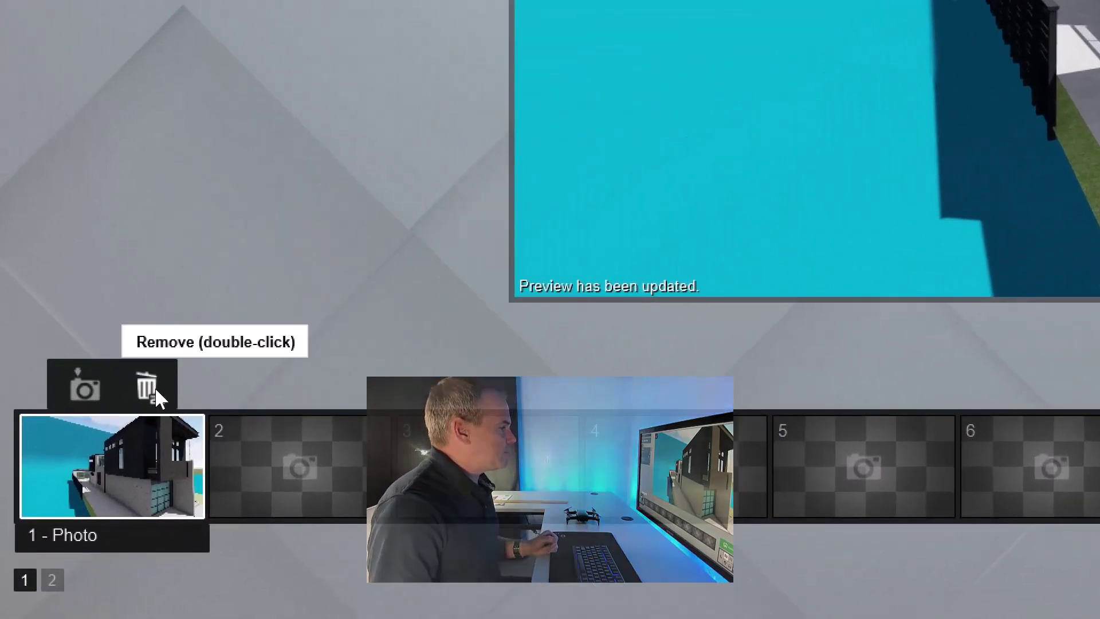
Delete the saved view in photo slot 1 and frame the house front with garage and driveway
double_click(150, 388)
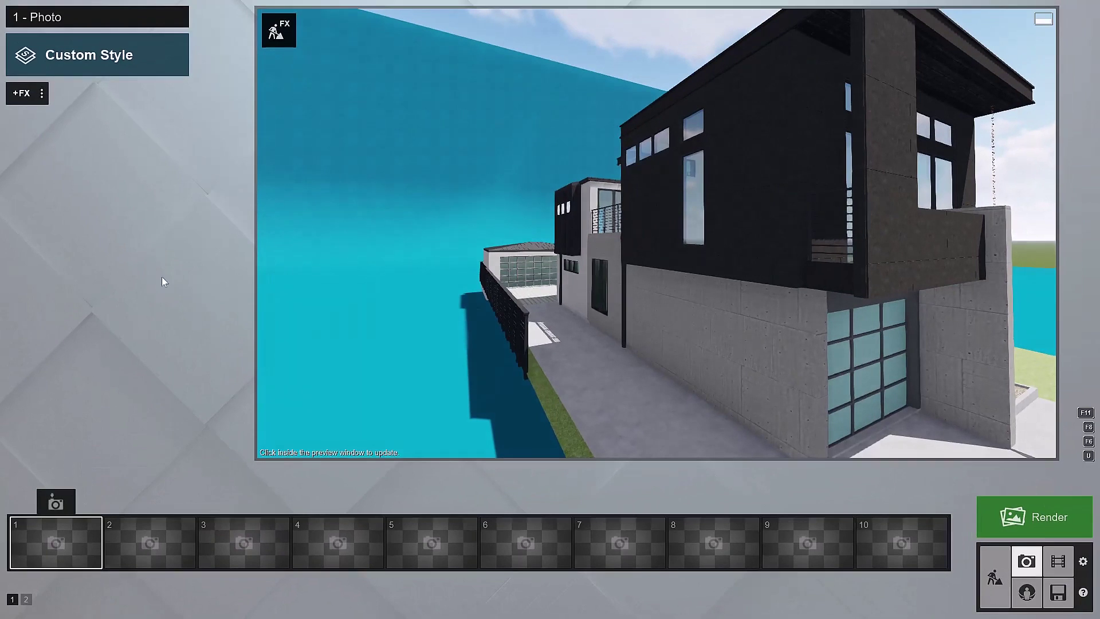
key(s)
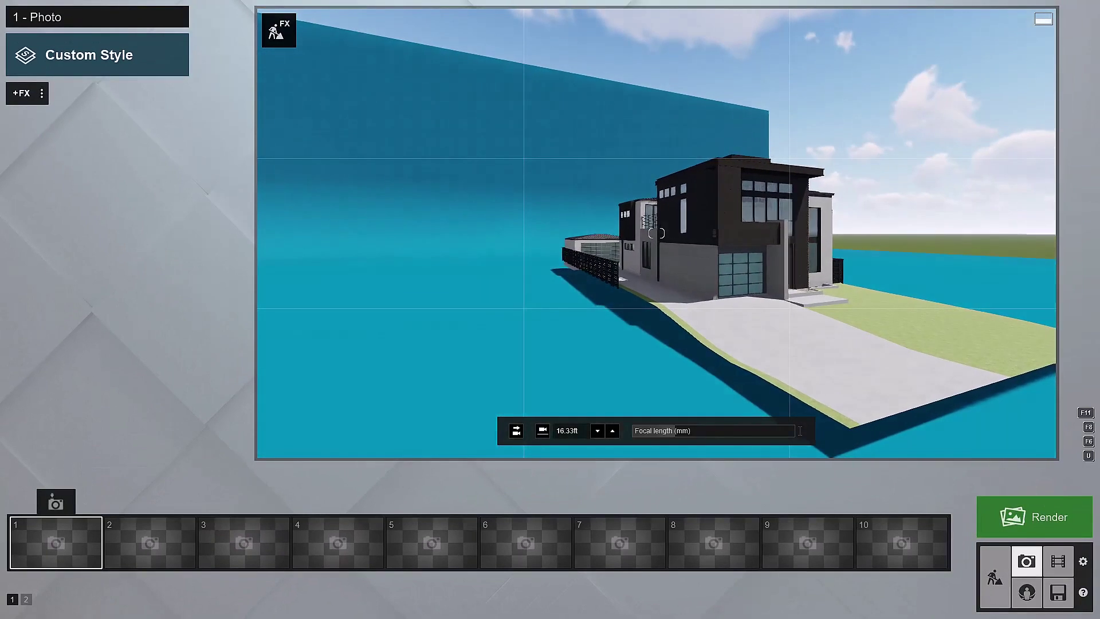
right_drag(656, 233, 658, 232)
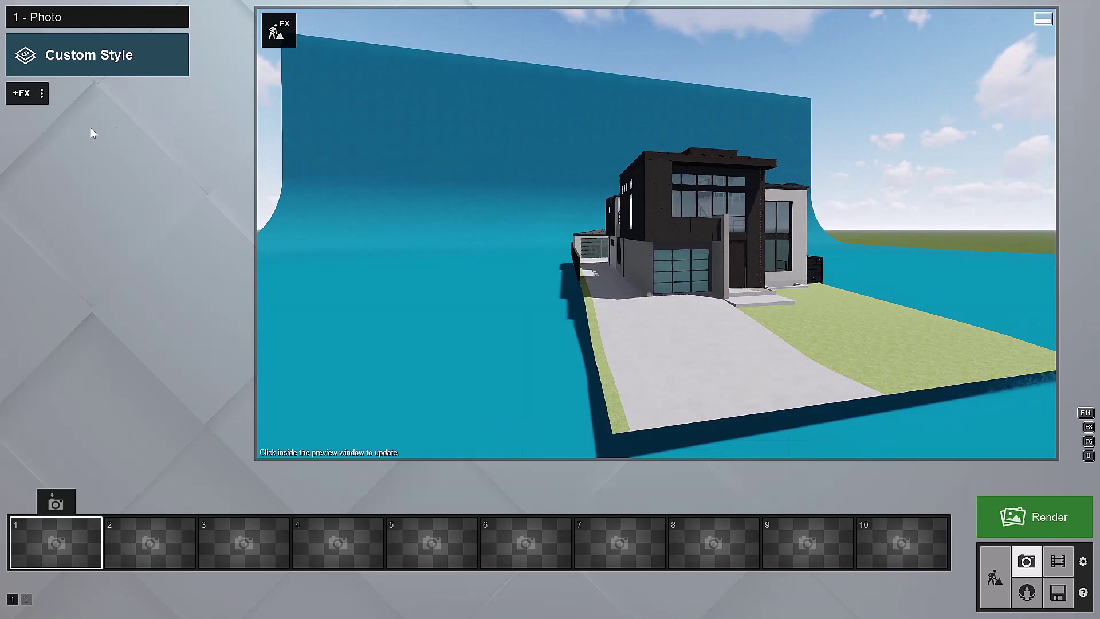
Add Photo Matching from the Featured effects and open its matching editor
click(31, 103)
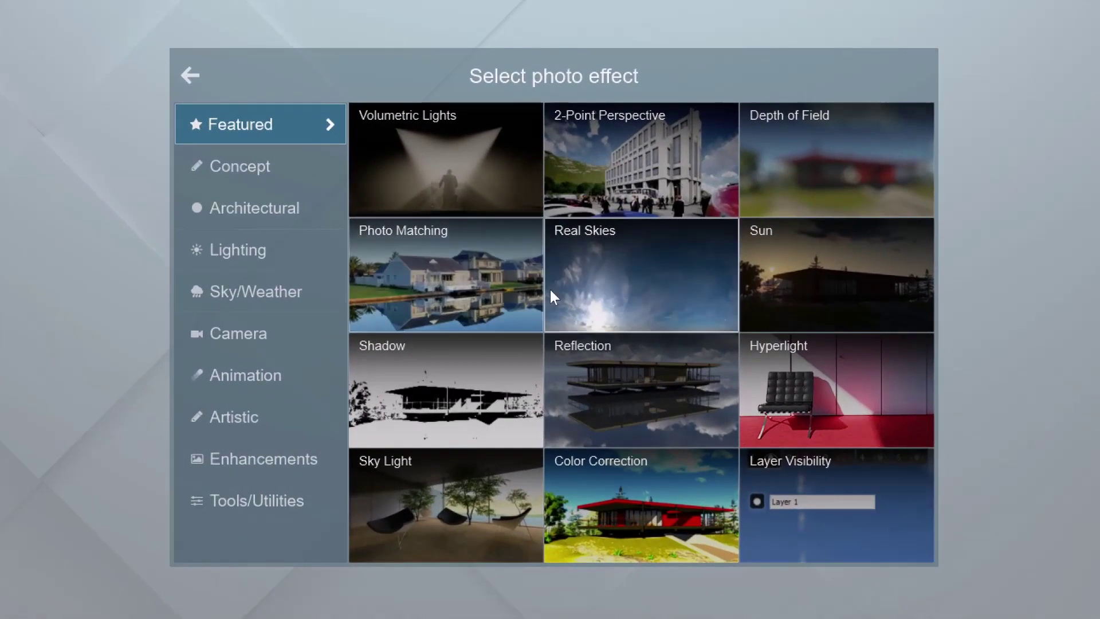
click(520, 287)
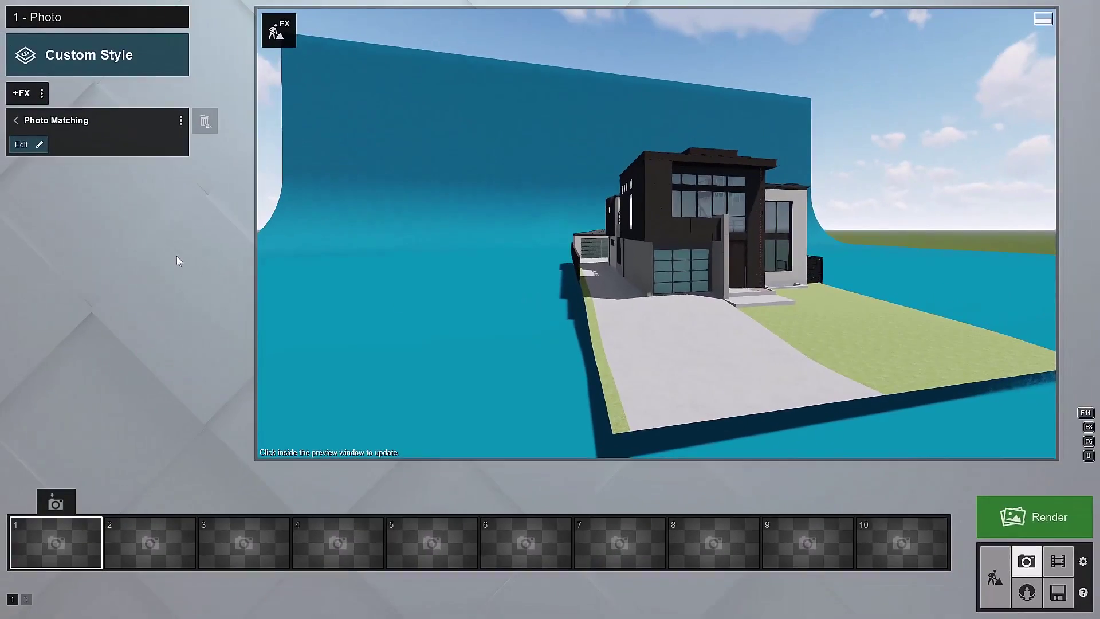
click(33, 146)
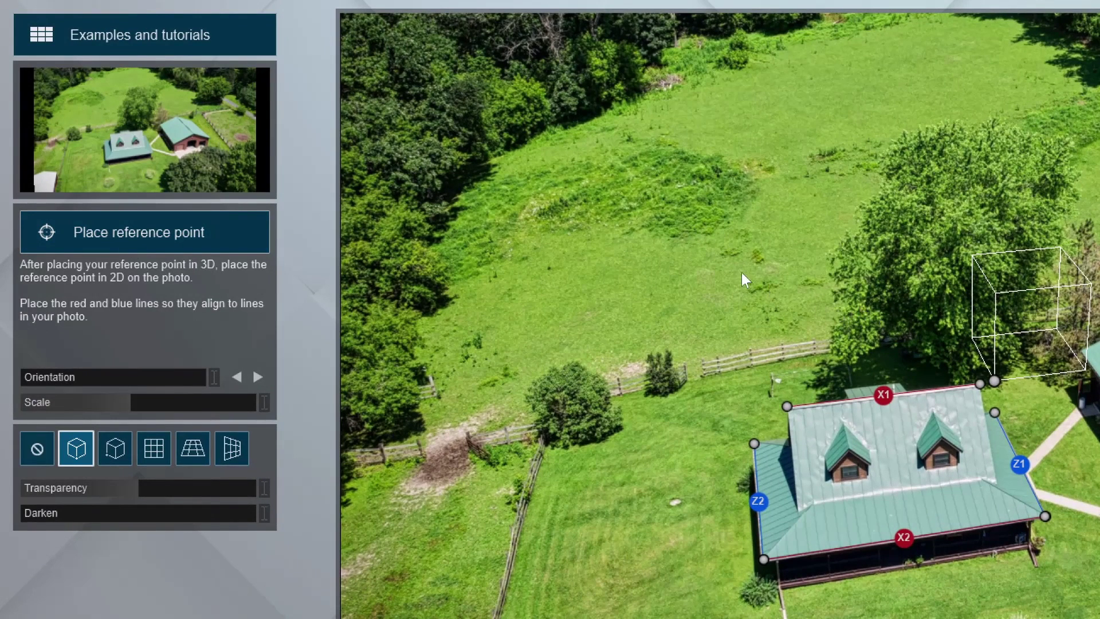
Load the drone photo 22.jpg from the CLASS FILES folder into the matching editor
click(176, 139)
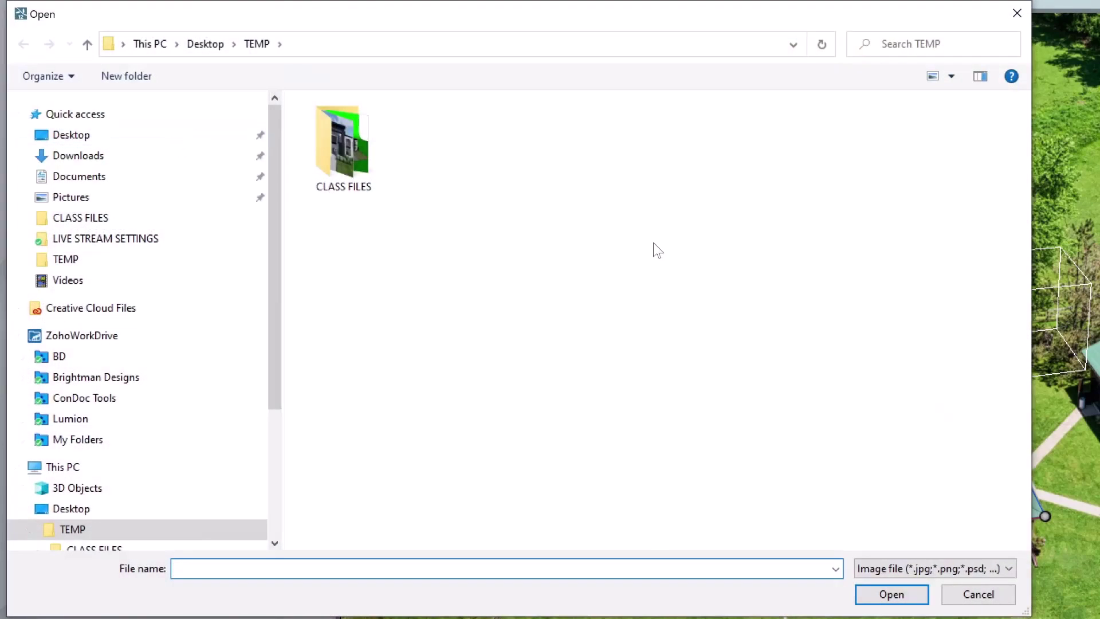
double_click(342, 143)
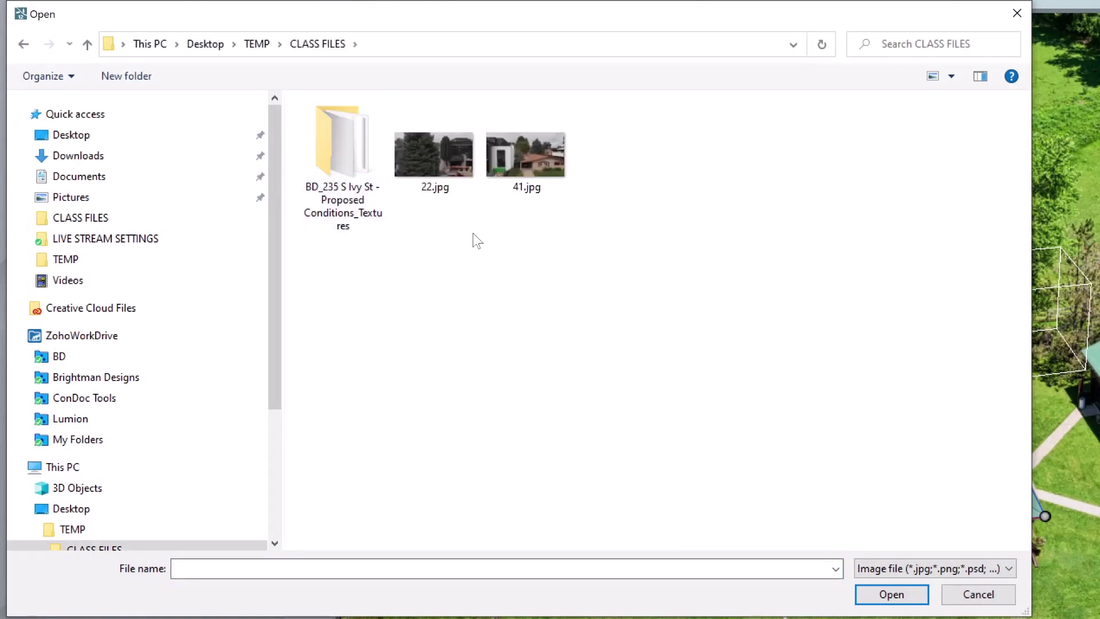
click(441, 183)
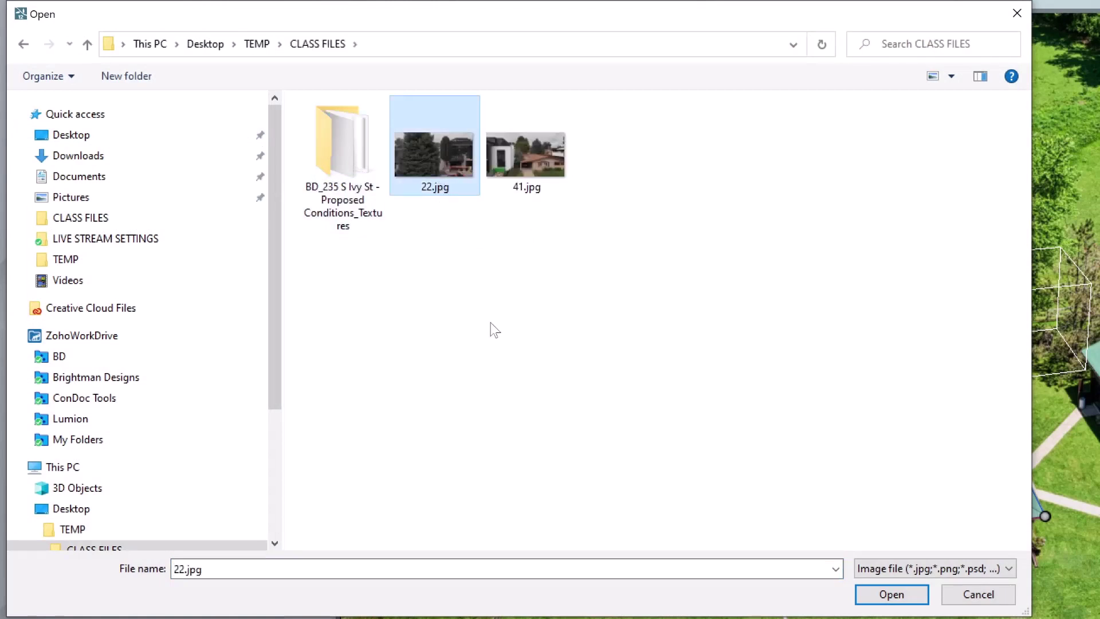
click(892, 595)
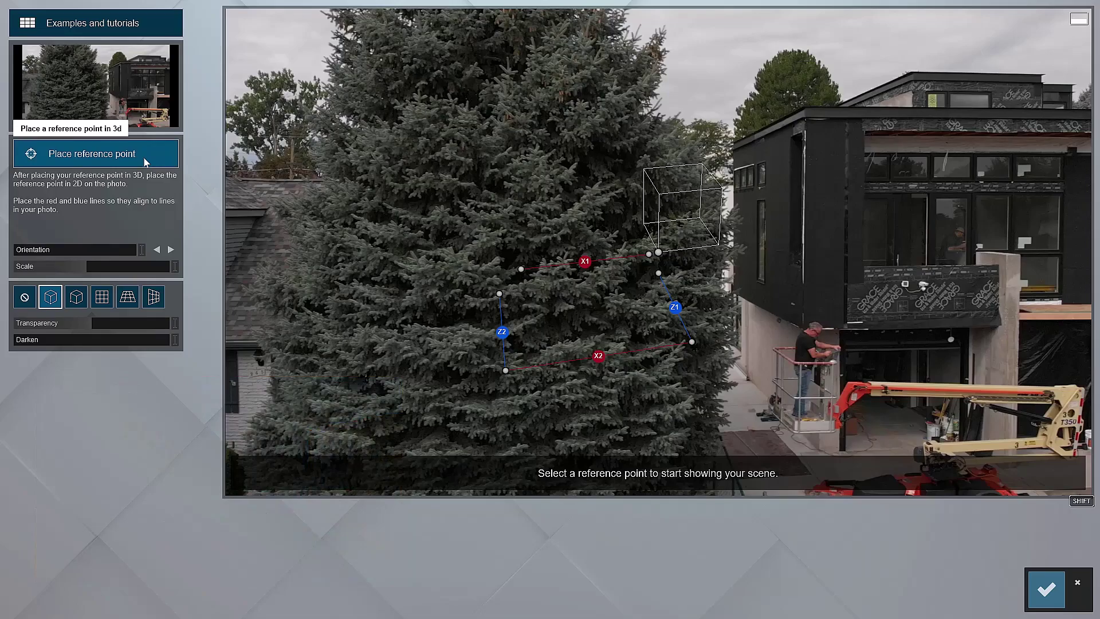
Place the 3D reference point on the garage door's bottom corner and confirm it
click(144, 162)
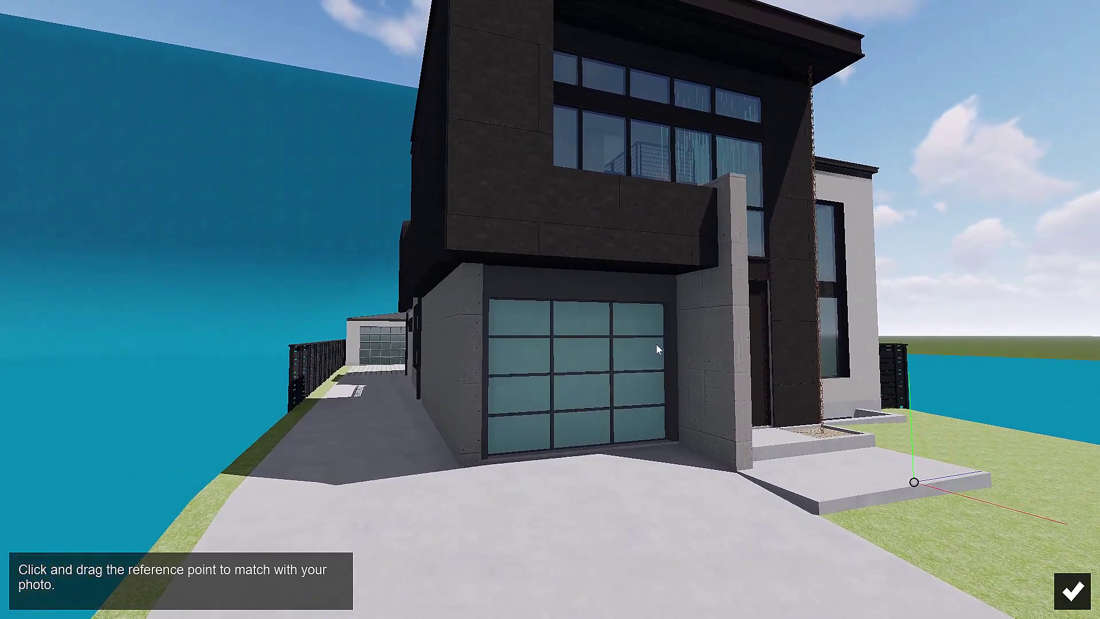
drag(915, 487, 566, 463)
drag(462, 468, 460, 470)
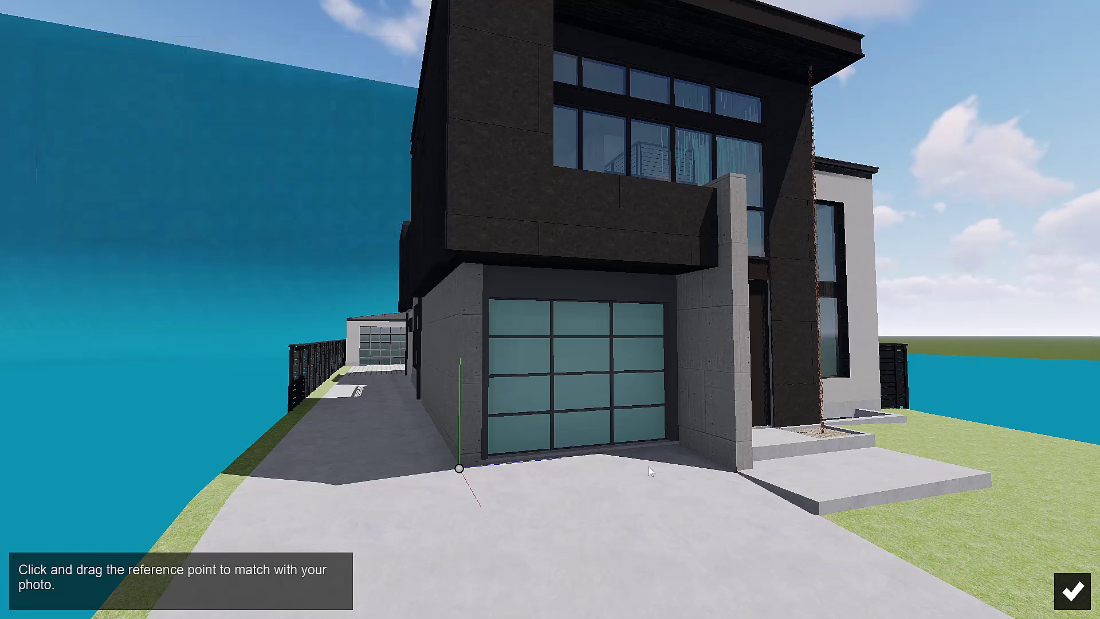
click(1074, 593)
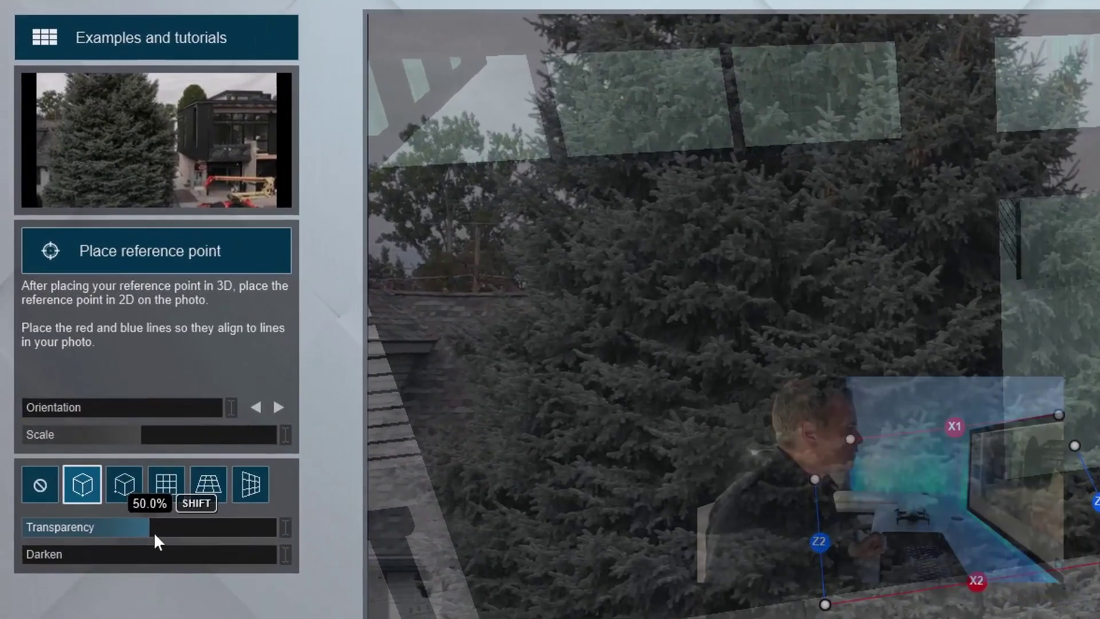
Set the model overlay Transparency to 0% to reveal the drone photo
drag(153, 531, 1, 556)
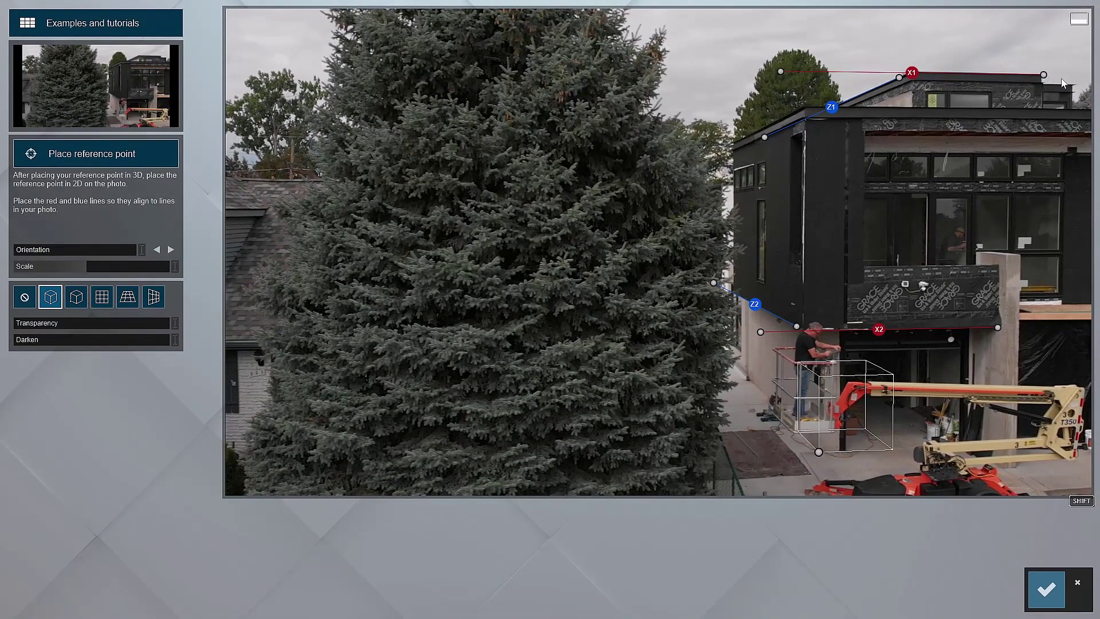
Extend the X1 line along the roof edge, shrink the house model and rotate it
drag(1044, 75, 1057, 76)
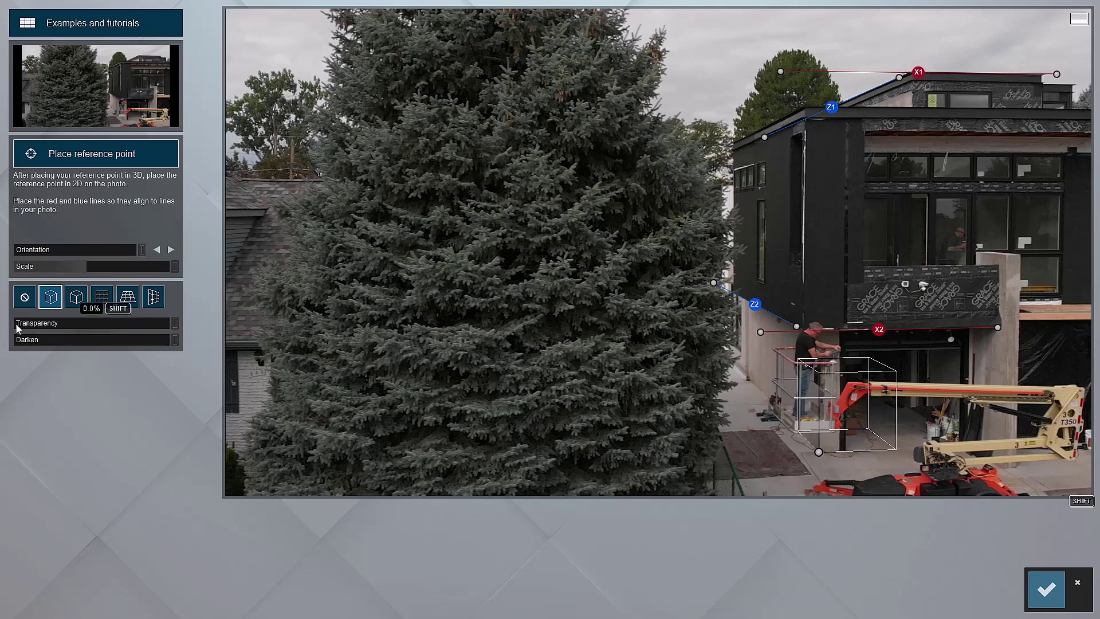
drag(21, 326, 111, 337)
drag(91, 268, 79, 270)
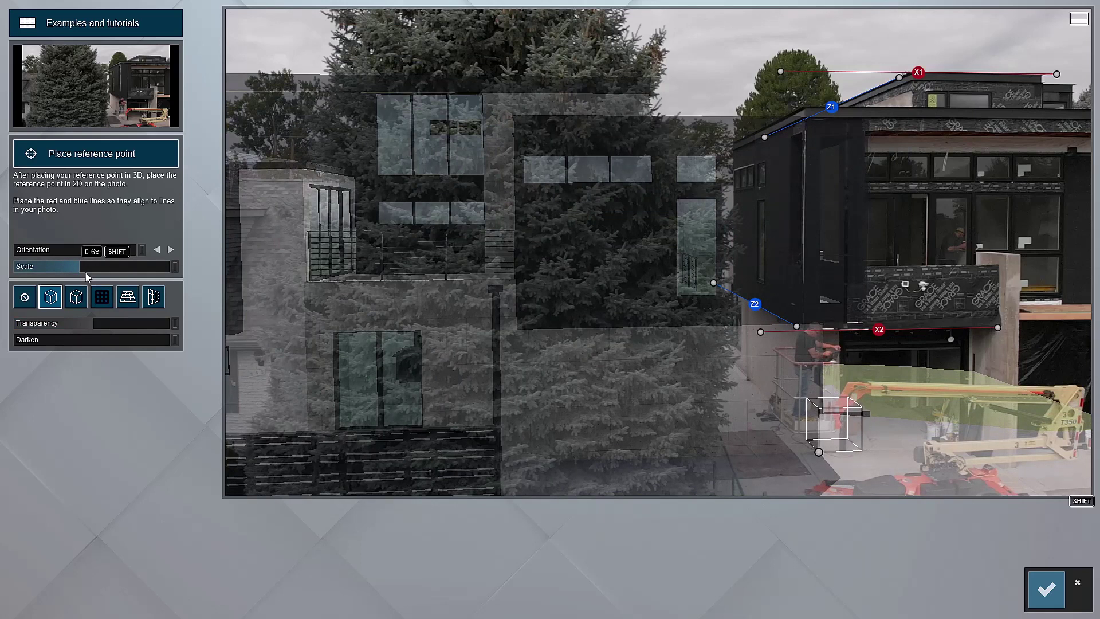
click(158, 250)
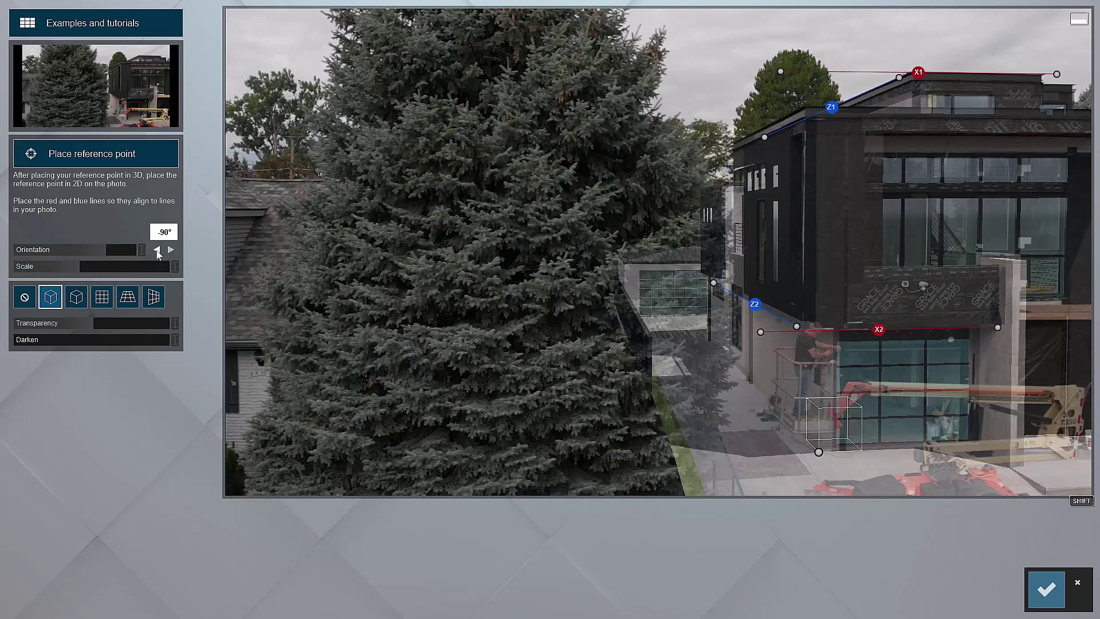
Fine-tune the model scale to about 0.58x, adjusting overlay transparency to check the fit
drag(91, 324, 45, 352)
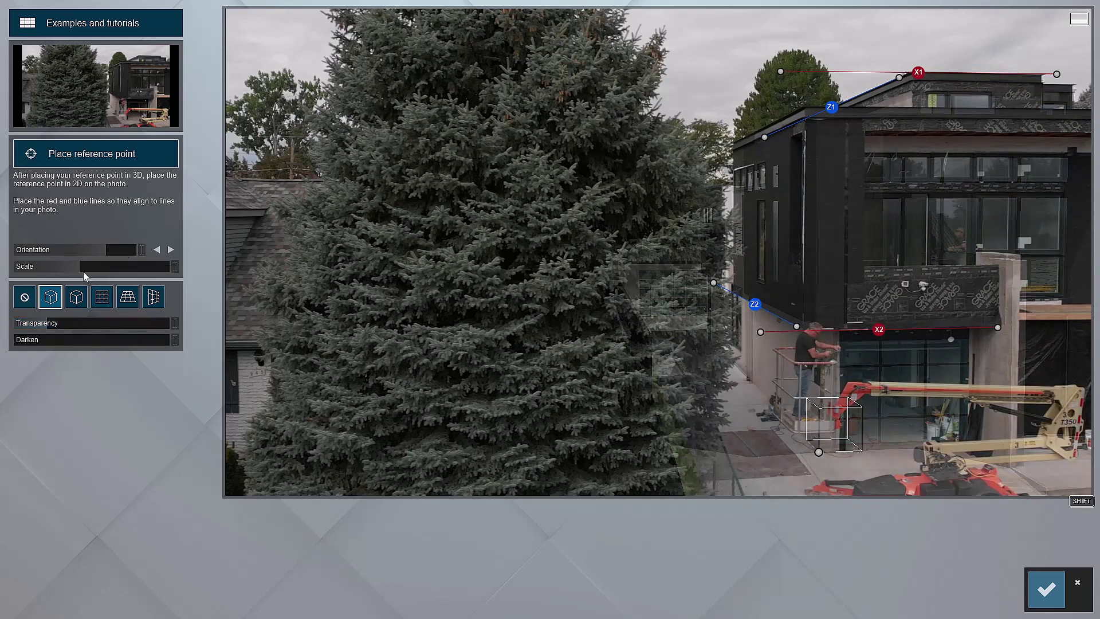
mouse_move(81, 270)
shift+drag(81, 272, 136, 293)
mouse_move(68, 332)
drag(48, 324, 81, 349)
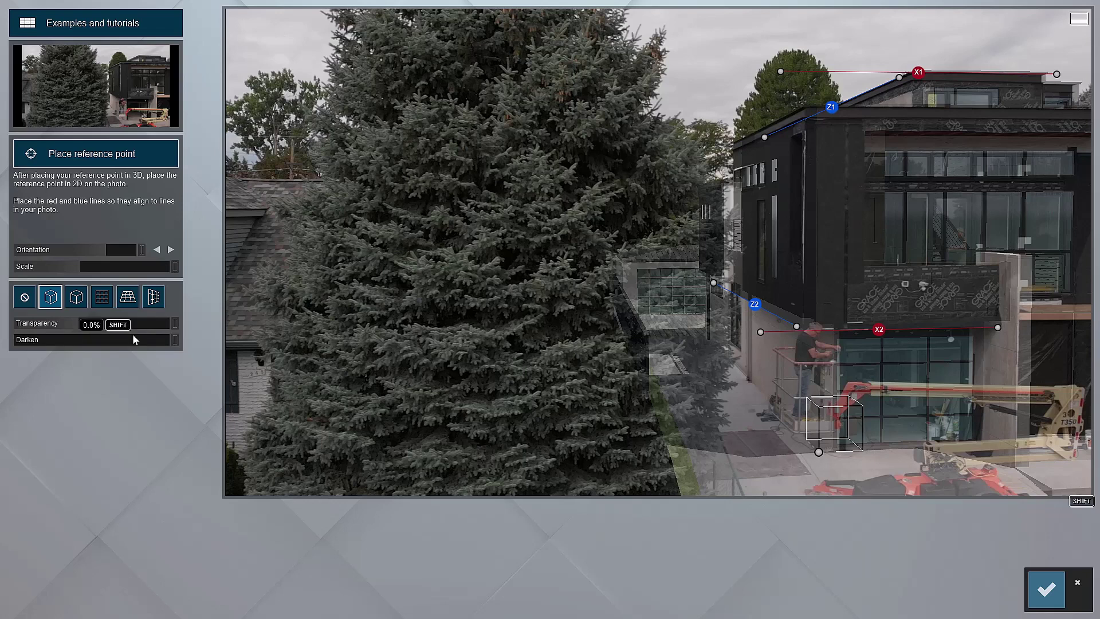
drag(133, 339, 2, 328)
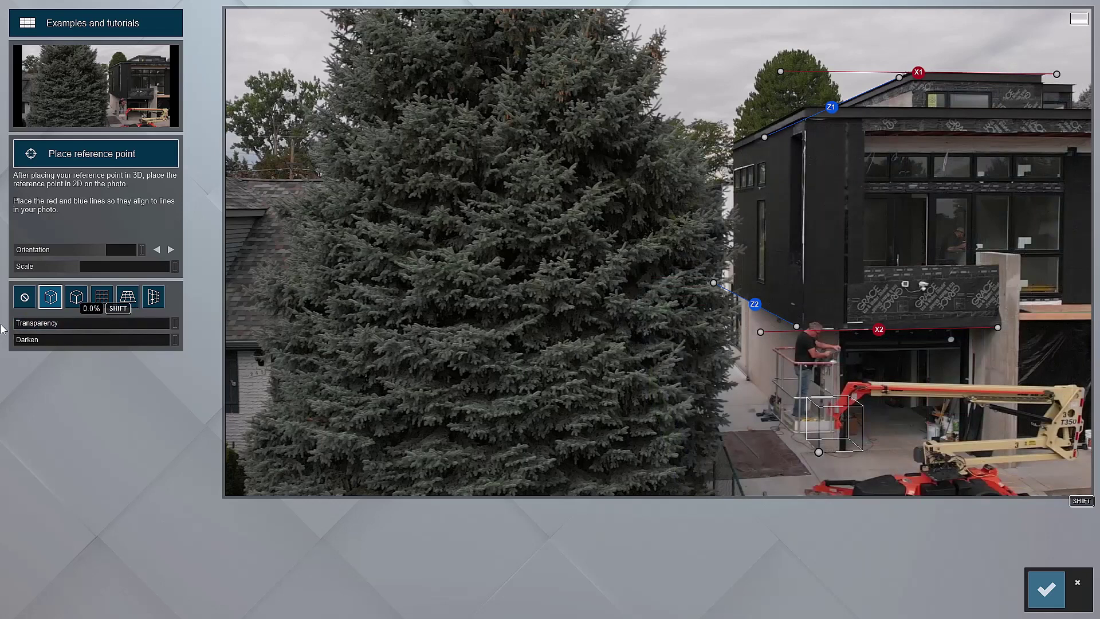
drag(2, 328, 151, 339)
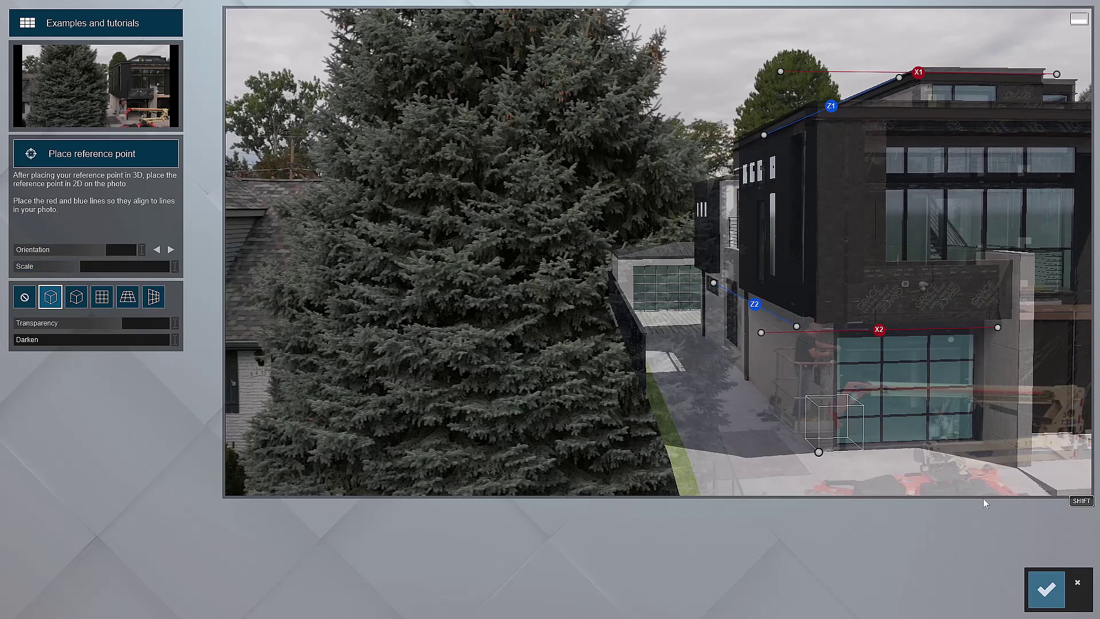
Accept the photo match and store the matched camera view in photo slot 1
click(1046, 590)
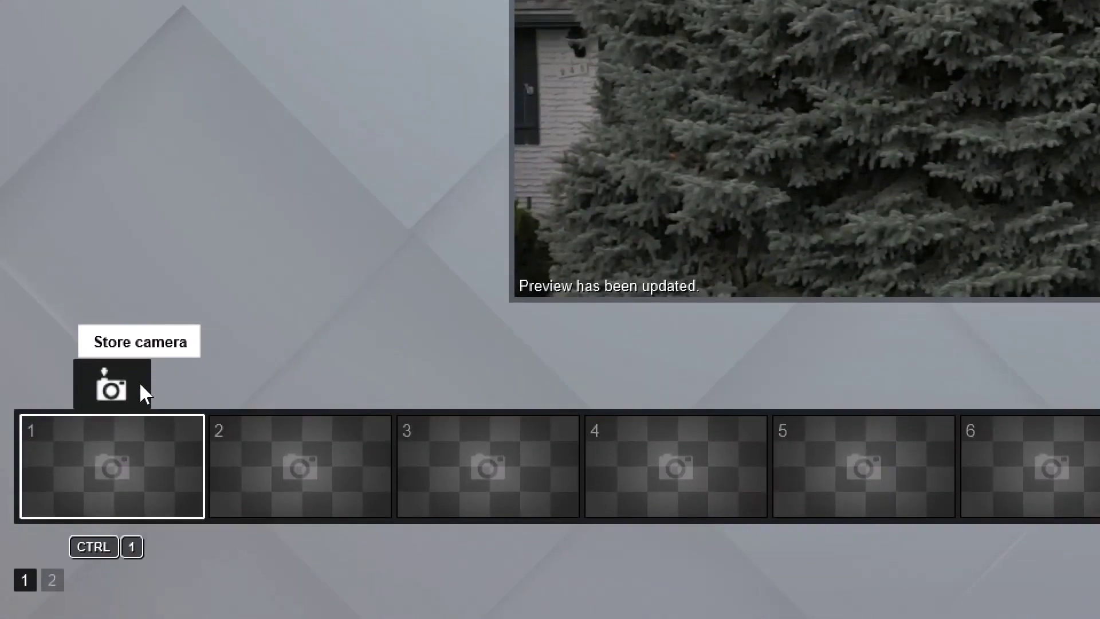
click(139, 382)
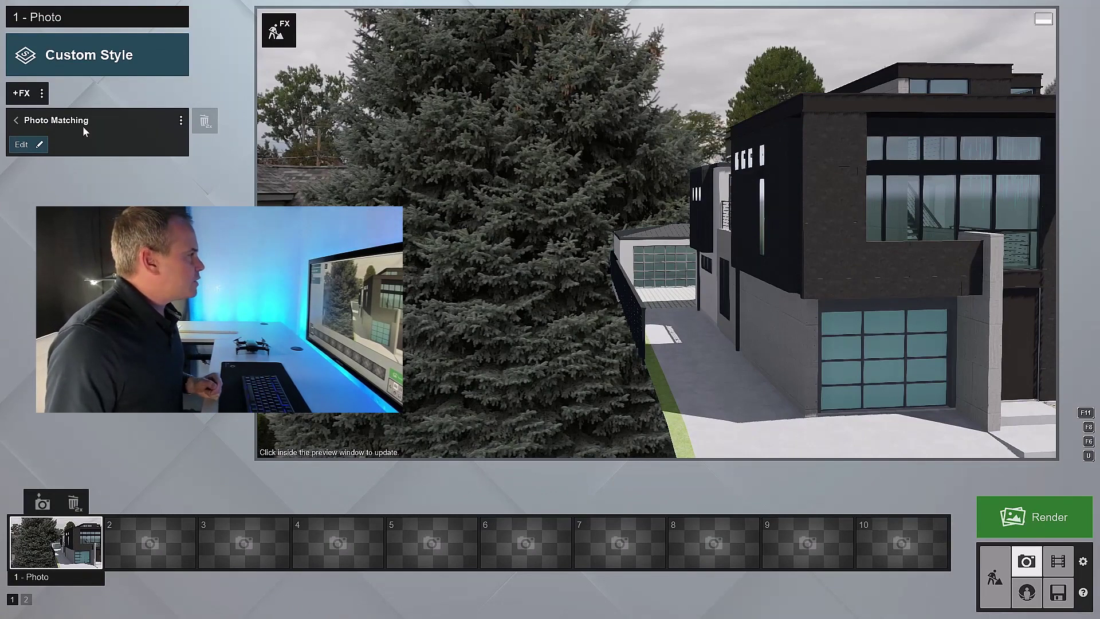
Load the effect list 22_Photomatch Settings.lme and open the Photo Matching effect's settings
click(82, 121)
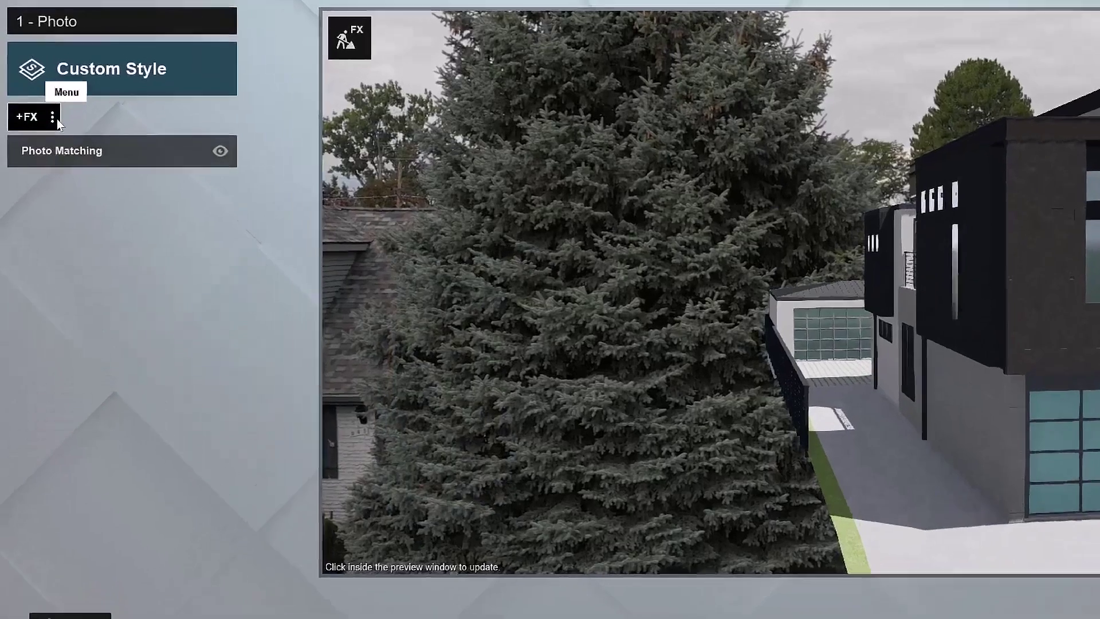
click(42, 93)
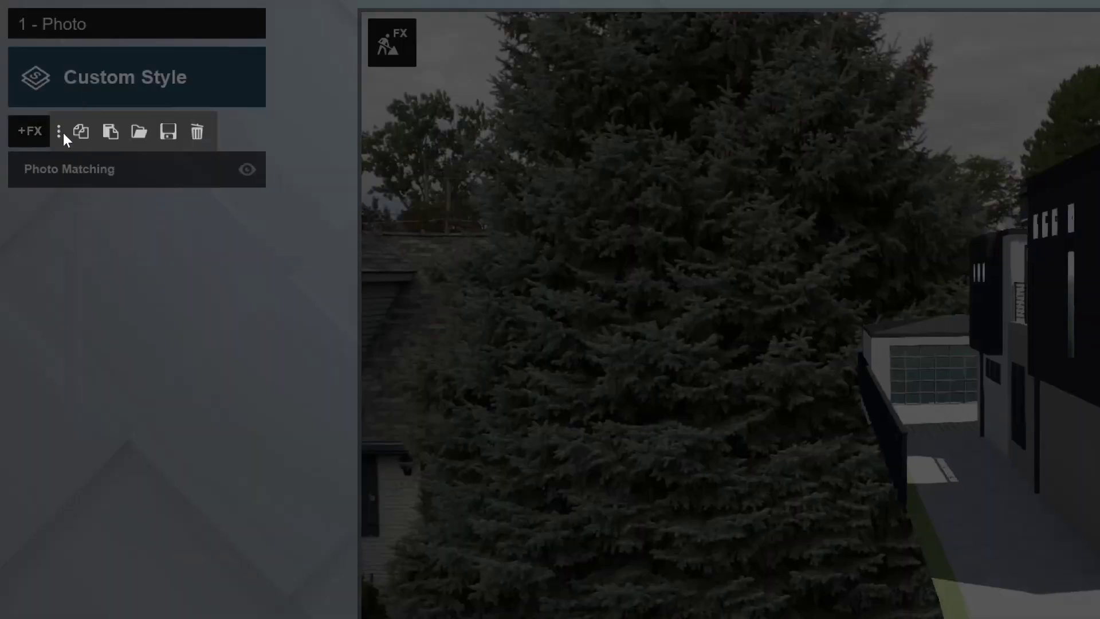
click(139, 131)
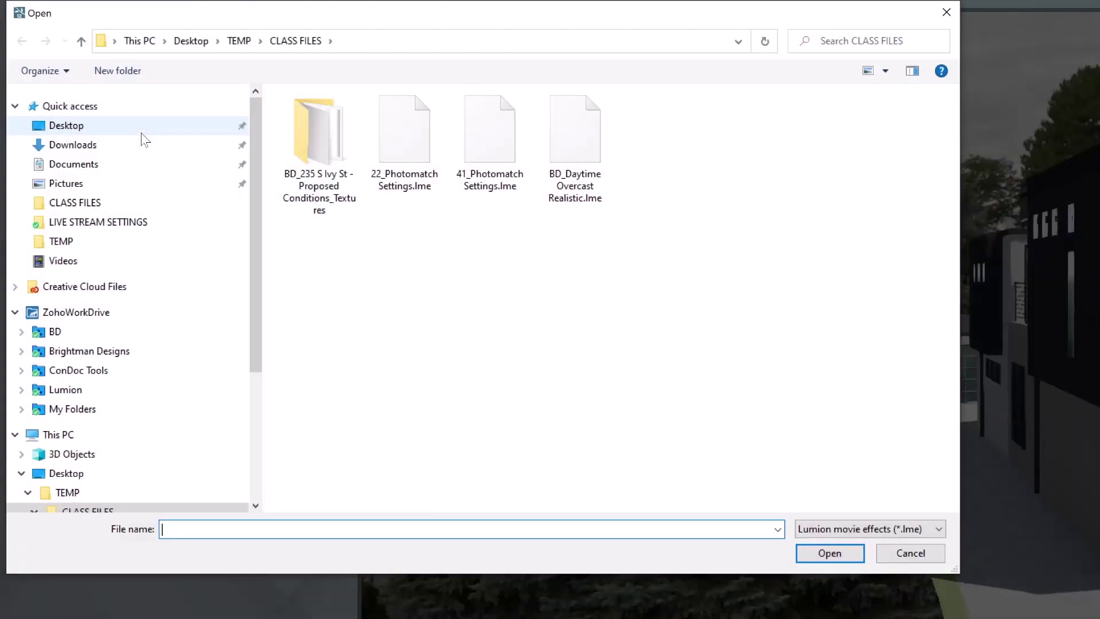
click(402, 183)
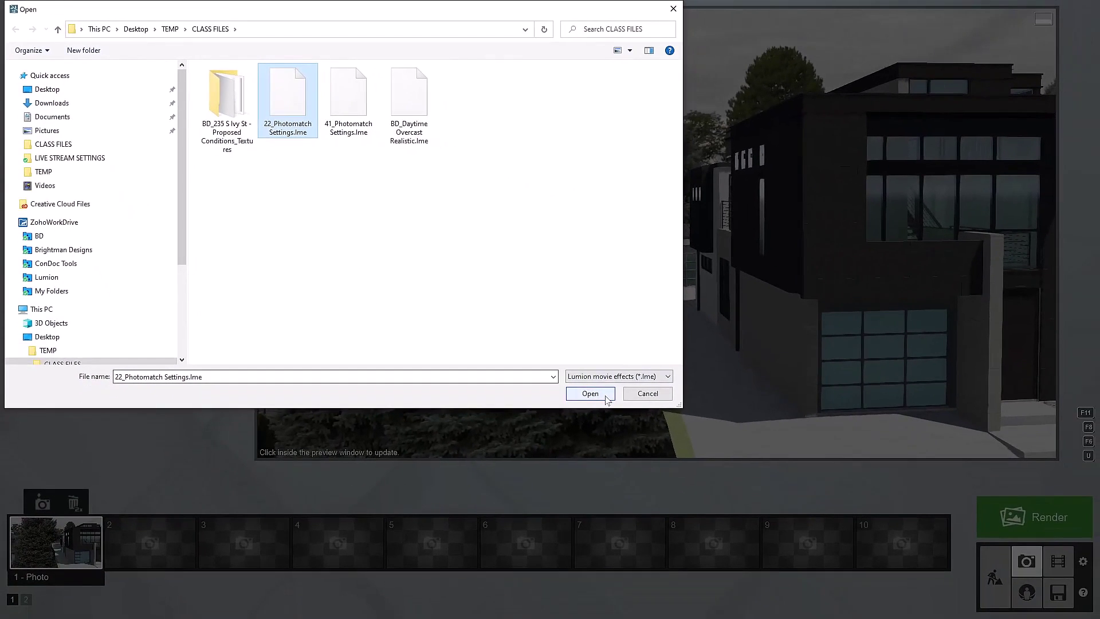
click(830, 553)
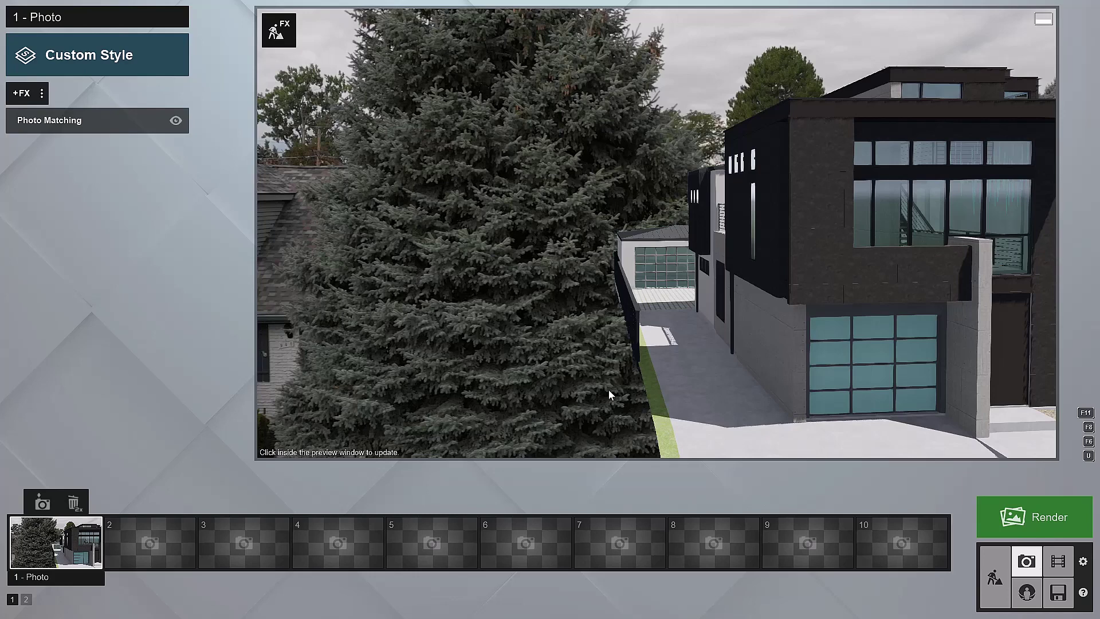
click(79, 124)
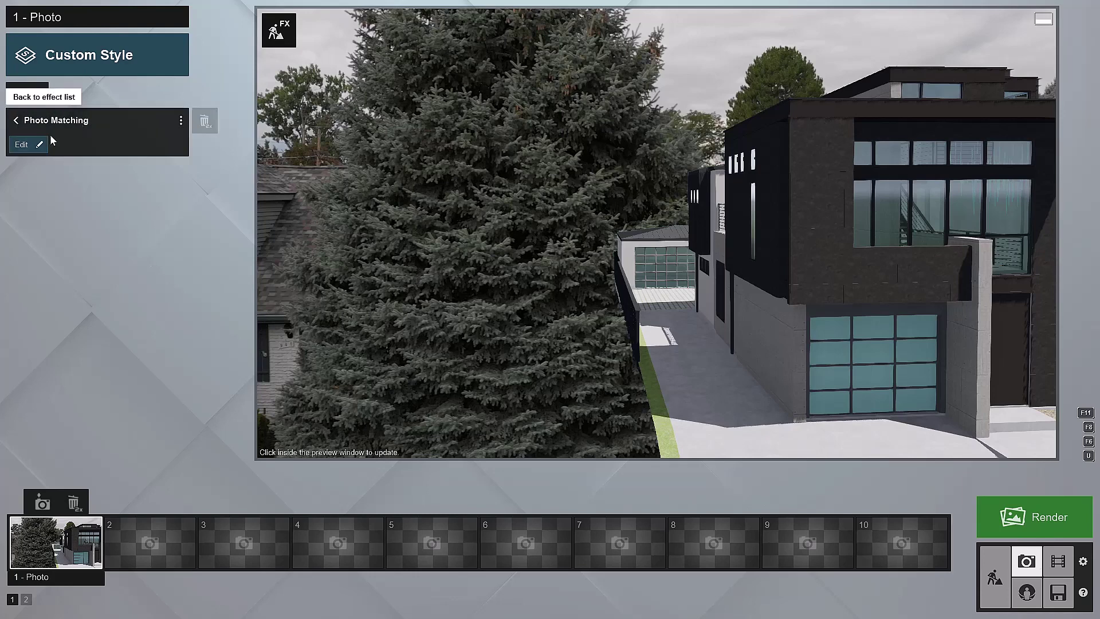
click(31, 144)
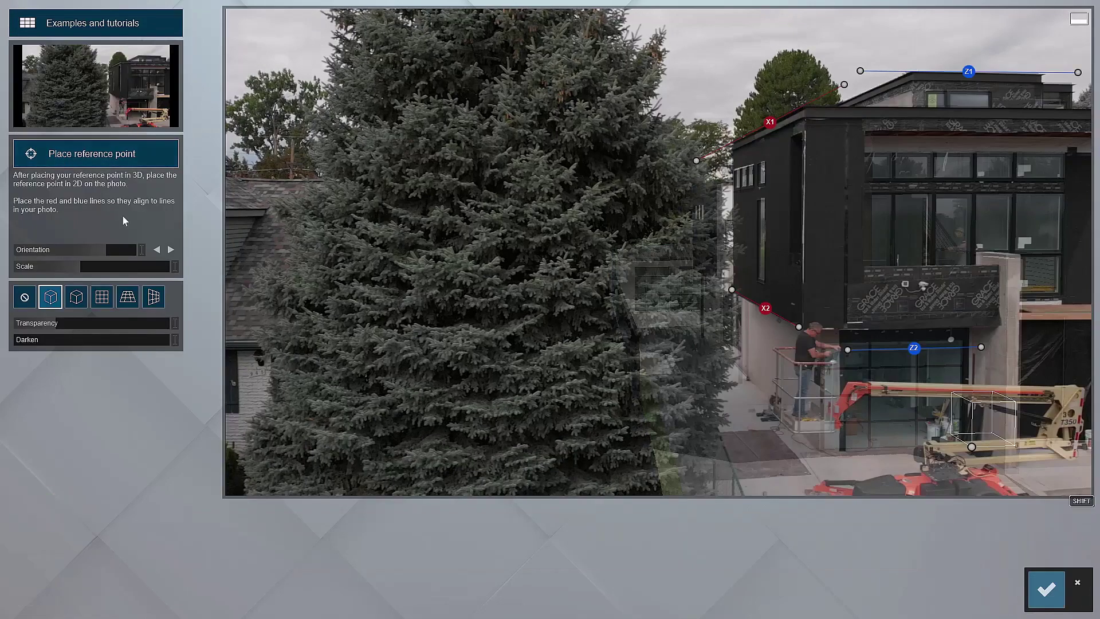
drag(61, 325, 151, 352)
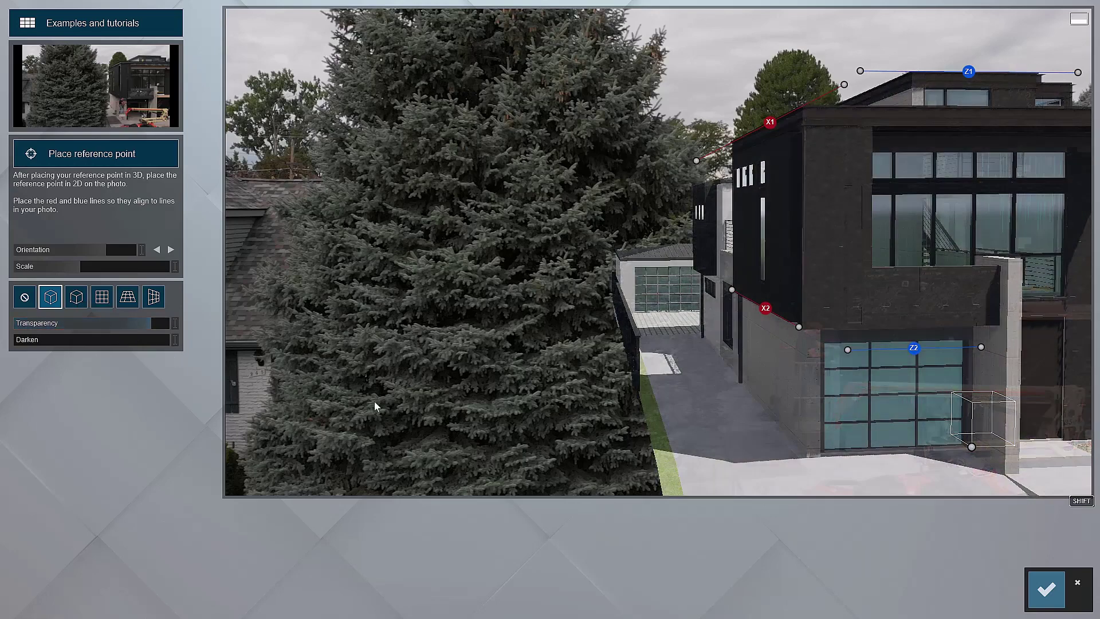
click(1045, 596)
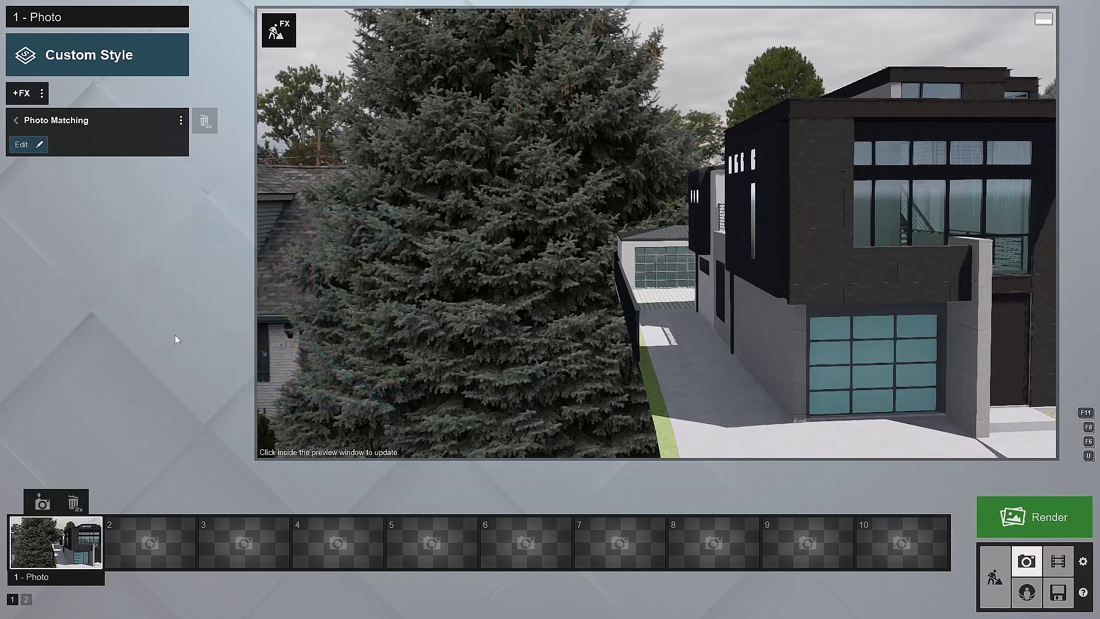
Switch to photo slot 2 and orbit the camera to frame the house front
click(154, 538)
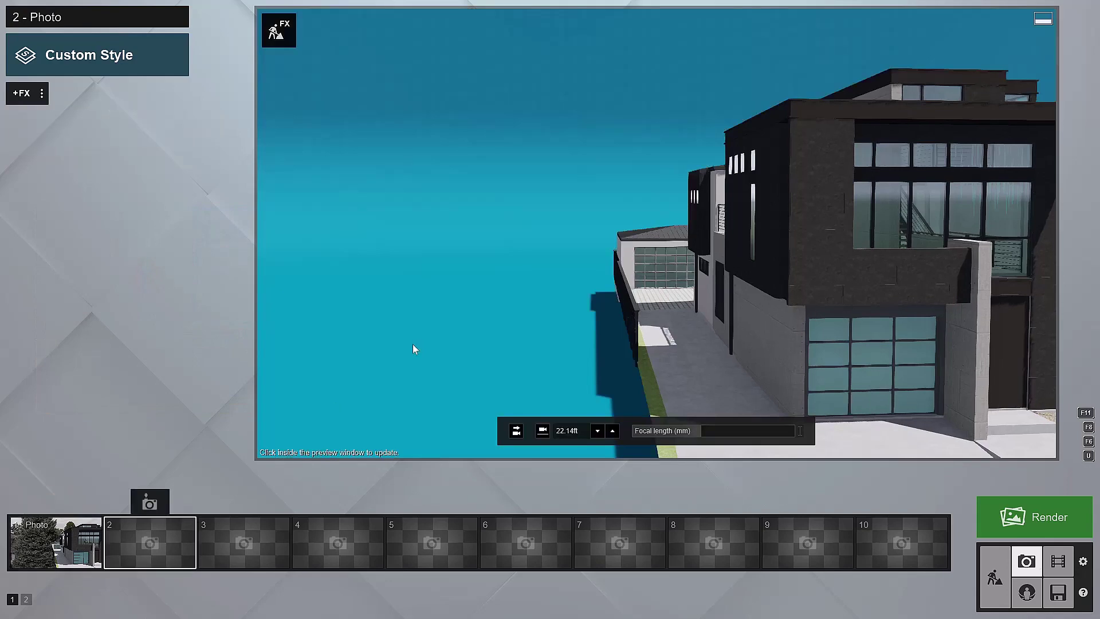
right_drag(481, 317, 298, 320)
right_drag(655, 233, 518, 267)
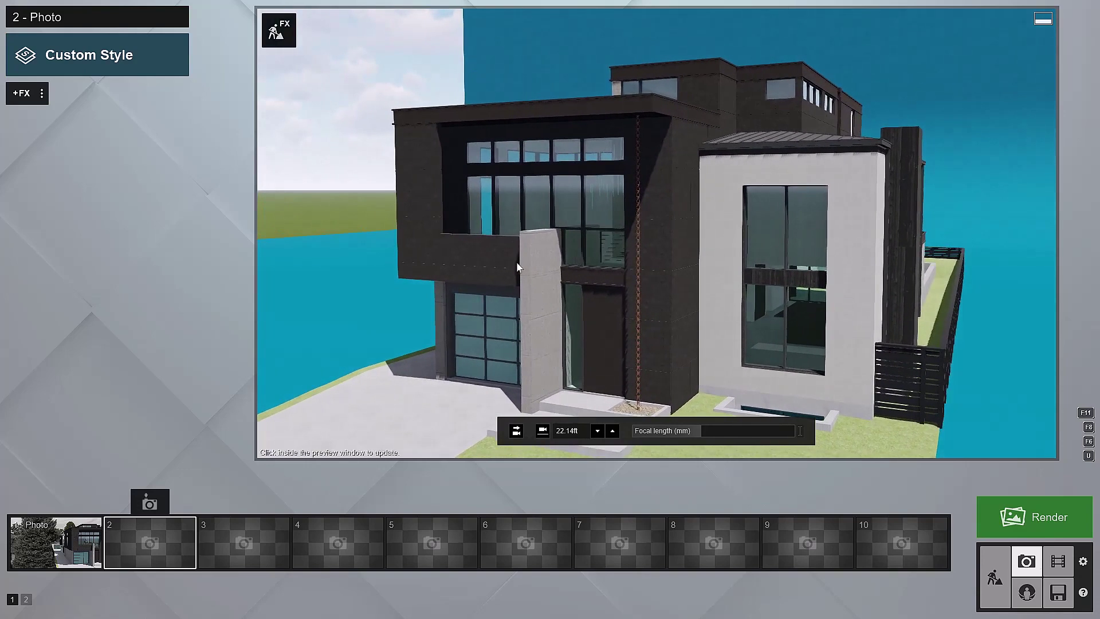
Add a Photo Matching effect to photo 2 and open its editor
click(23, 95)
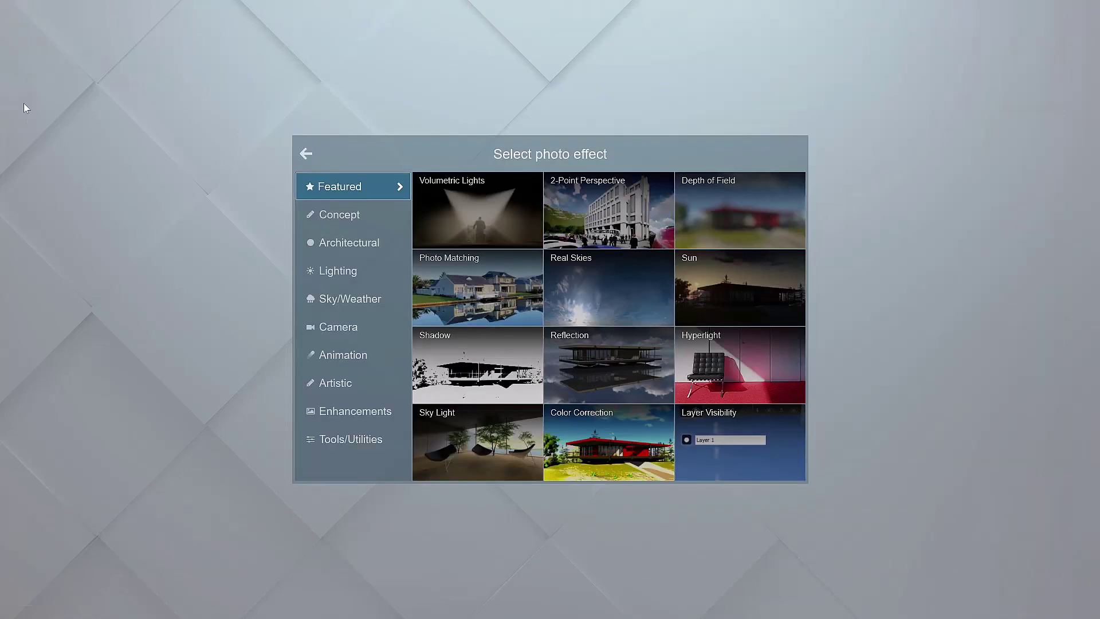
click(503, 290)
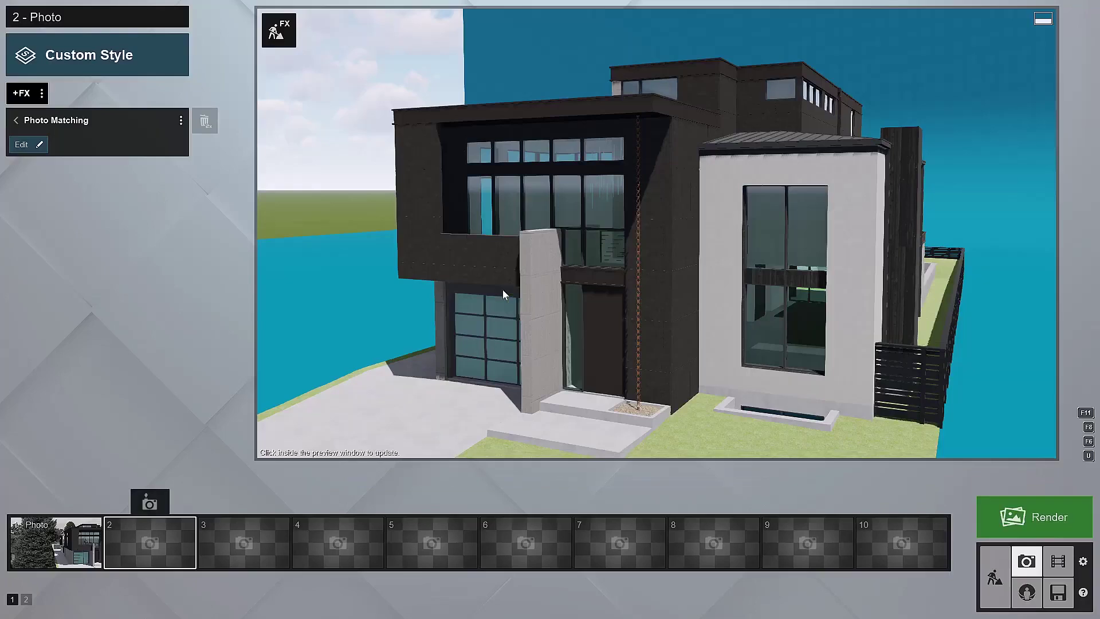
click(33, 149)
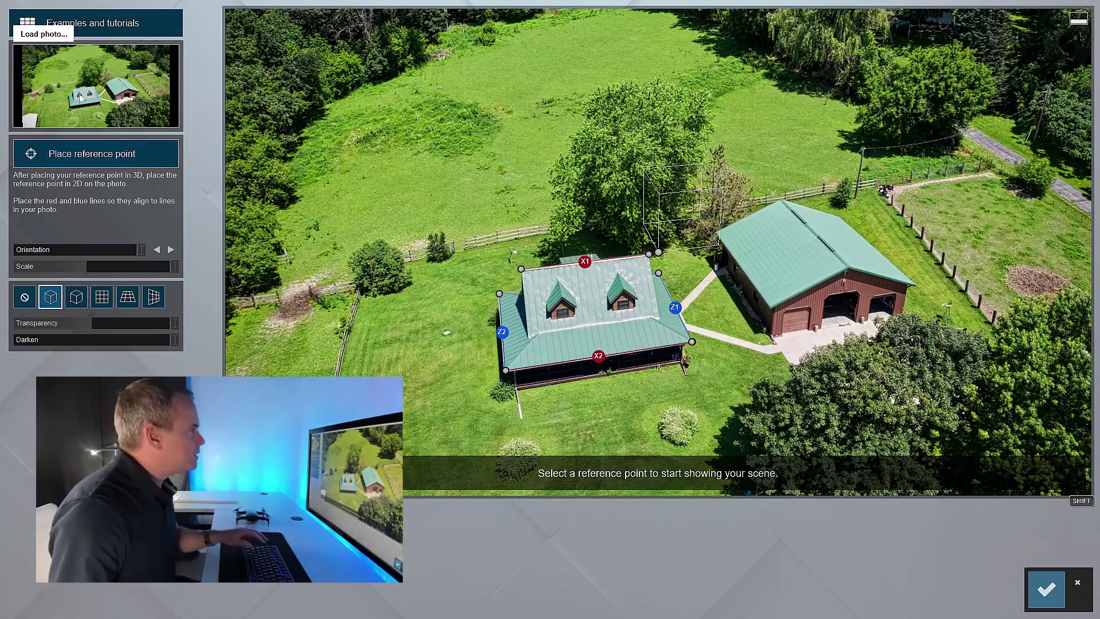
Load 41.jpg as the background photo and start placing the 3D reference point
click(108, 95)
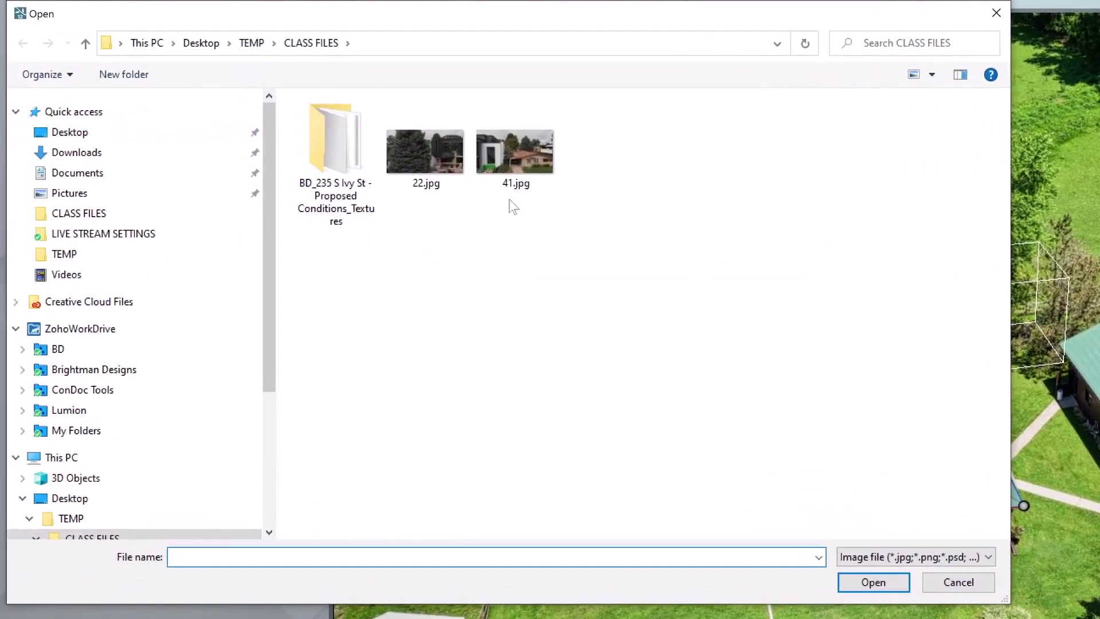
click(523, 171)
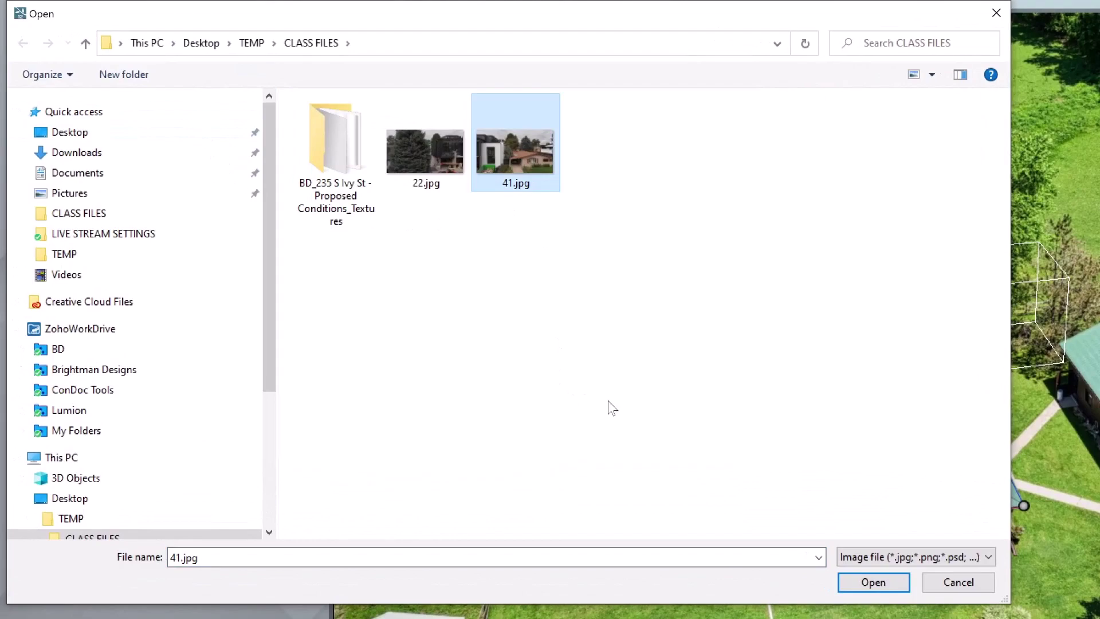
click(885, 586)
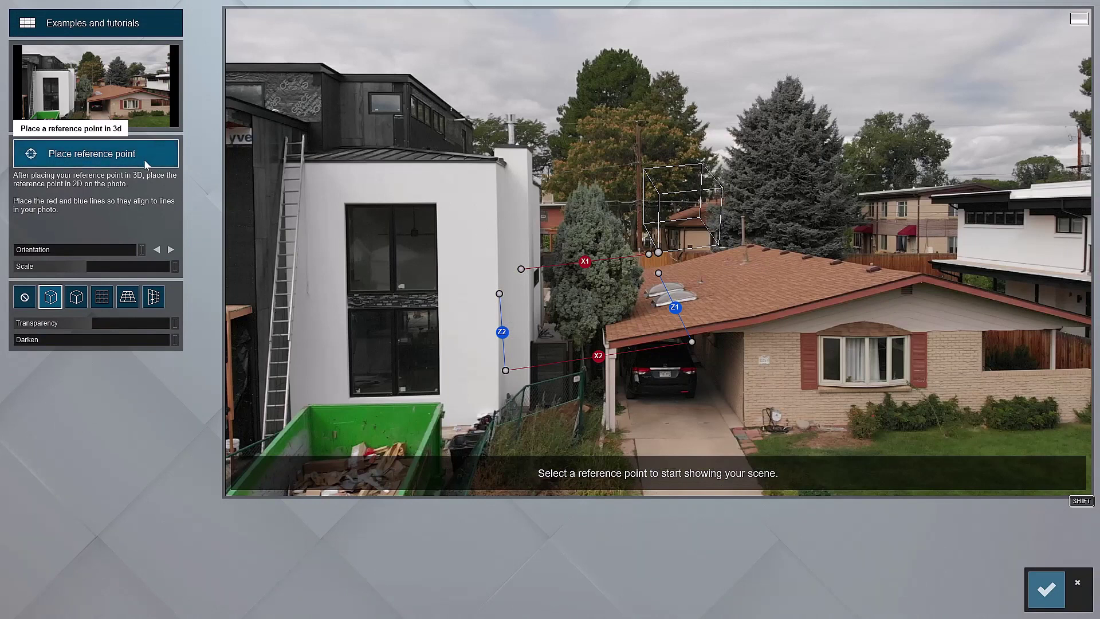
click(145, 164)
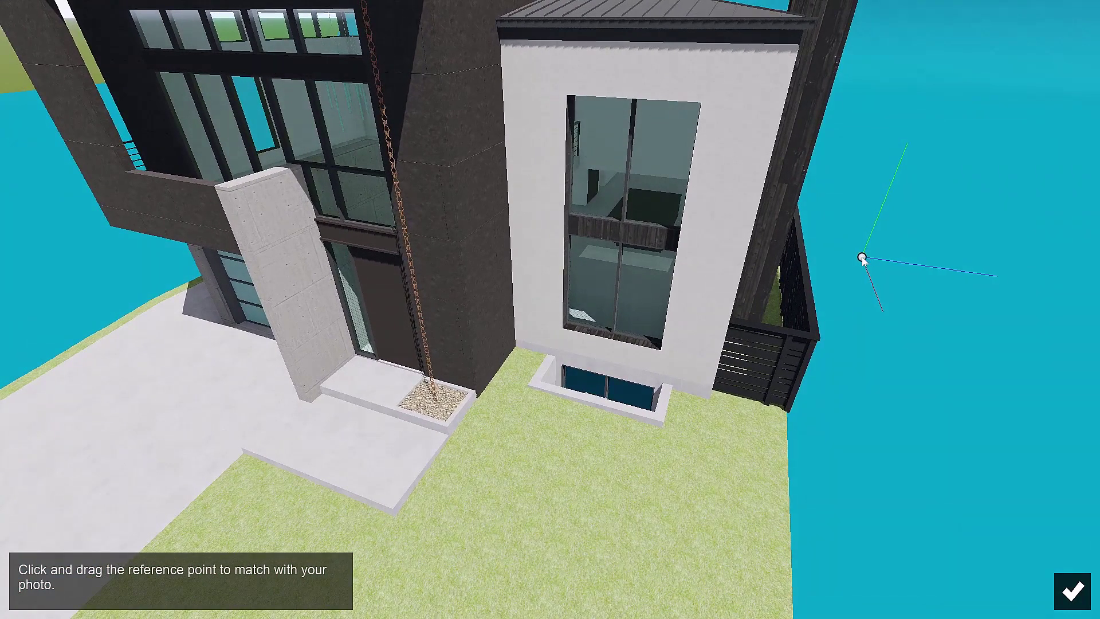
Place the 3D reference point at the white tower's base corner and return to 41.jpg
drag(712, 400, 709, 401)
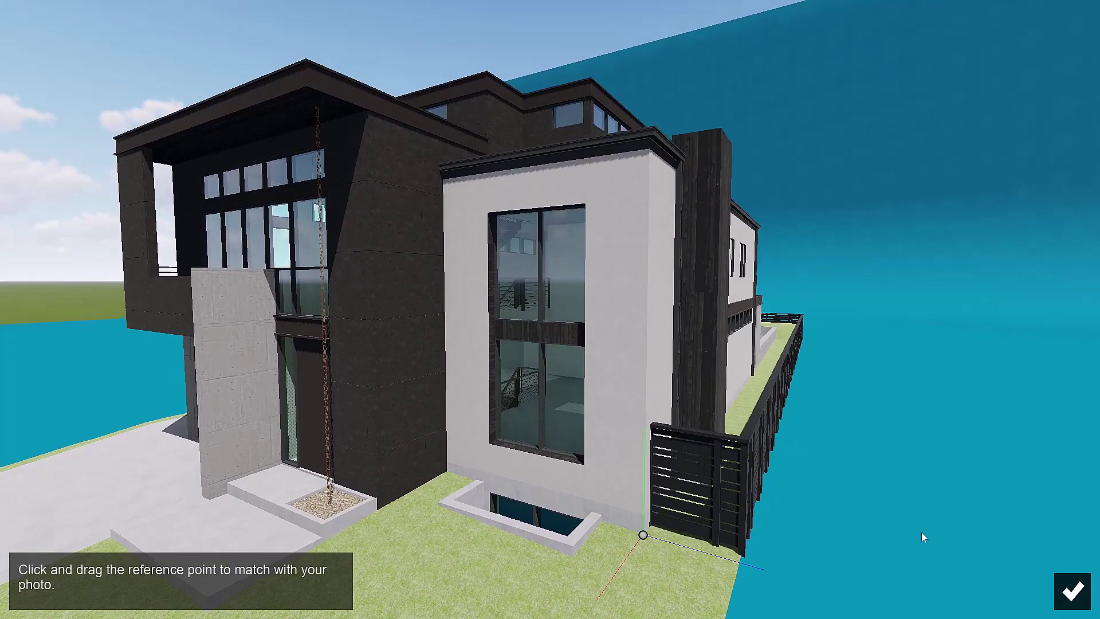
click(1076, 590)
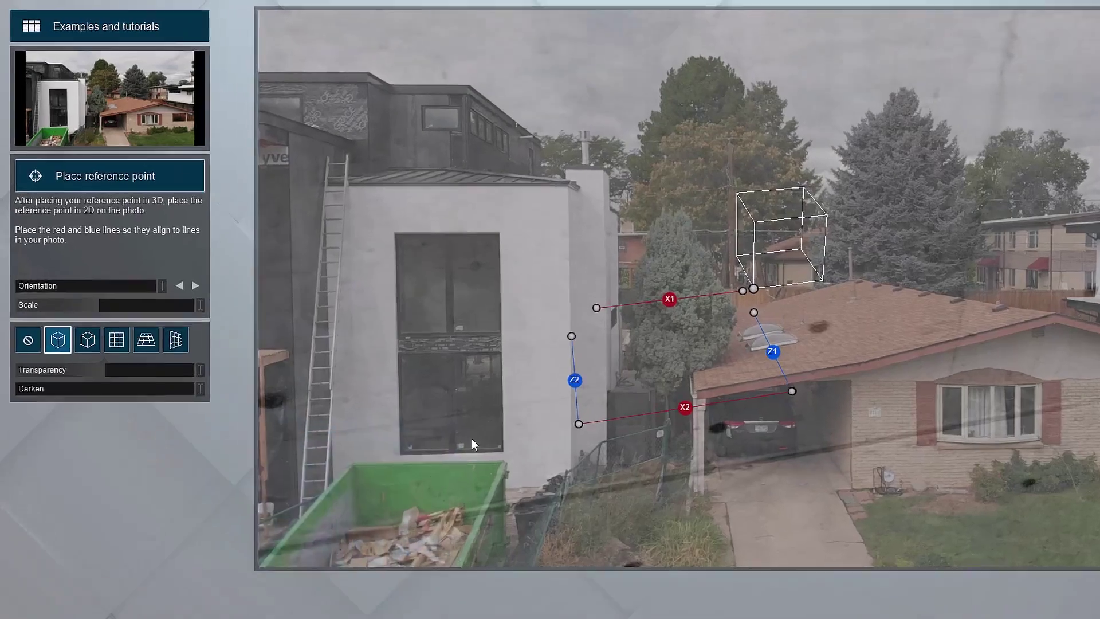
Lower the model overlay's transparency to 0% to prepare for aligning the reference lines
drag(92, 323, 0, 332)
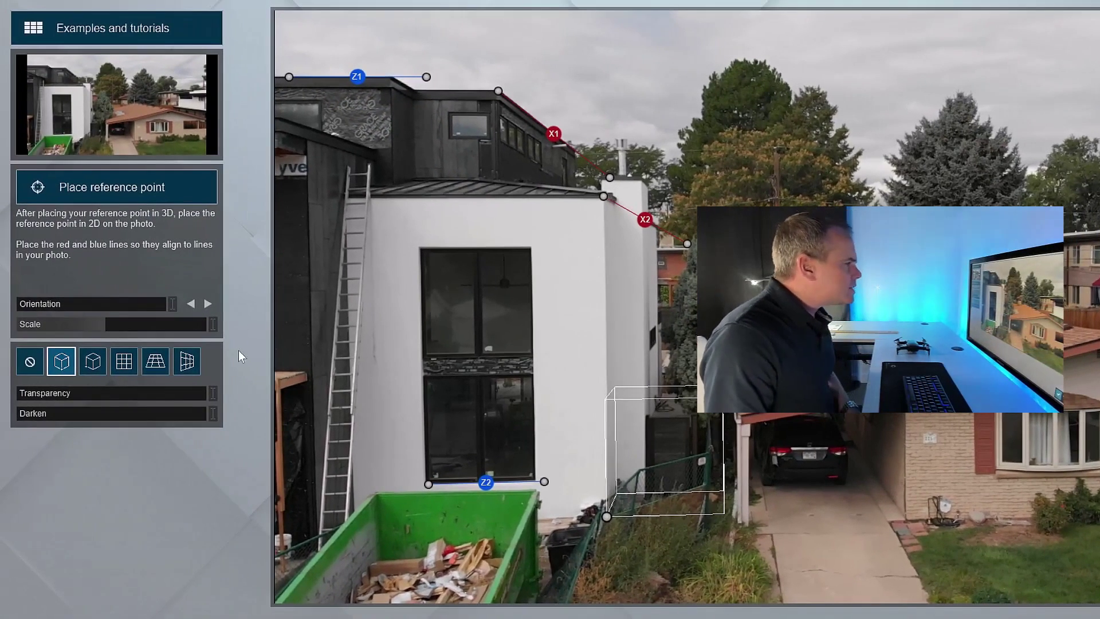
Set overlay transparency to about 34%, rotate the model, rescale it, and refit the X2 line end
drag(44, 393, 111, 401)
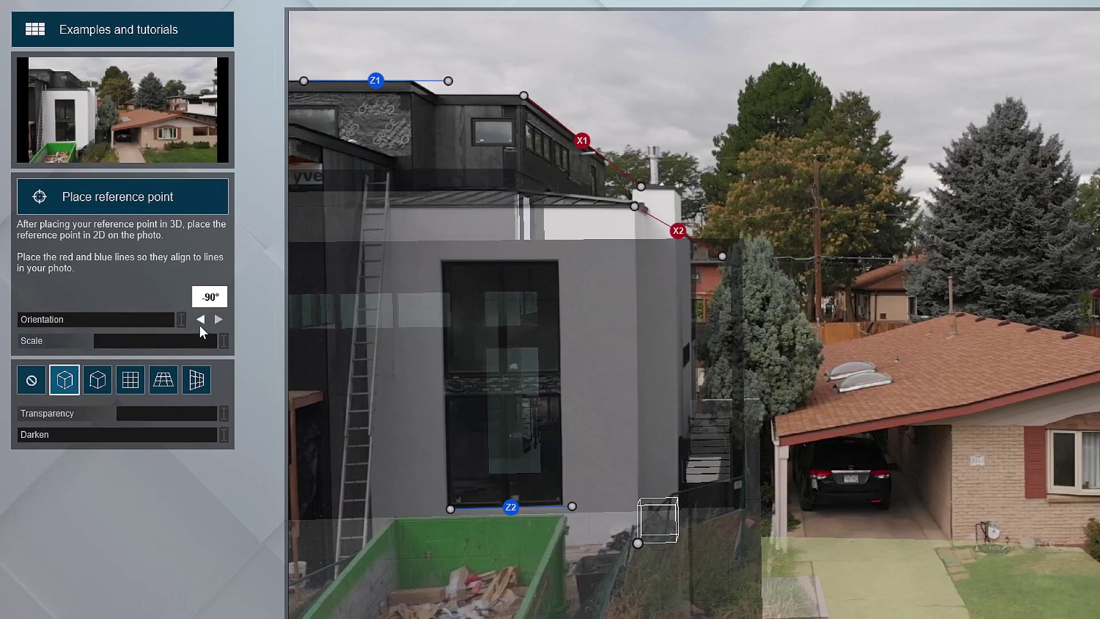
click(200, 320)
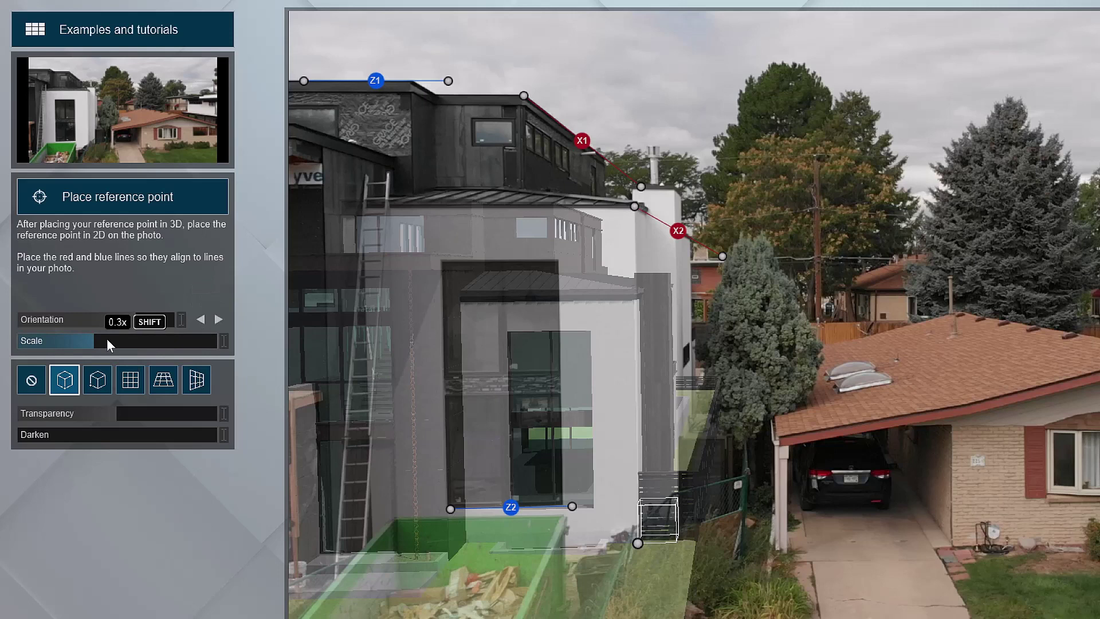
drag(105, 341, 0, 390)
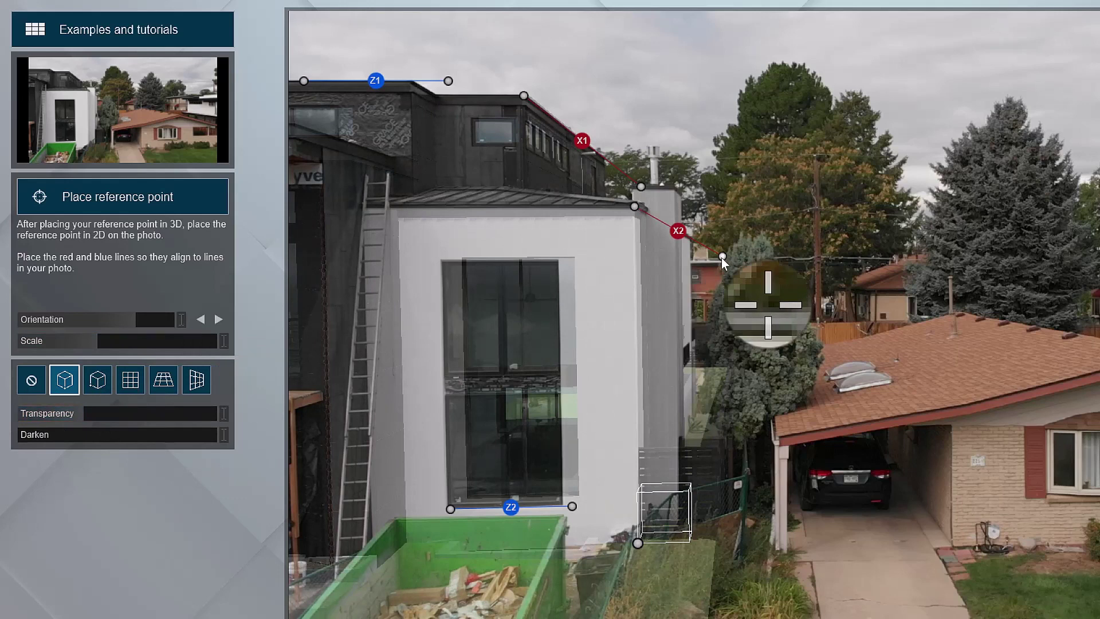
drag(721, 258, 720, 263)
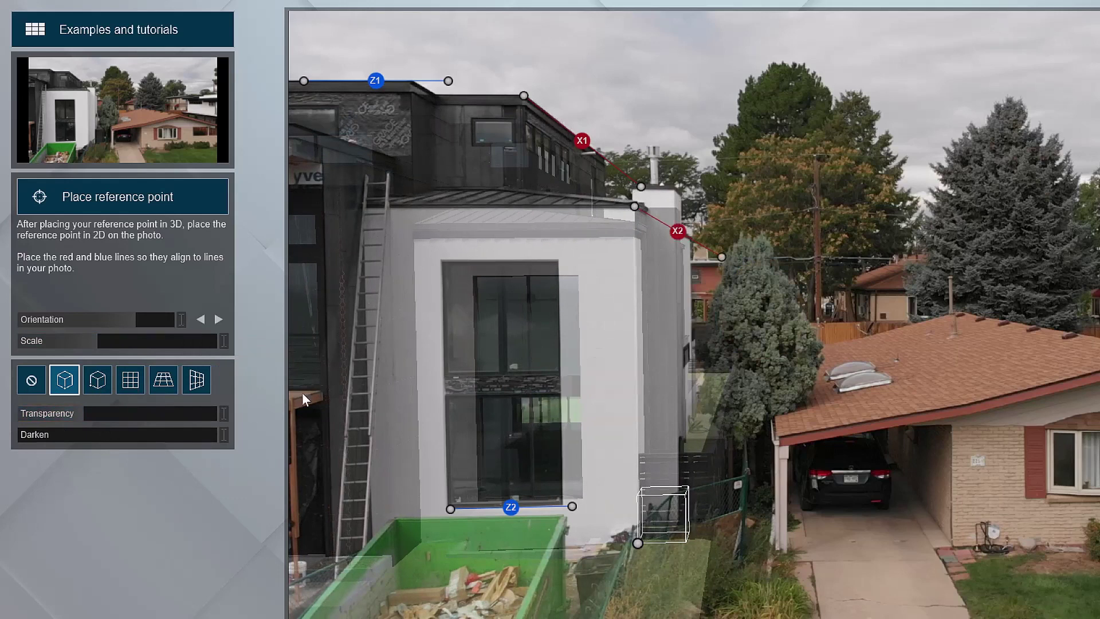
drag(97, 343, 325, 342)
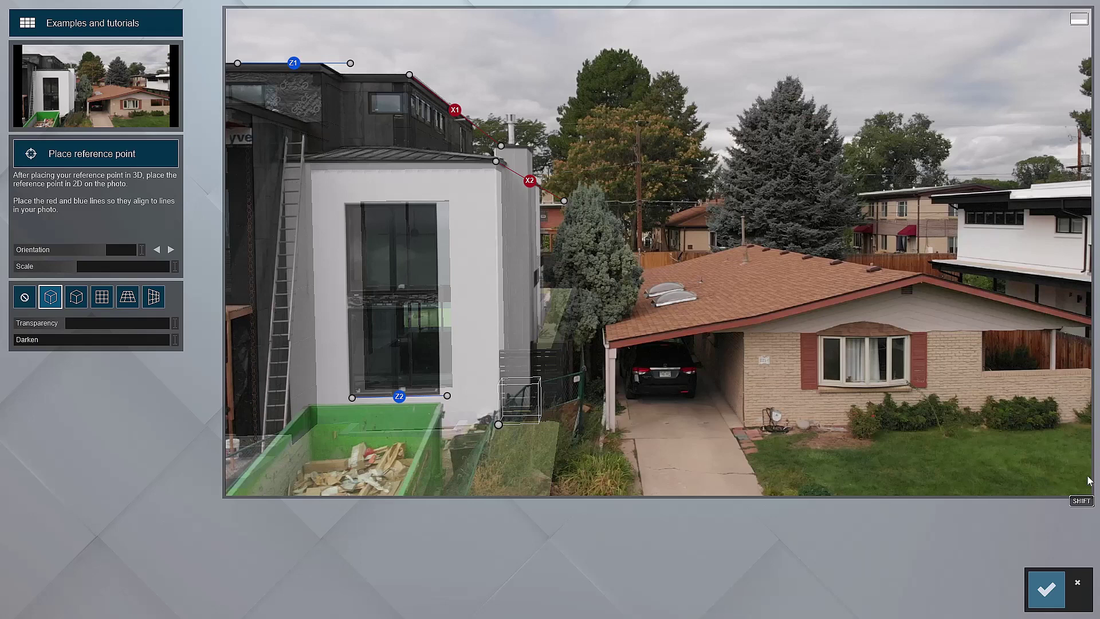
Accept the photo match, then reopen Photo Matching to check and confirm it again
click(1041, 591)
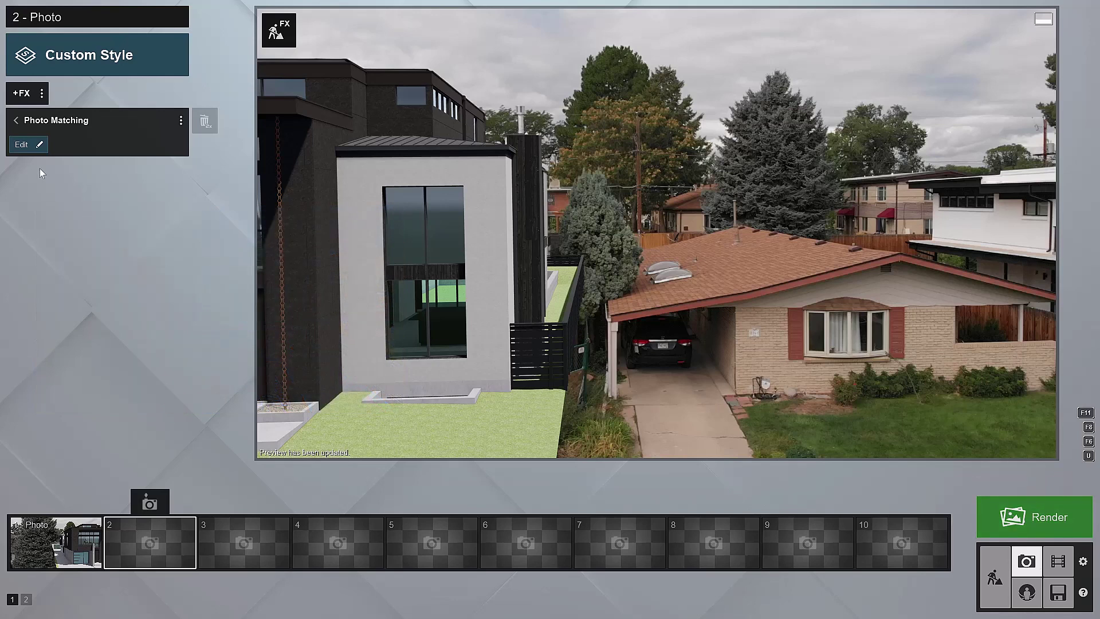
click(25, 144)
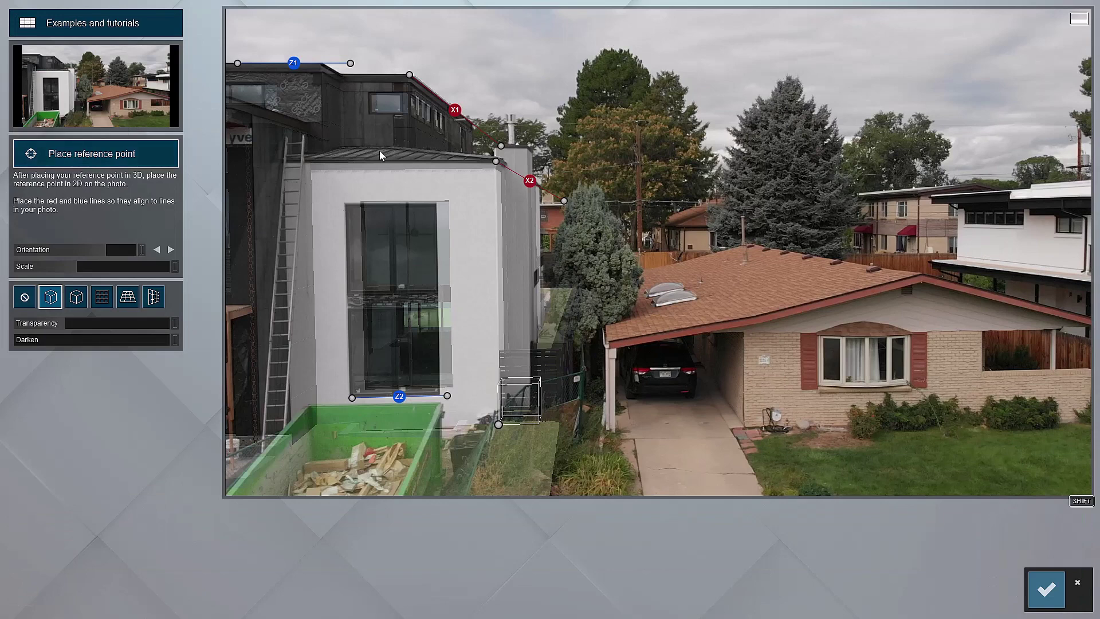
click(1047, 589)
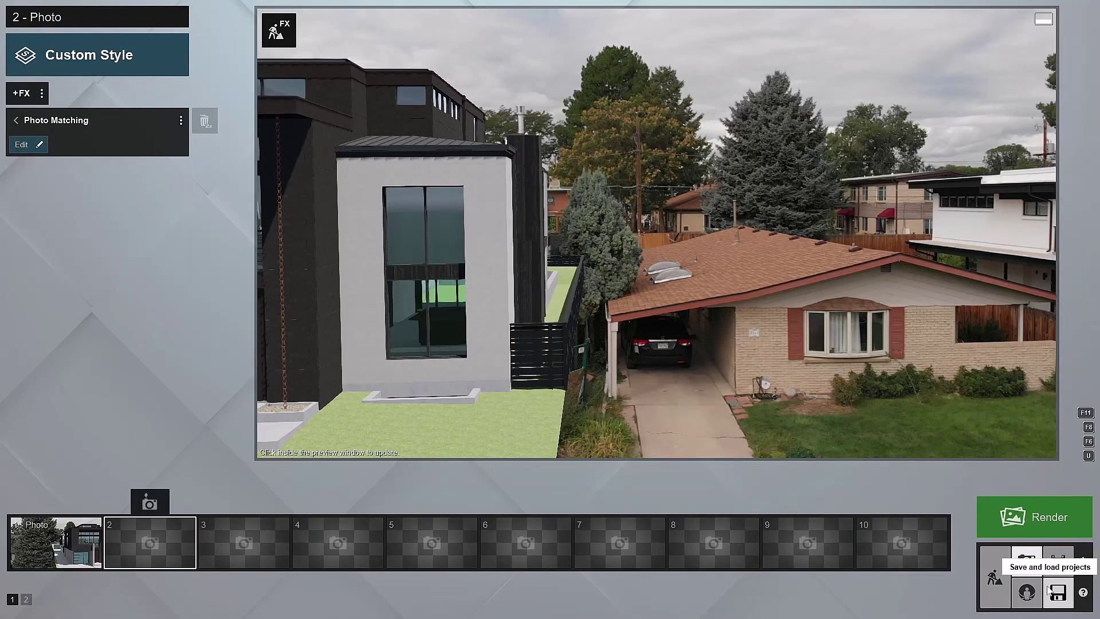
Load the '41_Photomatch Settings' effect list from the effects menu
click(83, 121)
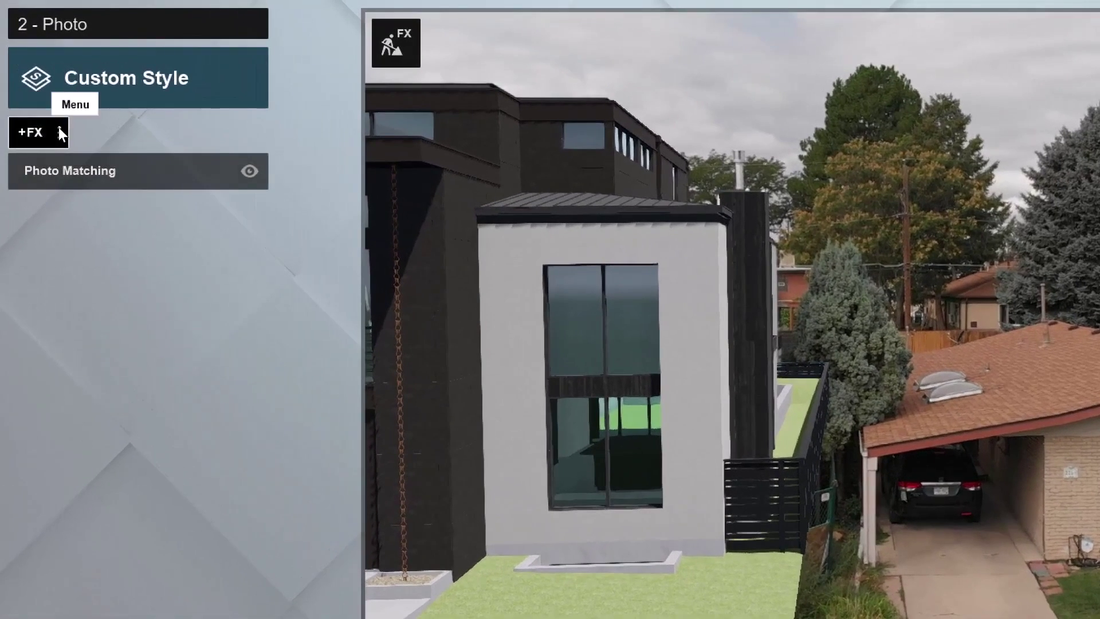
click(58, 127)
click(142, 136)
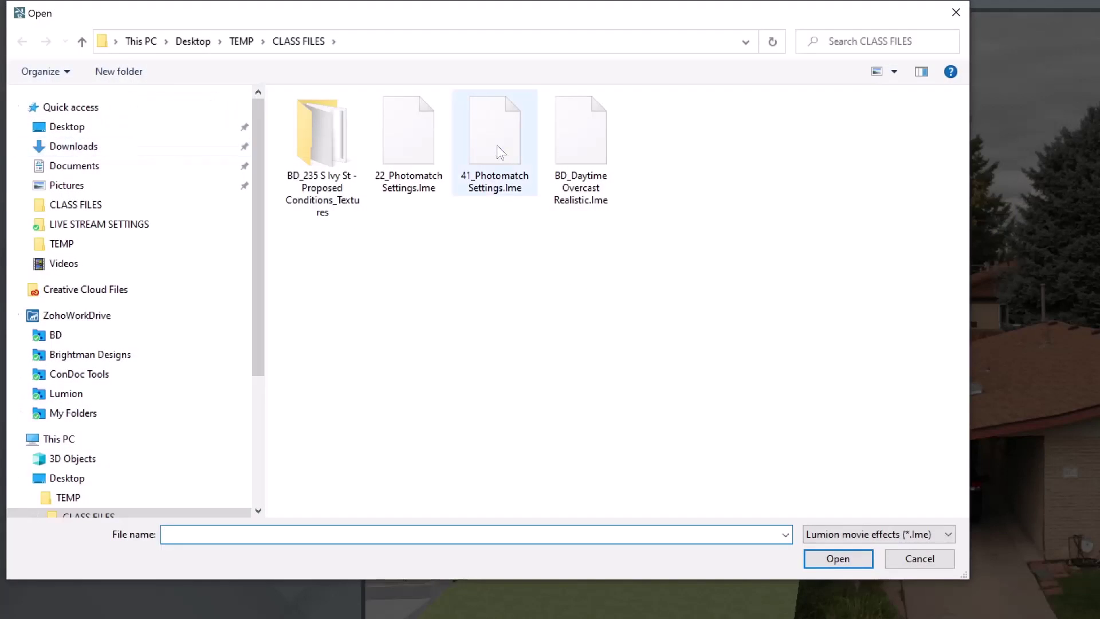
double_click(496, 145)
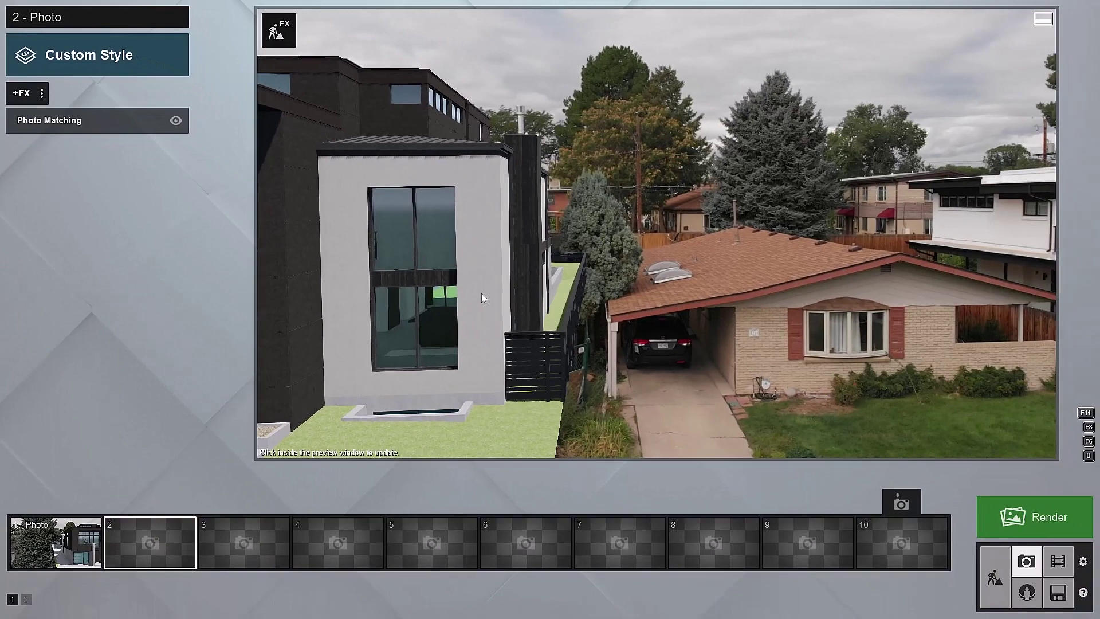
click(57, 122)
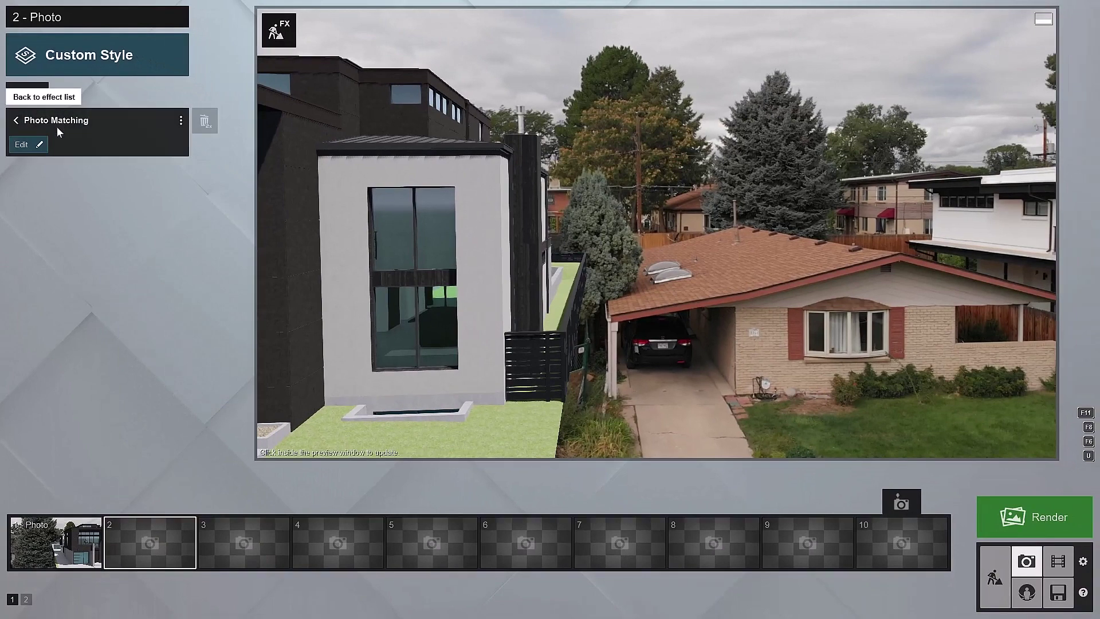
click(26, 144)
drag(122, 332, 92, 332)
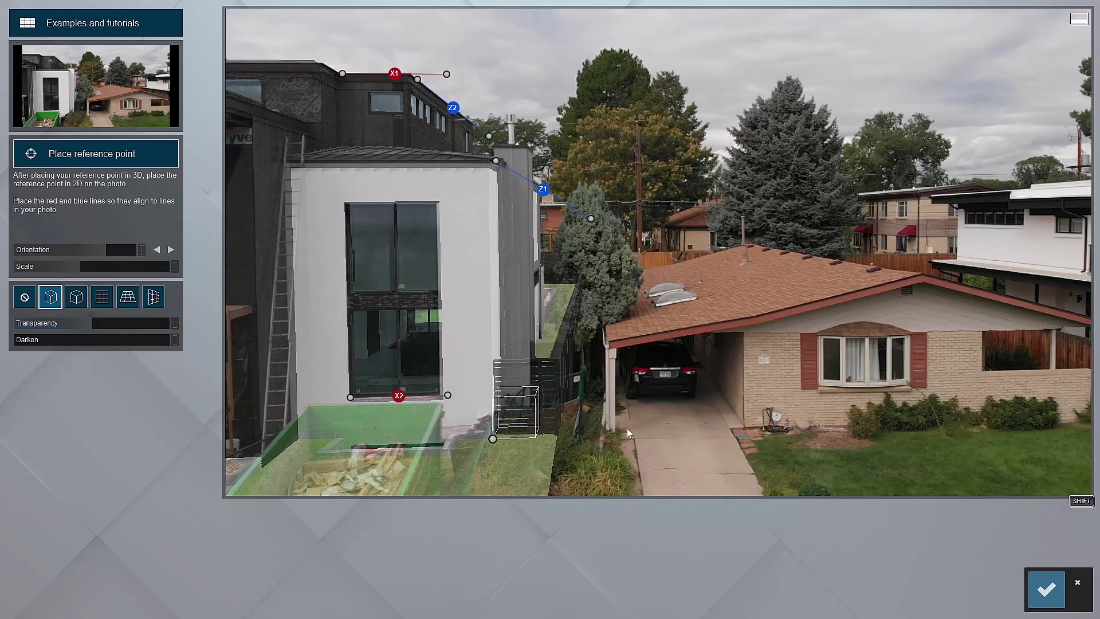
click(1043, 590)
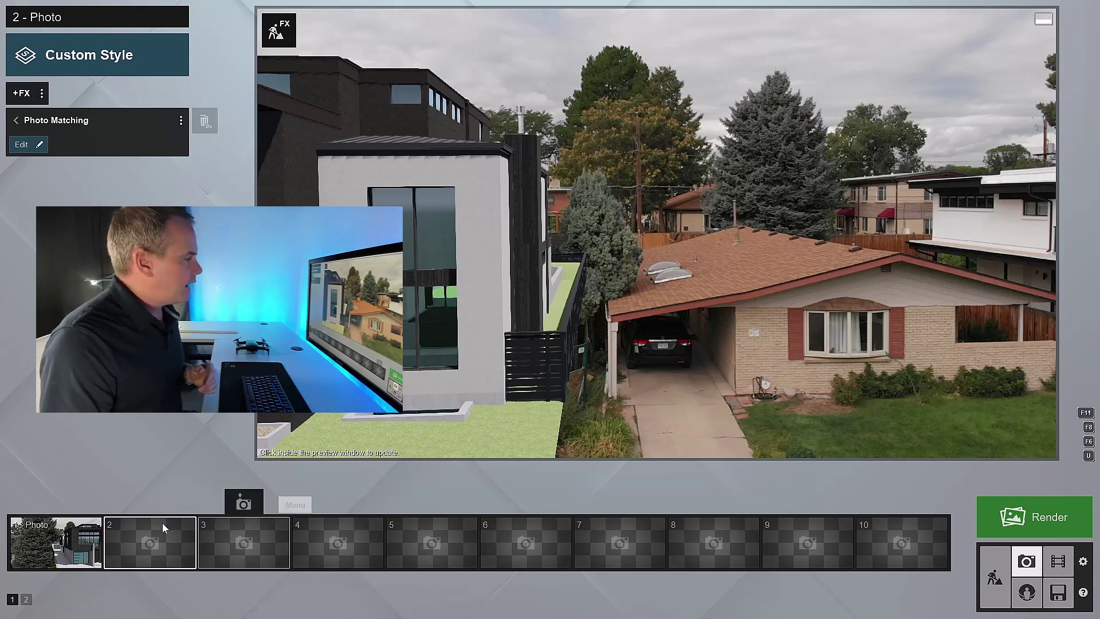
Store the matched camera view as photo 2, compare it with photo 1, and enter Movie mode
click(136, 503)
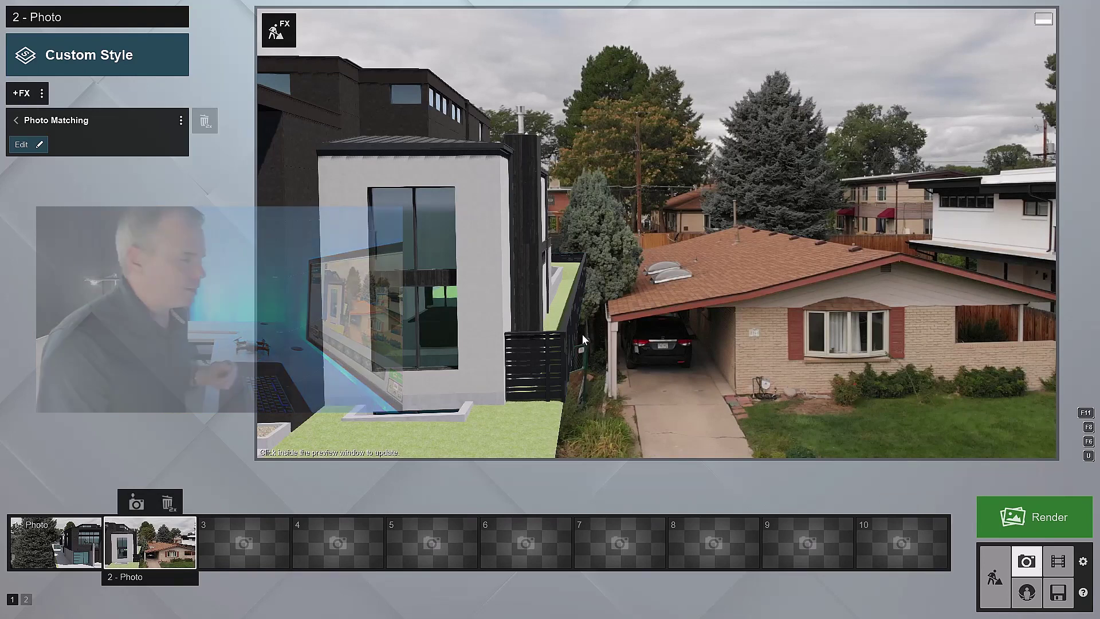
click(73, 548)
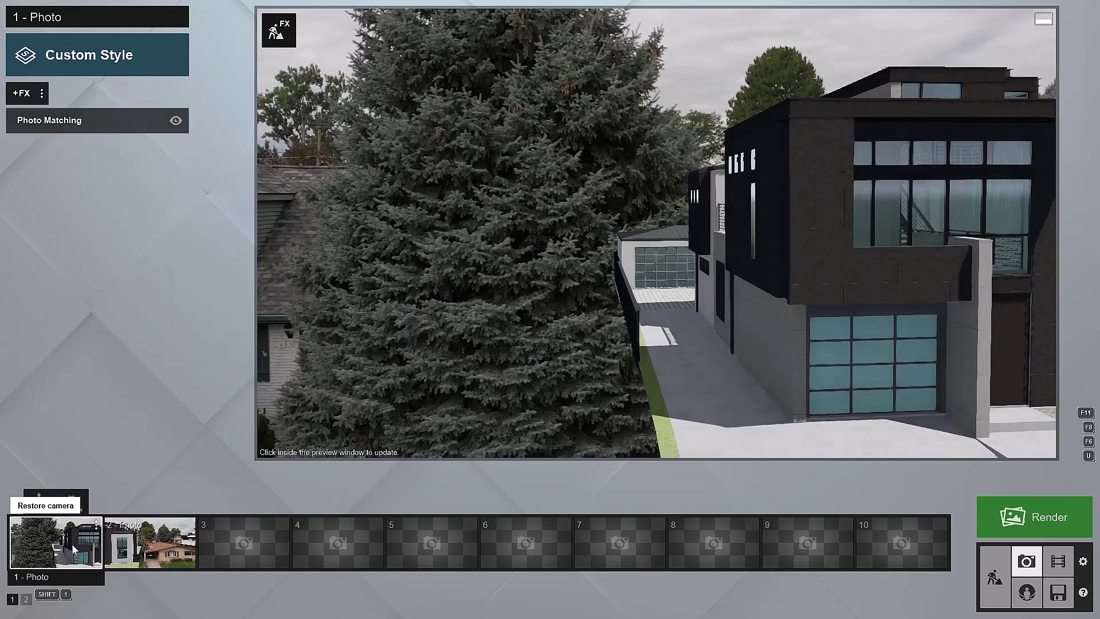
click(147, 552)
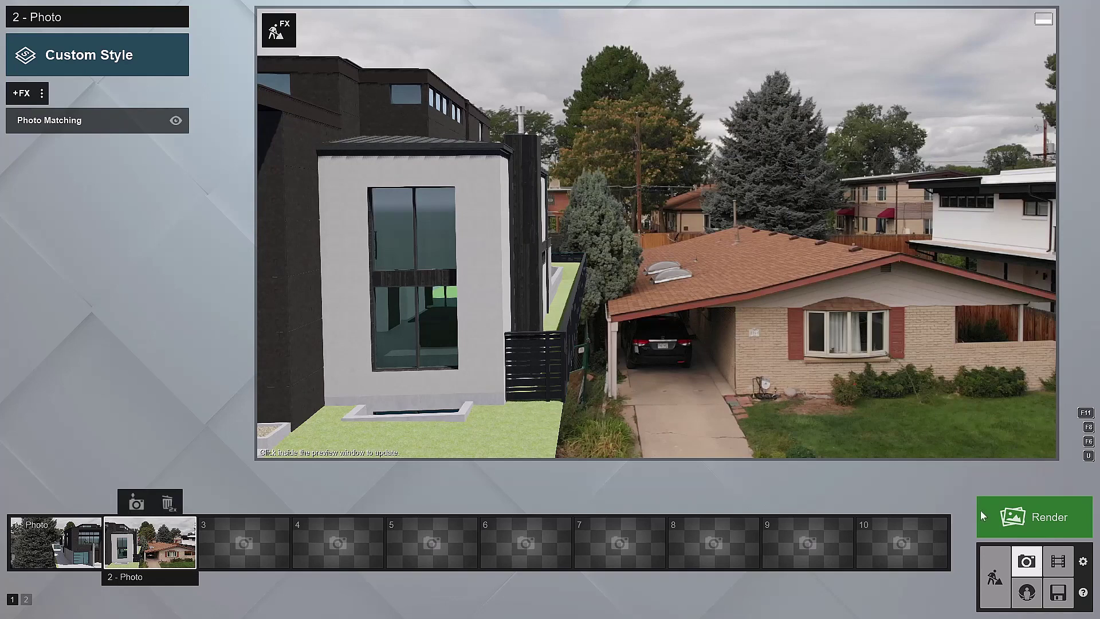
click(1067, 564)
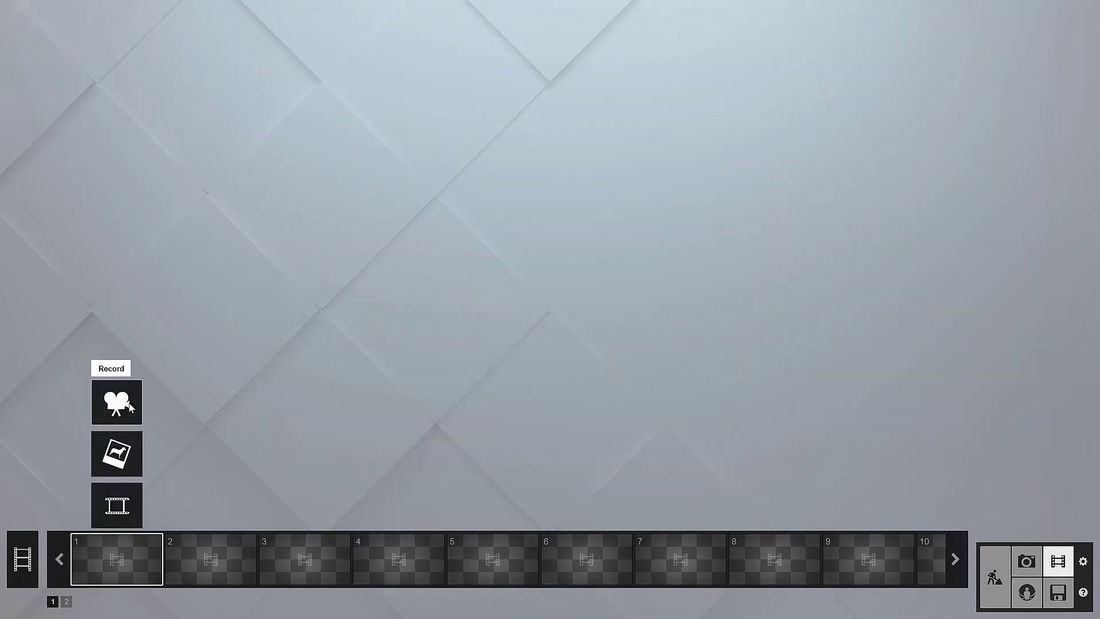
Record a new clip with two camera keyframes from opposite sides of the house
click(130, 405)
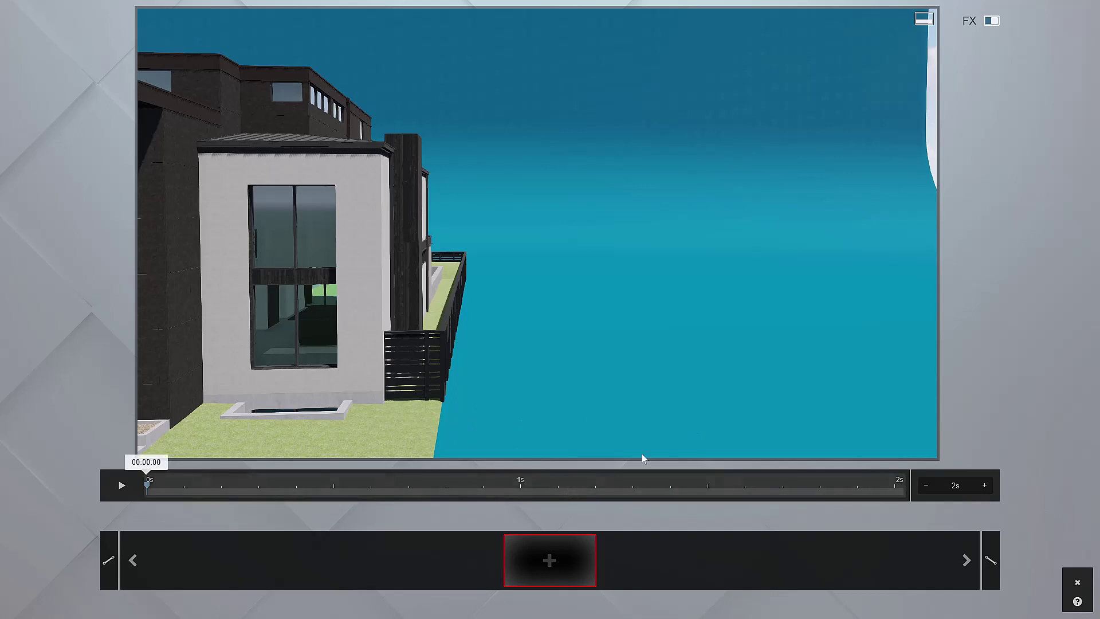
mouse_move(671, 441)
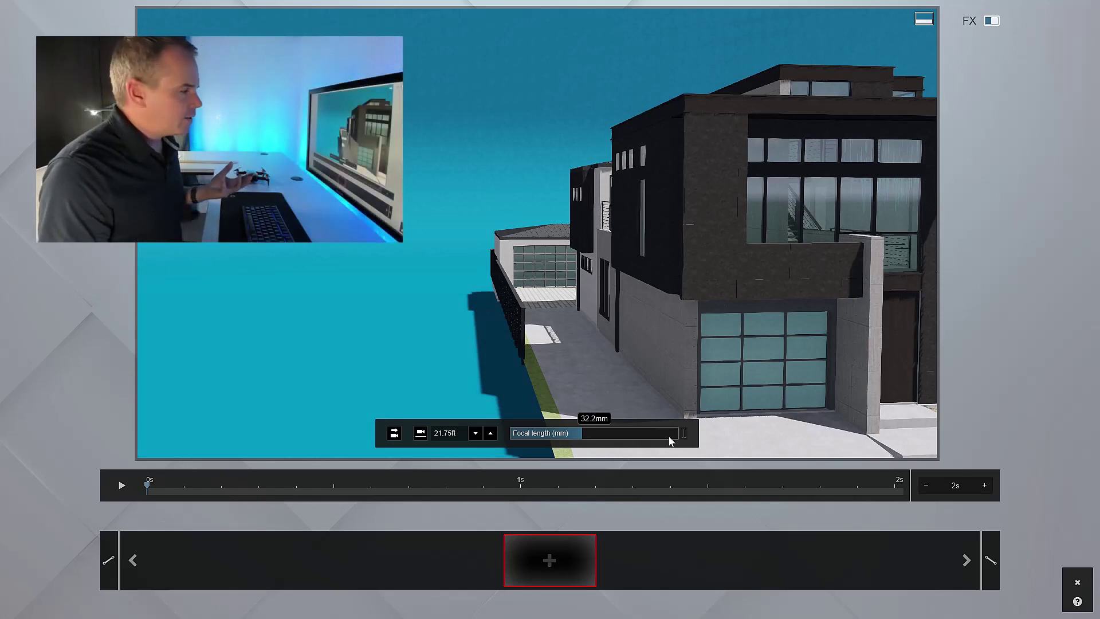
click(551, 561)
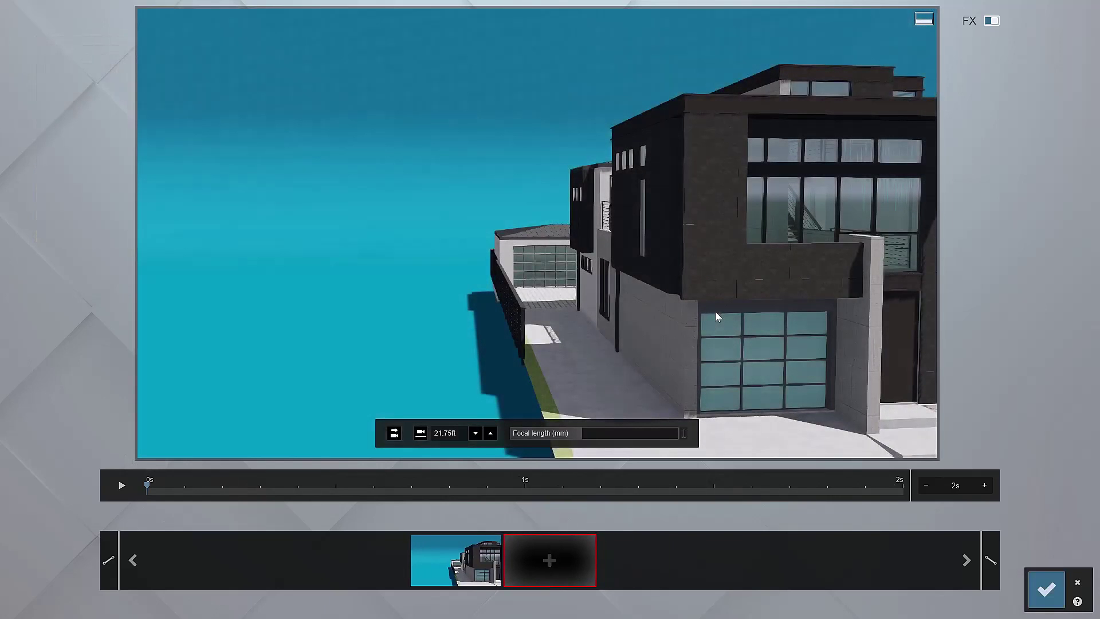
right_drag(716, 312, 716, 312)
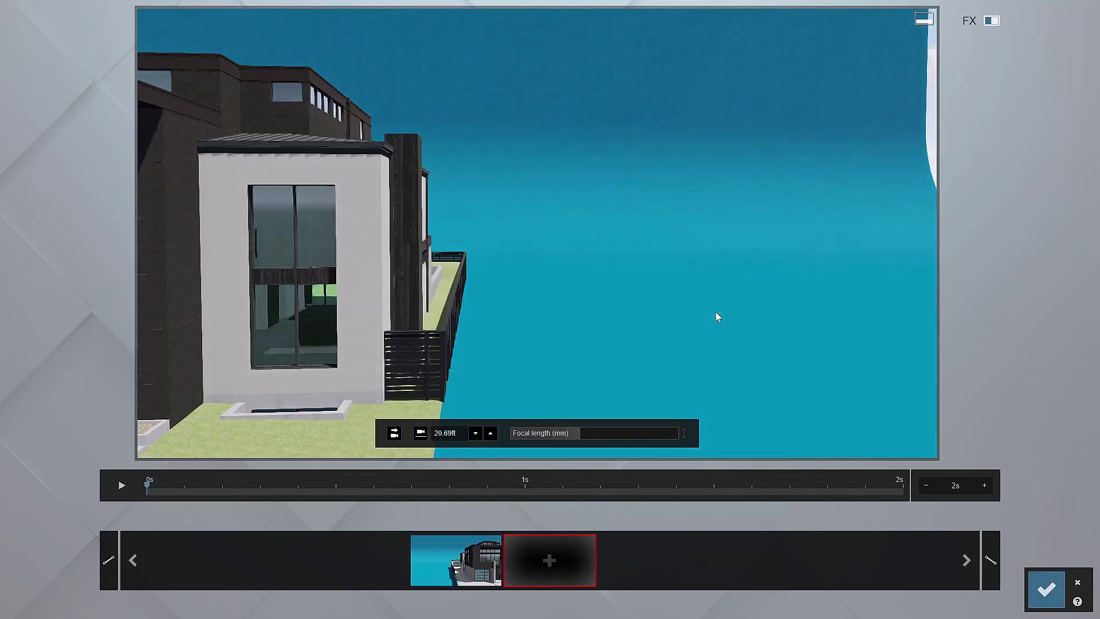
click(577, 560)
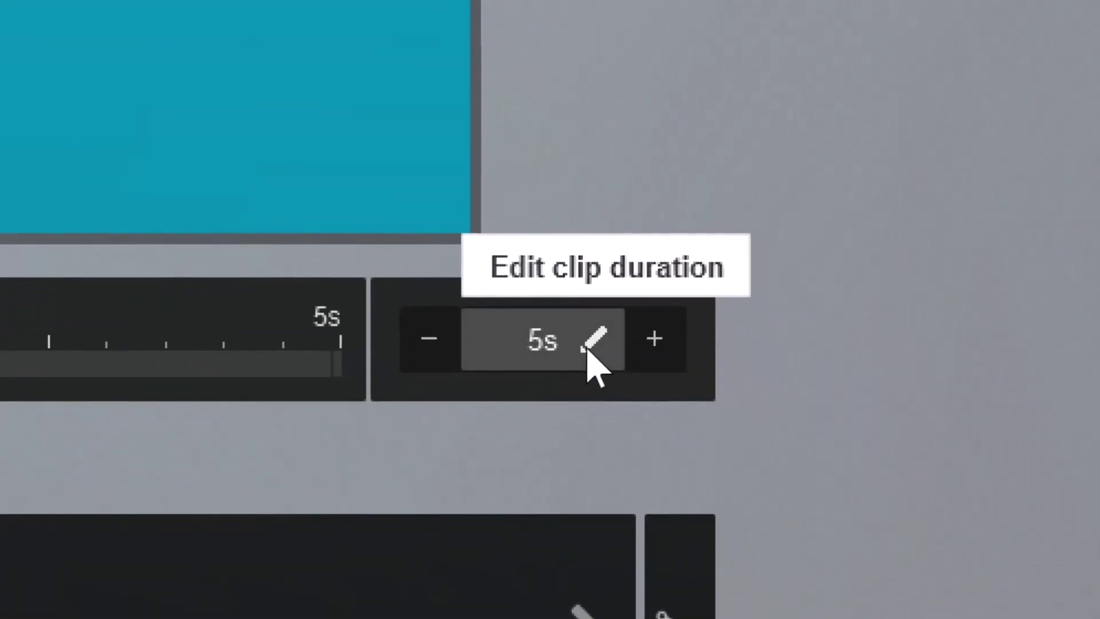
Set the clip duration to 19 seconds
click(964, 486)
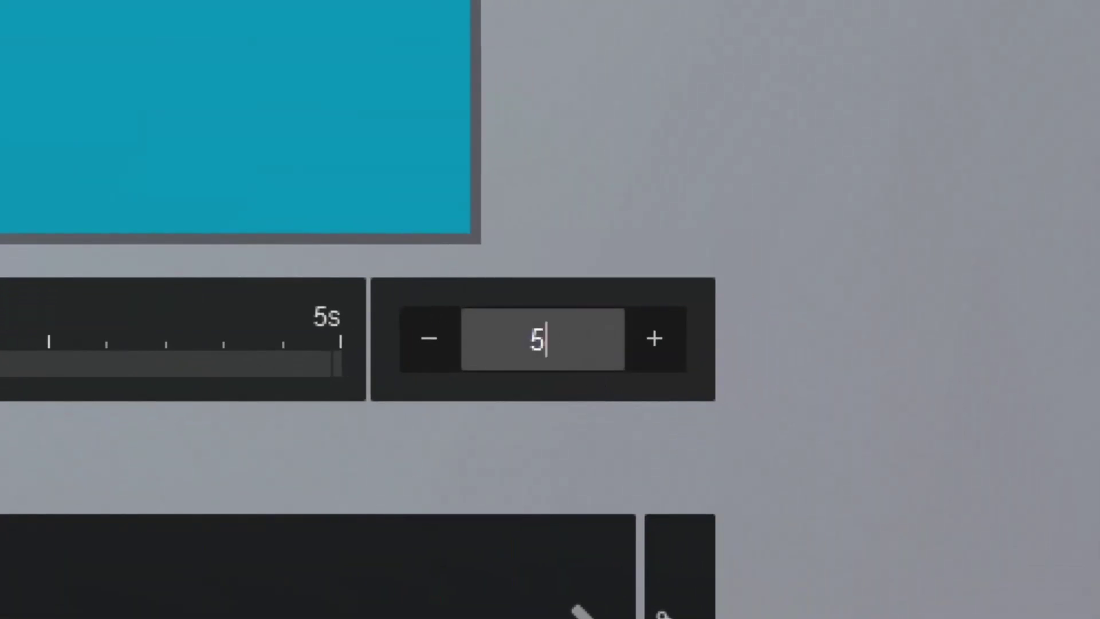
key(ctrl+a)
text(19)
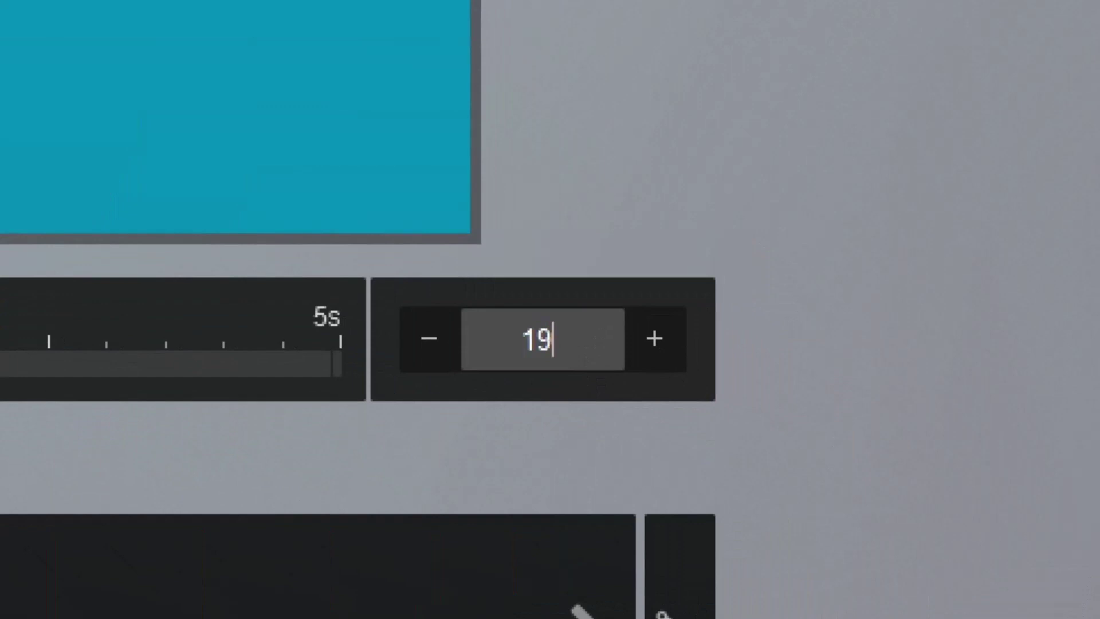
key(Return)
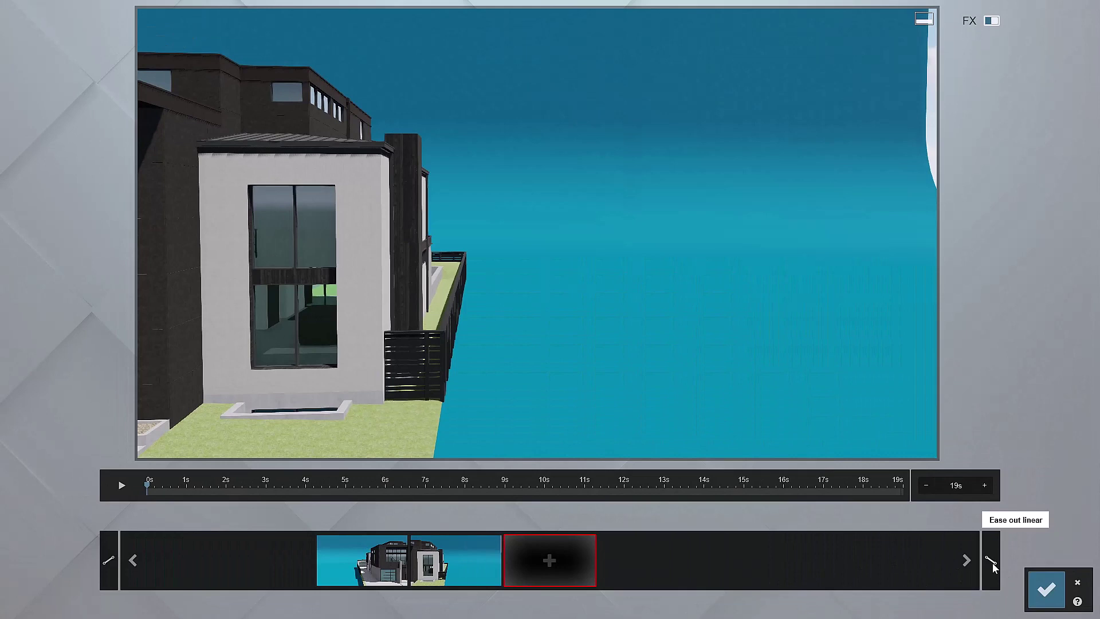
click(1047, 590)
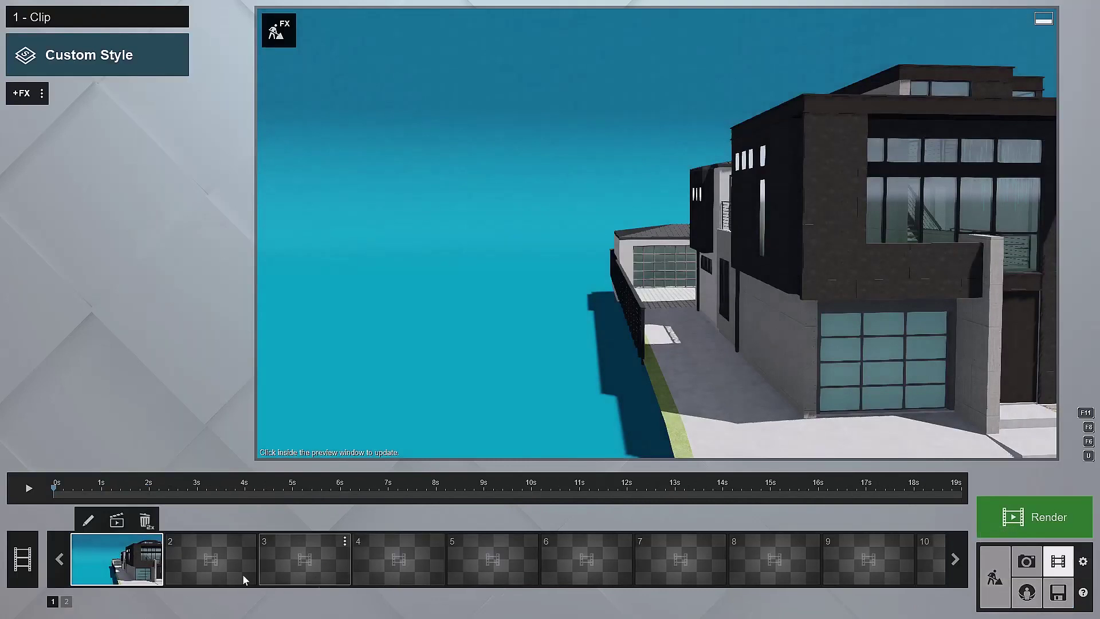
click(29, 489)
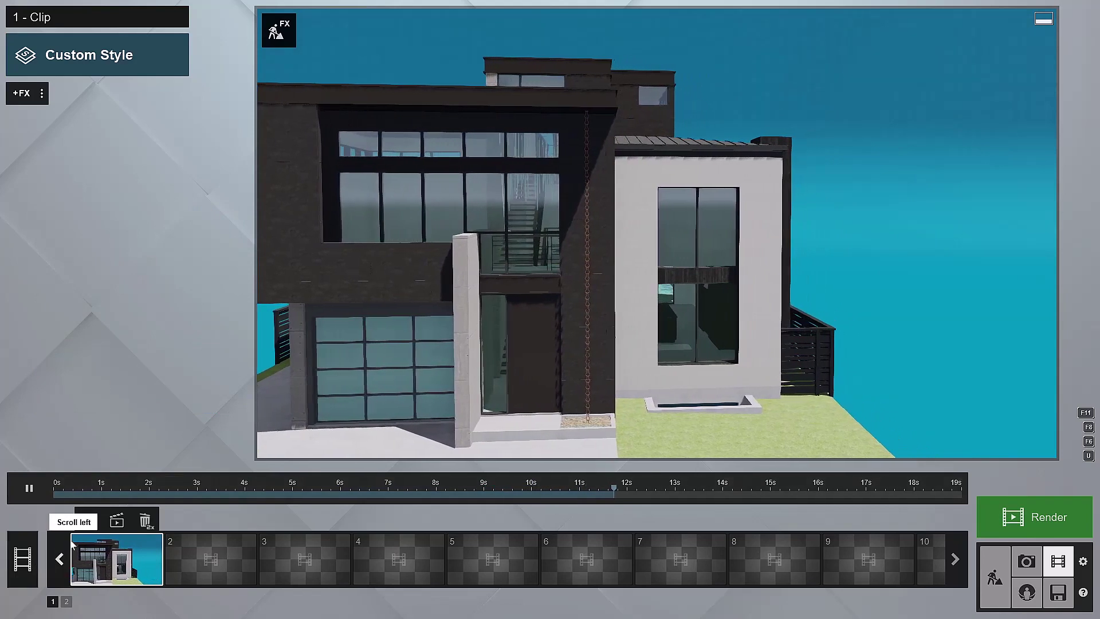
click(29, 489)
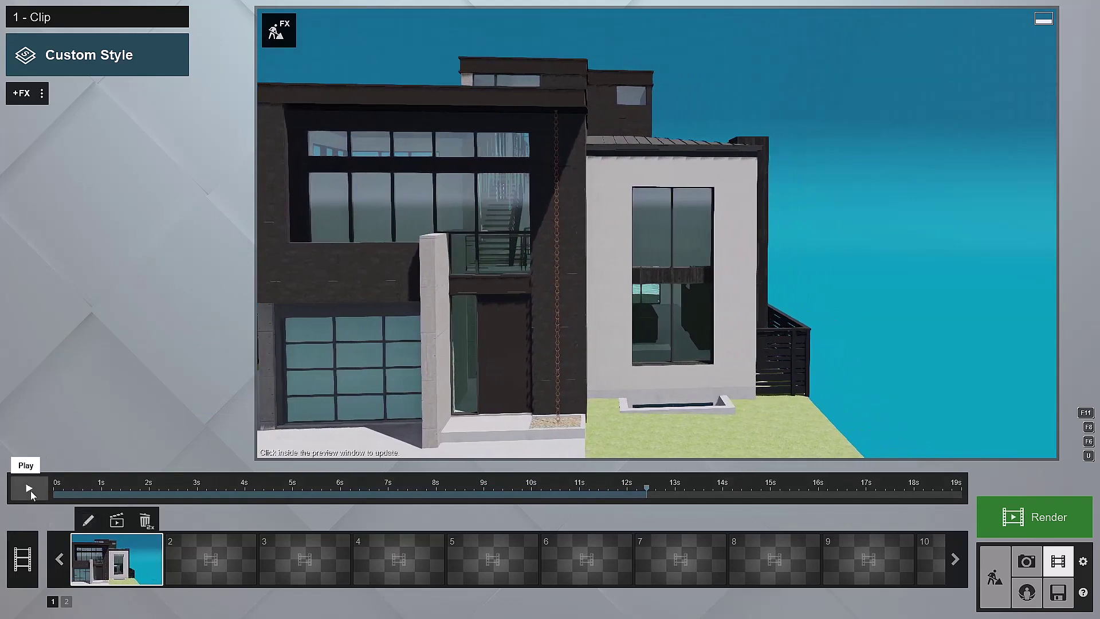
Render the clip at one-star draft quality in Full HD 1920x1080
click(117, 522)
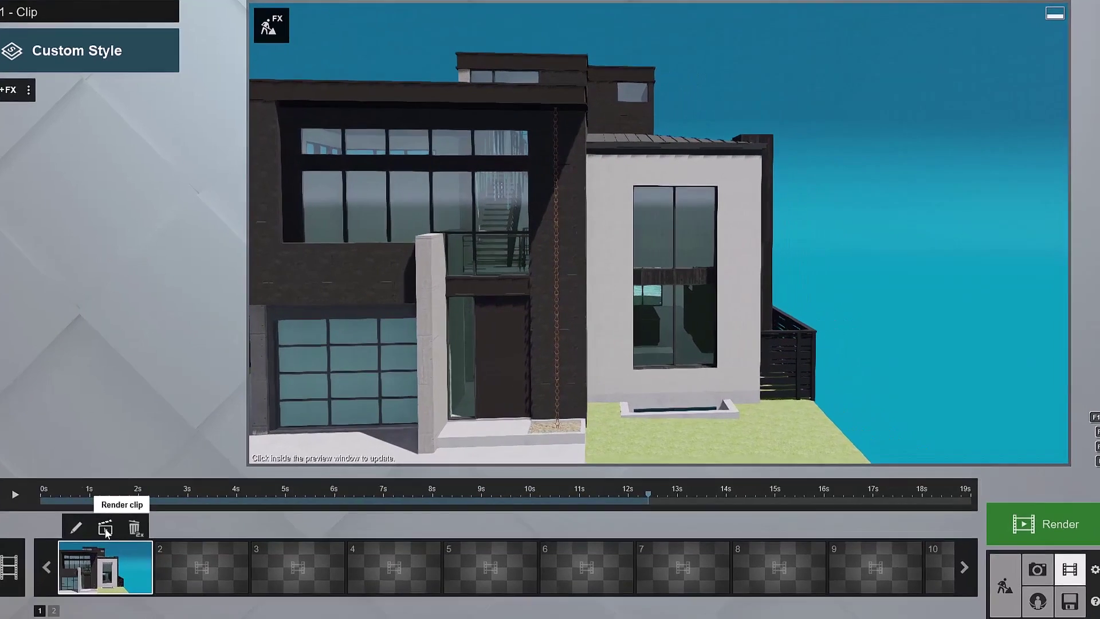
click(373, 176)
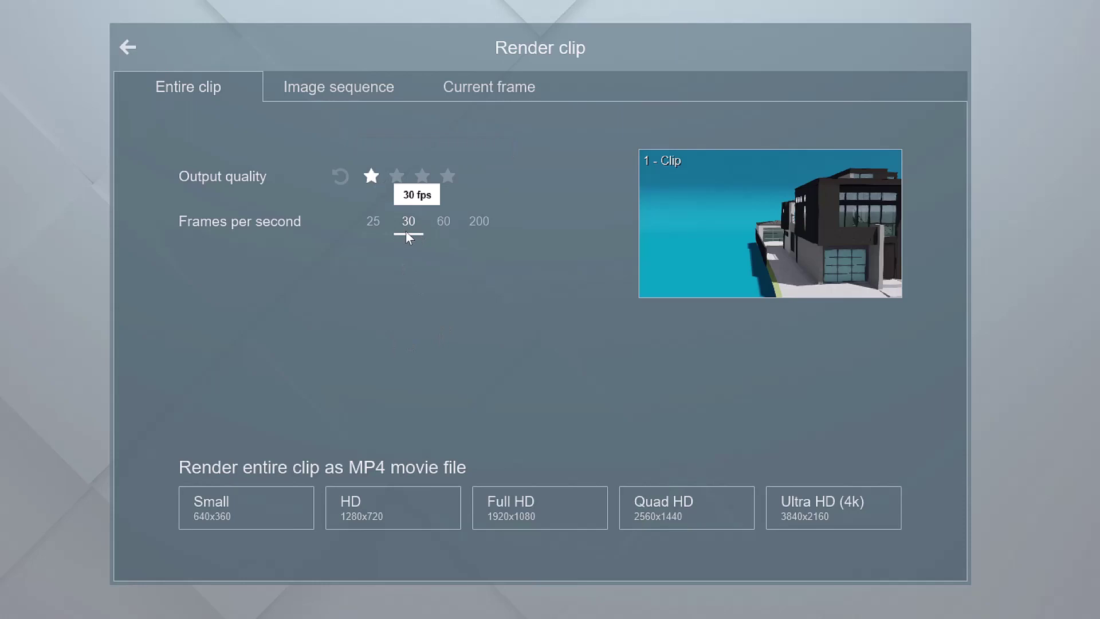
click(583, 510)
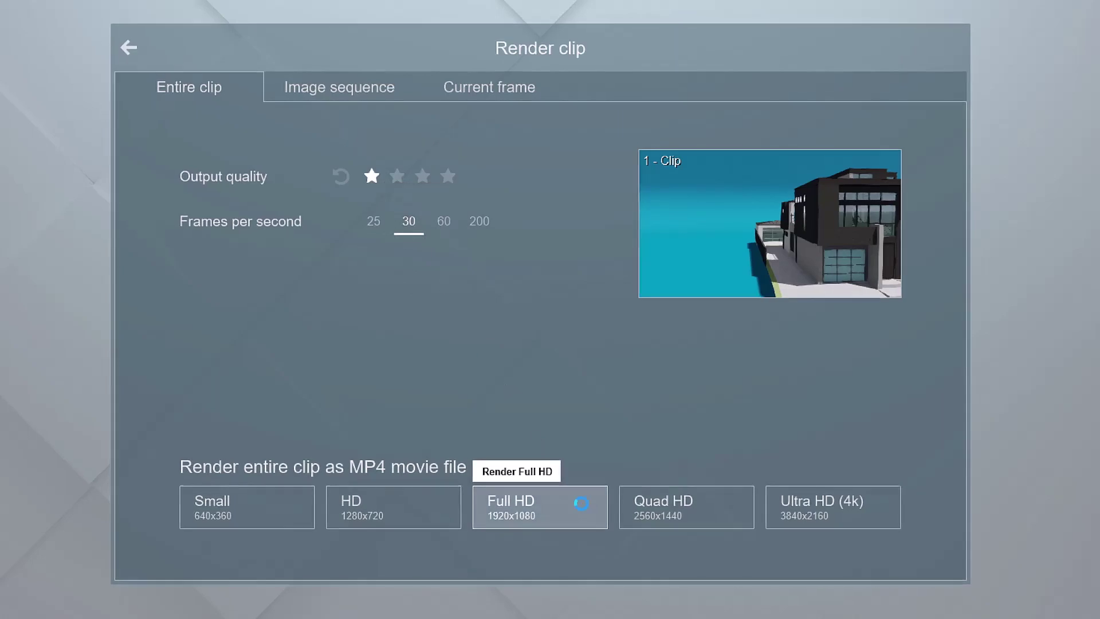
Save the render as '230102_Ivy St Draft' in the TEMP folder and start rendering
drag(399, 13, 572, 79)
click(342, 96)
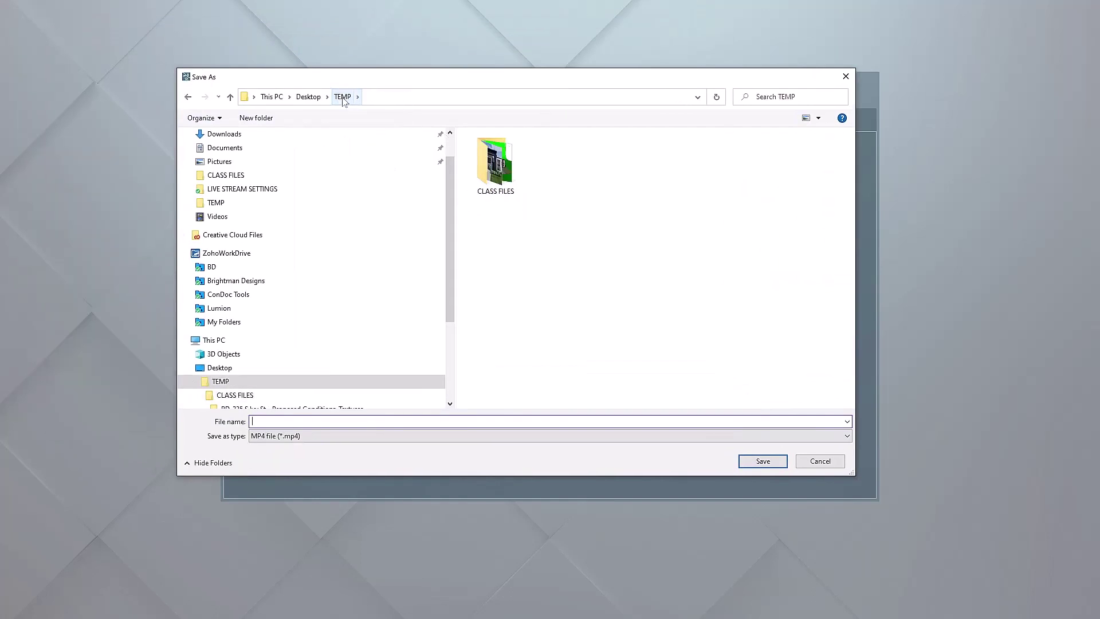
double_click(495, 163)
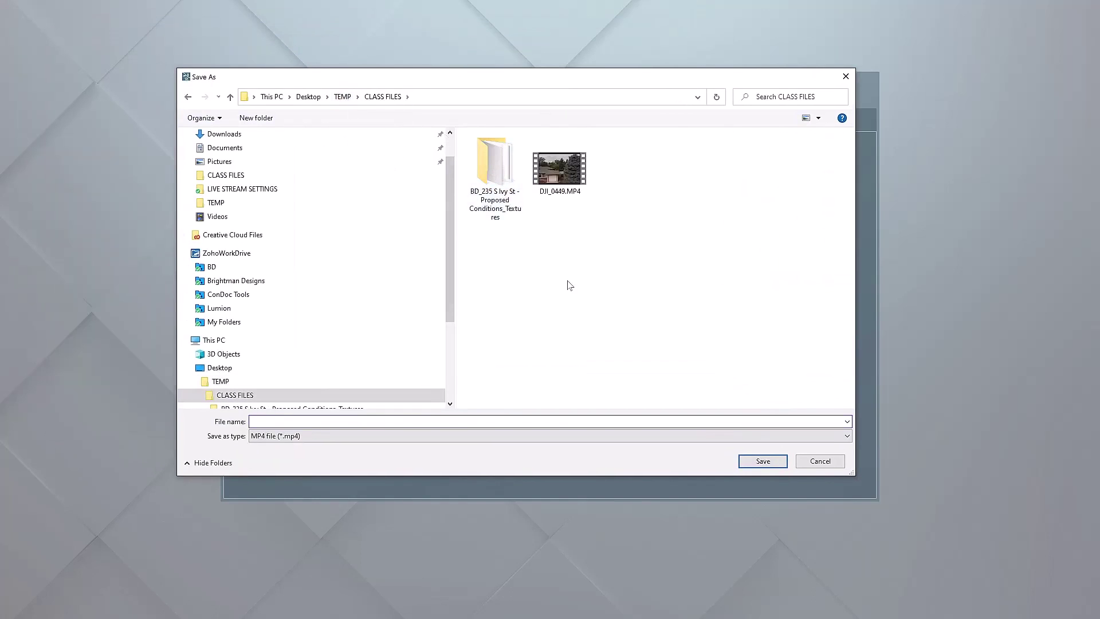
click(342, 97)
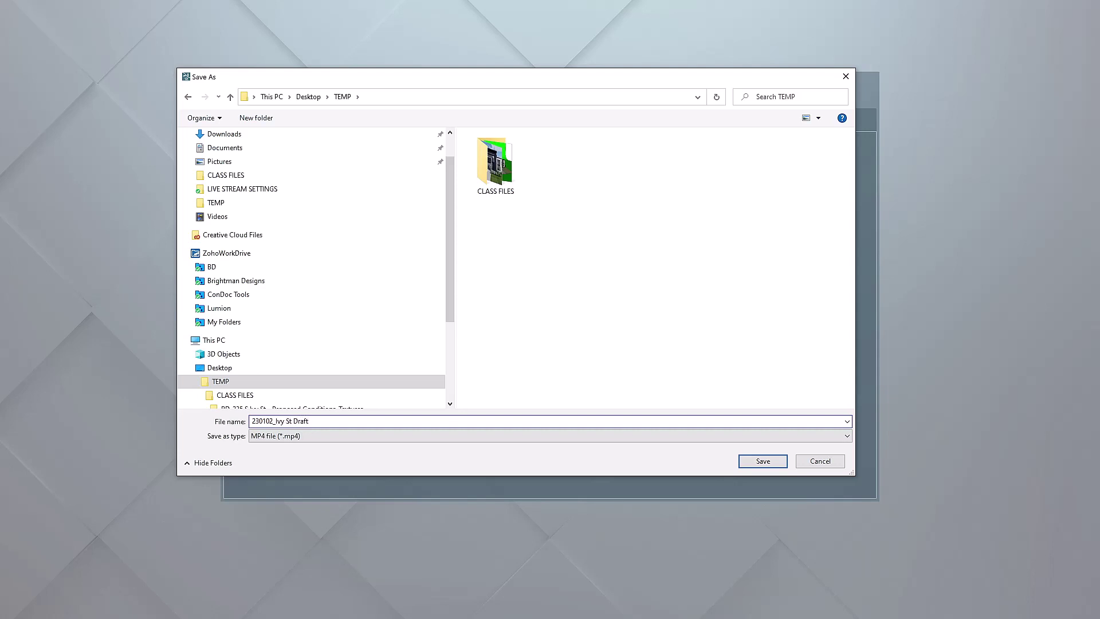
key(Return)
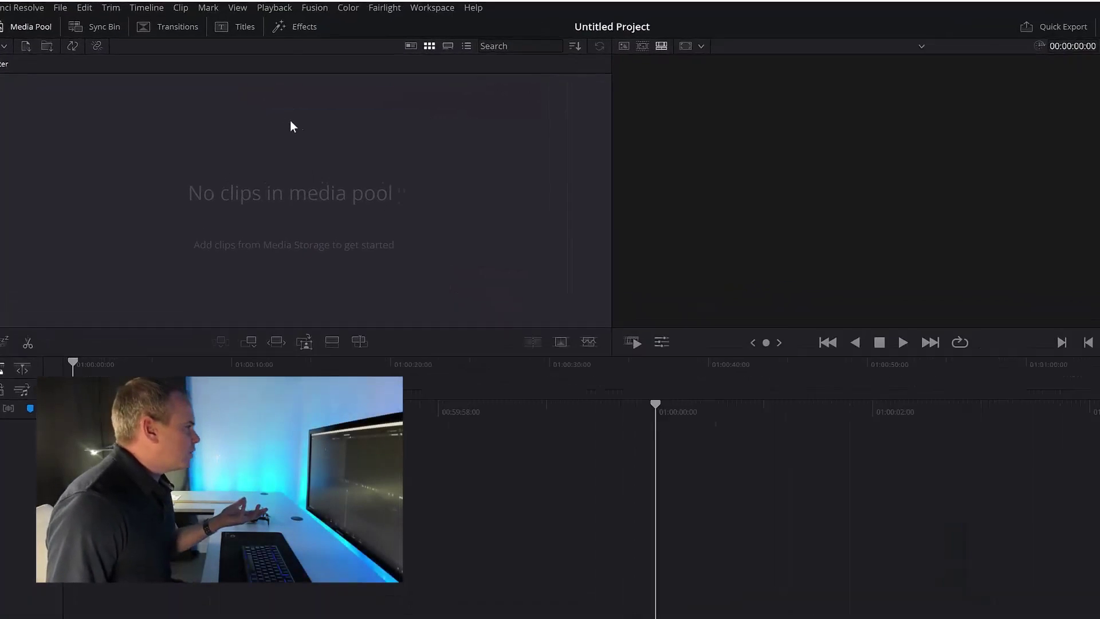
Import the 230102_Ivy St Draft render from TEMP, keeping the project frame rate
right_click(272, 116)
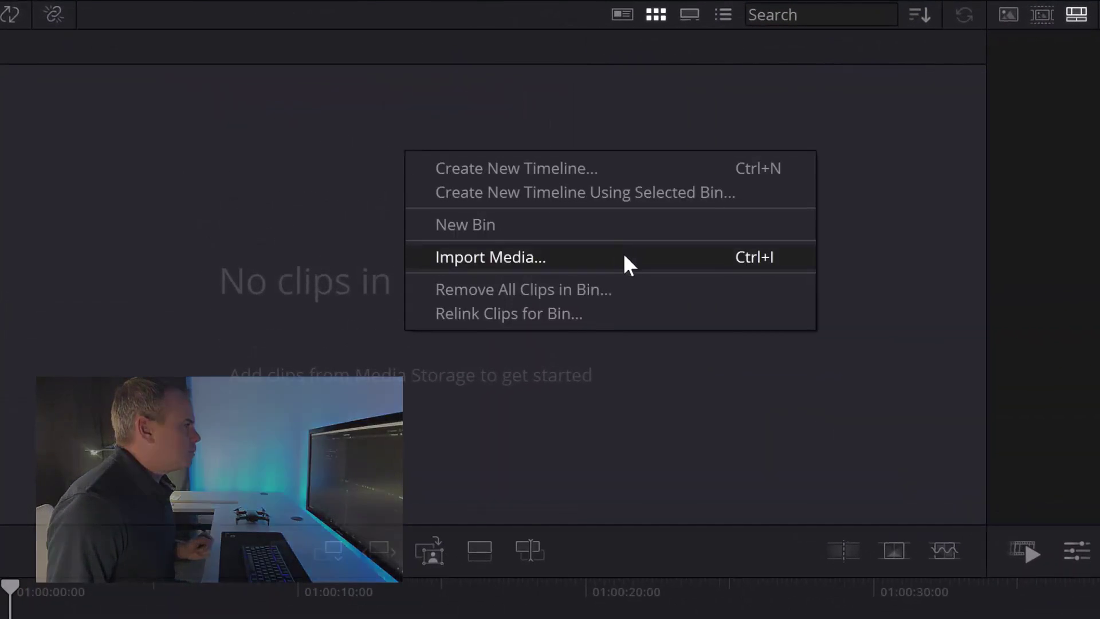
click(658, 258)
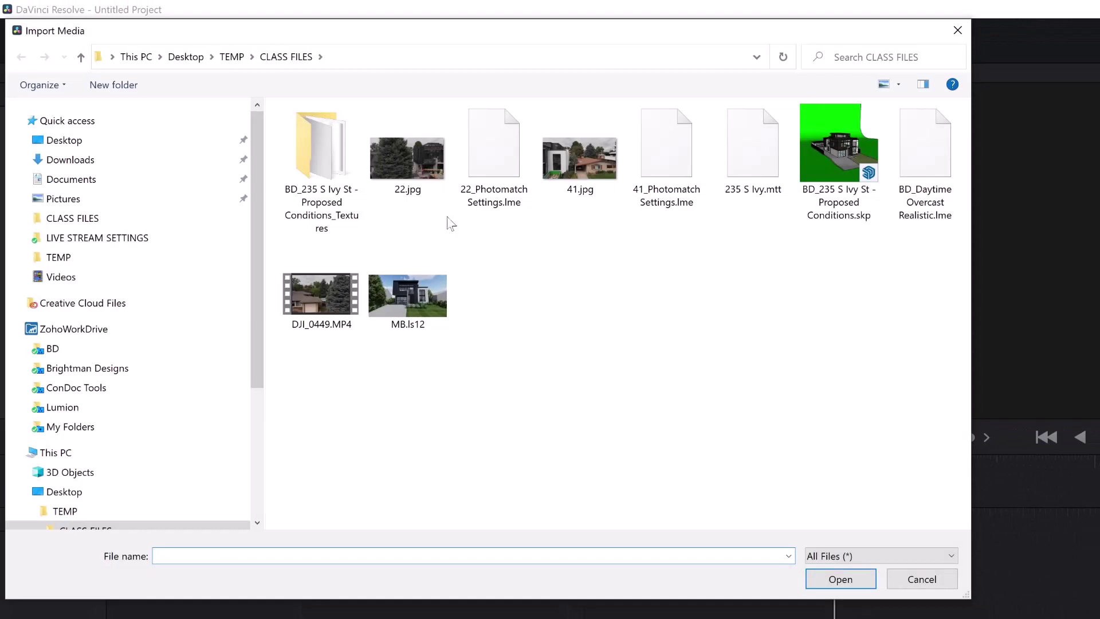
click(231, 57)
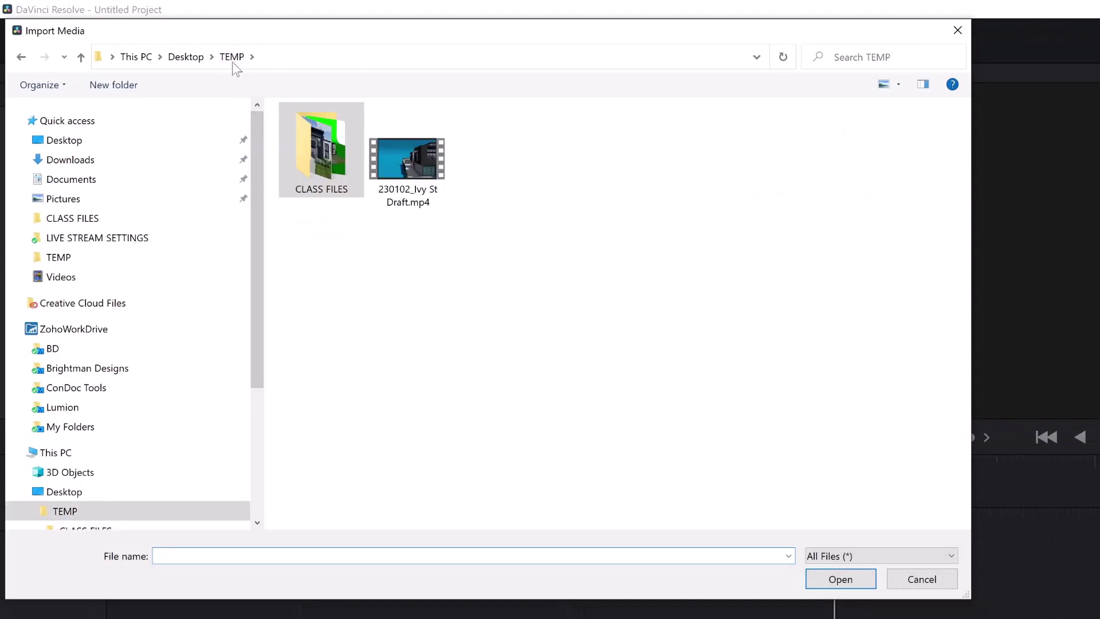
click(430, 184)
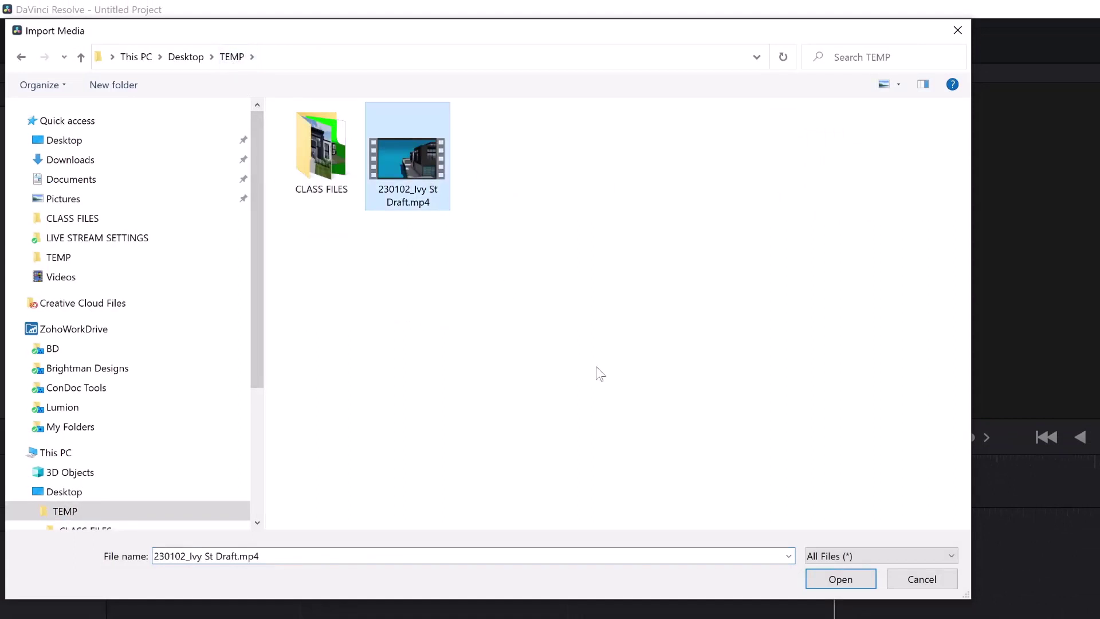
click(859, 580)
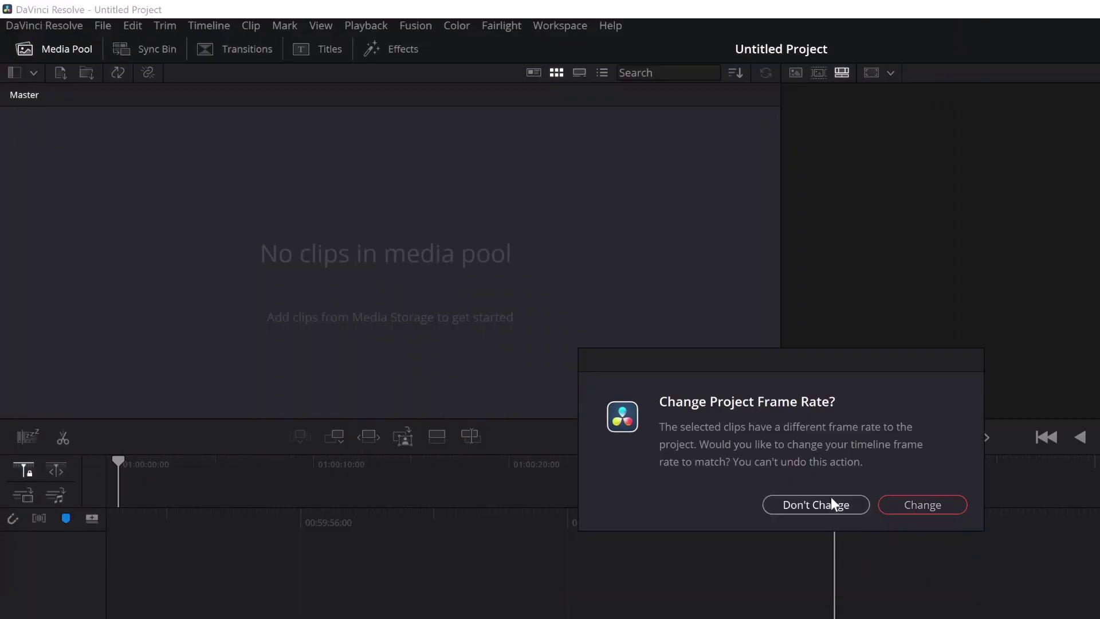
click(828, 505)
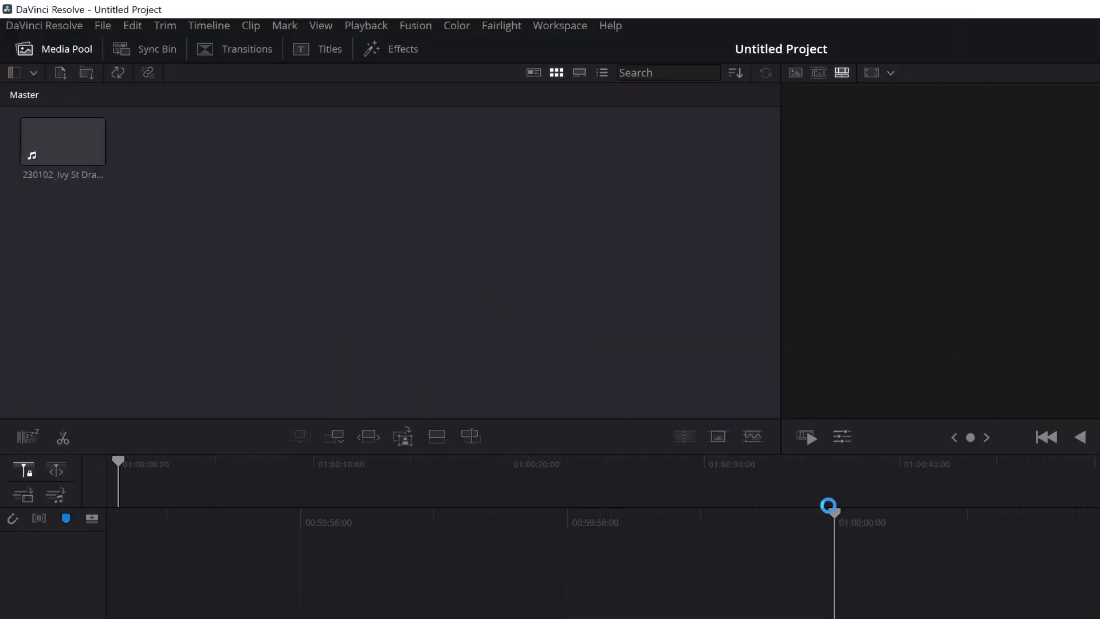
Import the DJI_0449.MP4 drone clip from the CLASS FILES folder
right_click(325, 235)
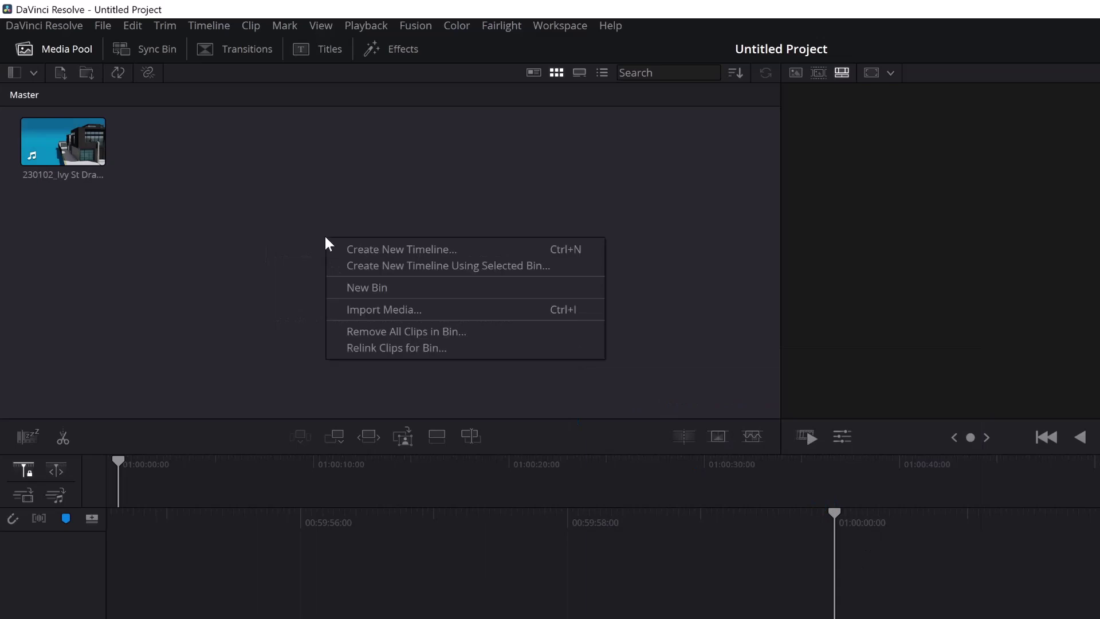
click(402, 310)
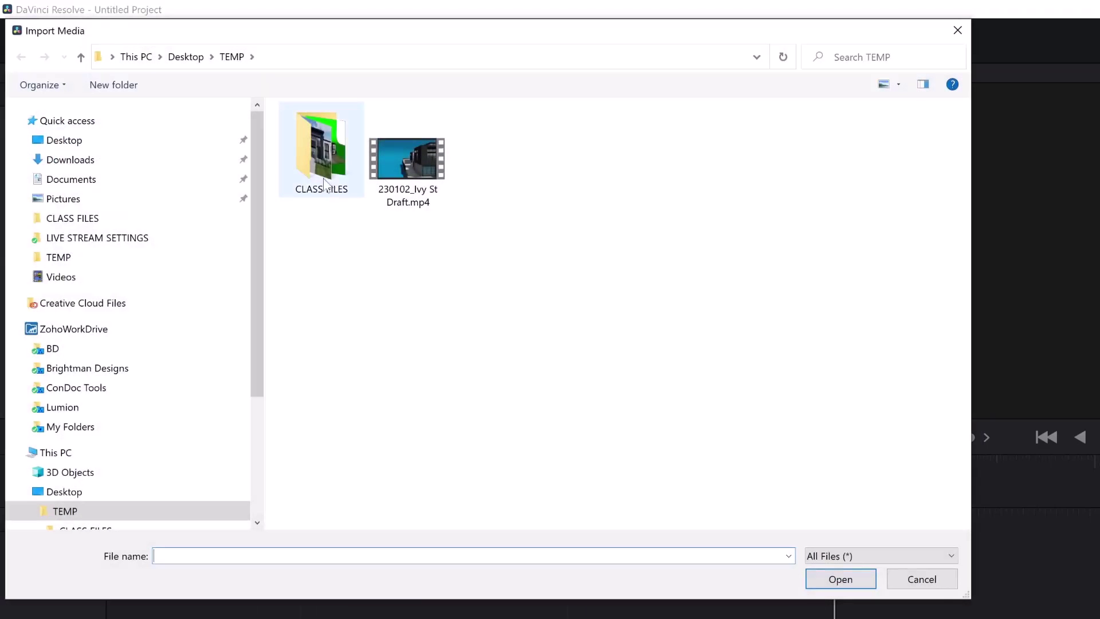
double_click(325, 183)
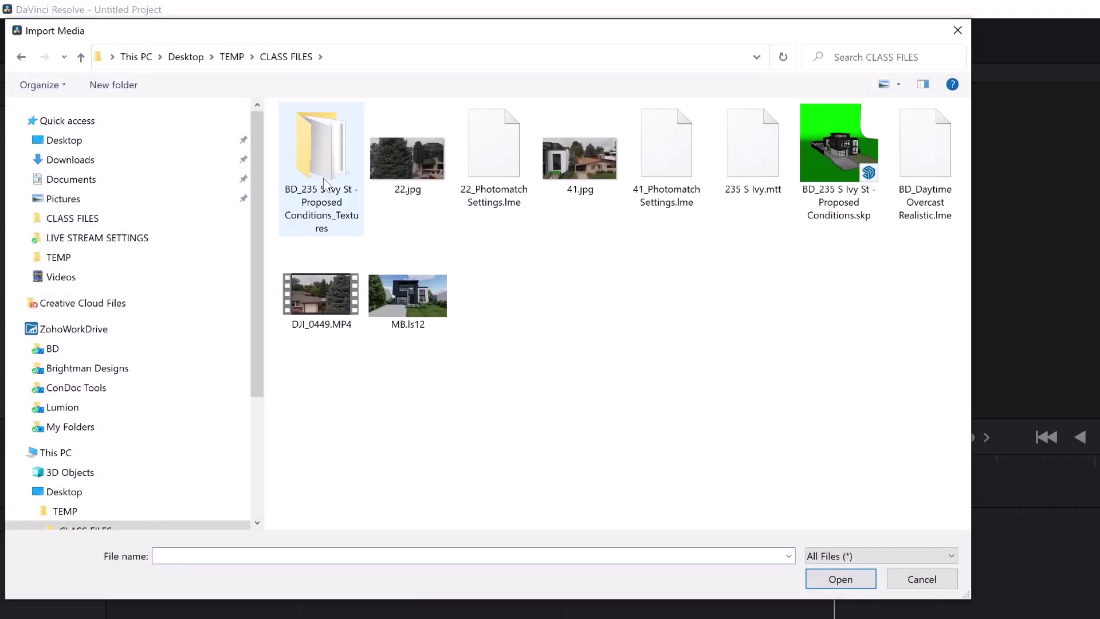
double_click(338, 300)
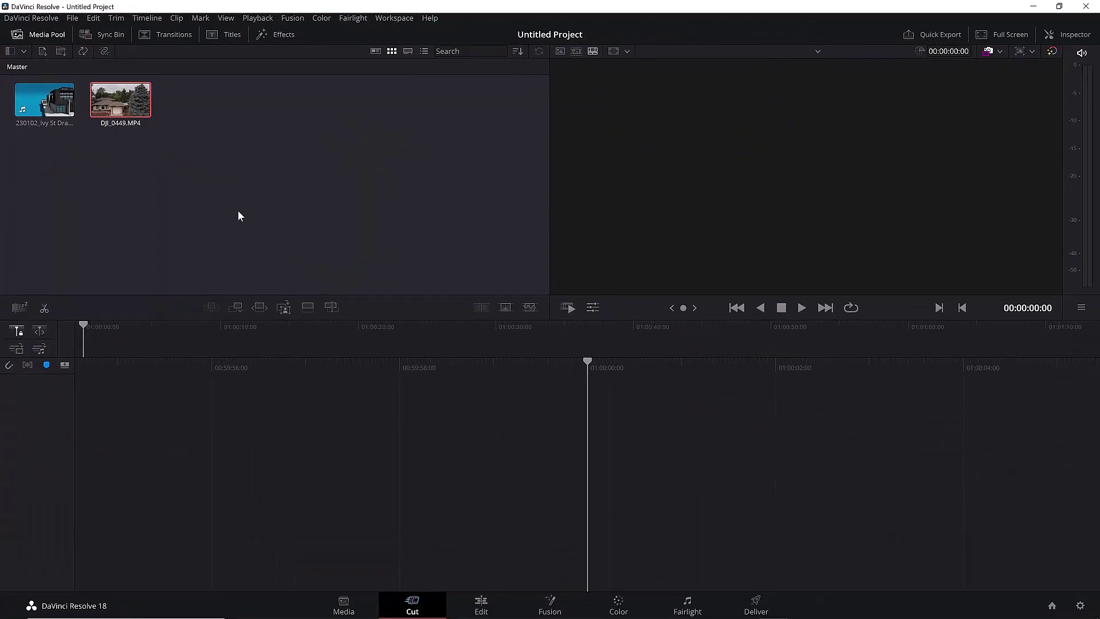
On the Edit page, drag DJI_0449 into the empty timeline to create Timeline 1
click(480, 604)
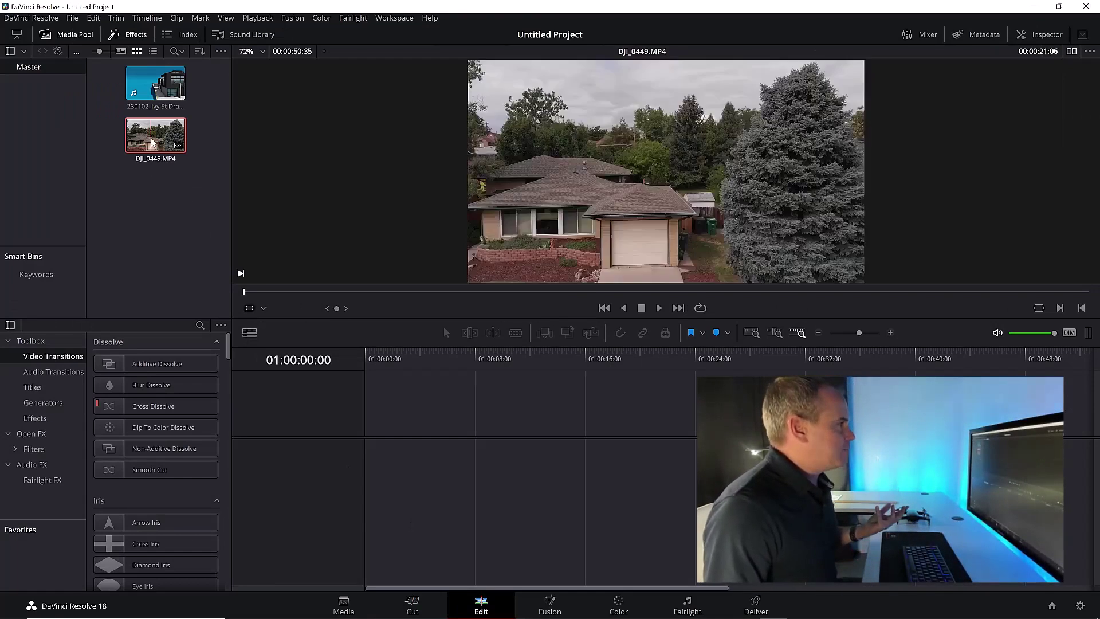
drag(152, 143, 475, 479)
Review the drone footage, jump to 01:00:22:00, and add Marker 1 there
key(space)
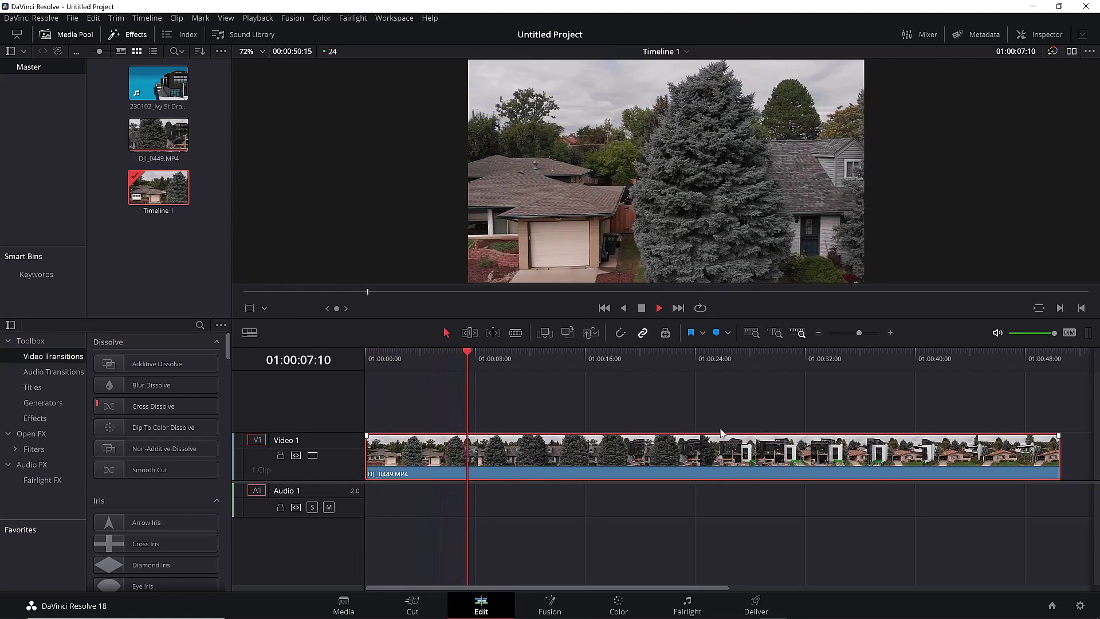
key(space)
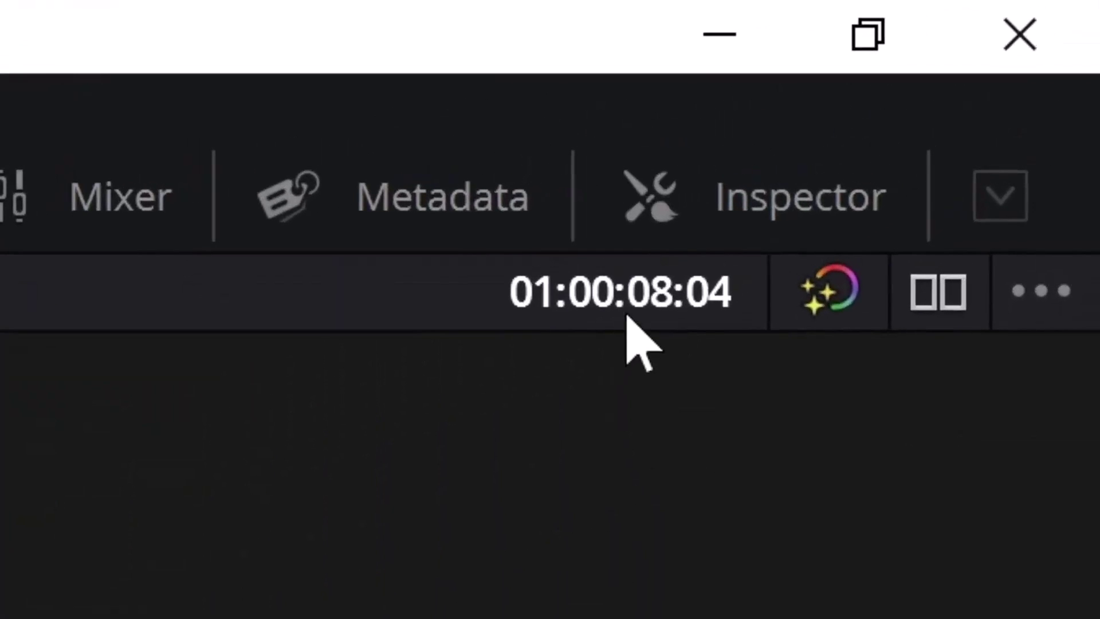
click(632, 289)
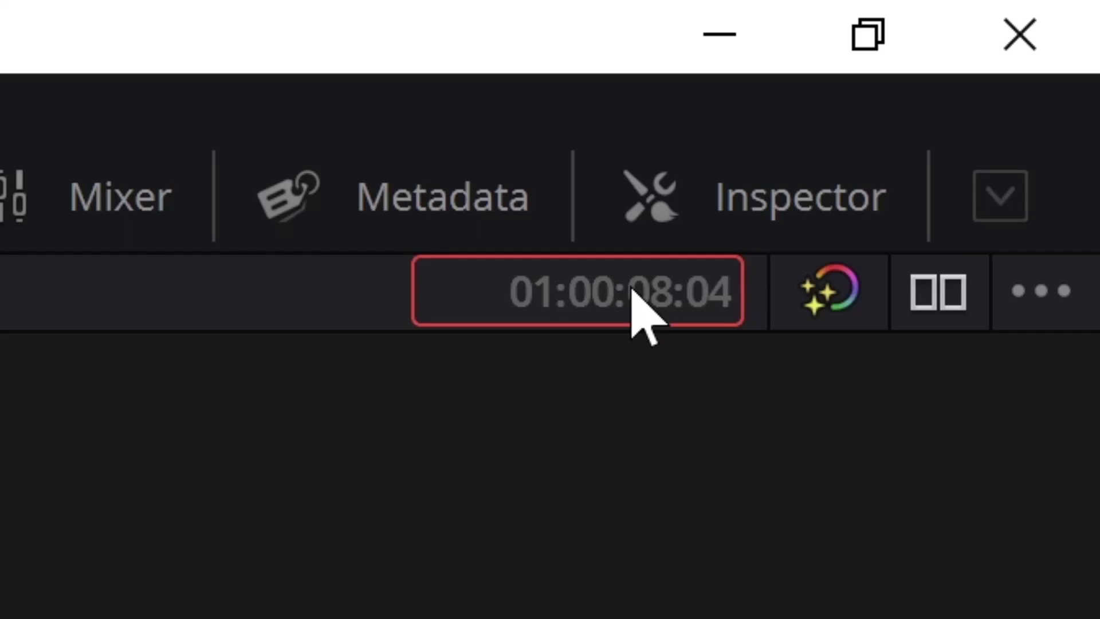
text(2200)
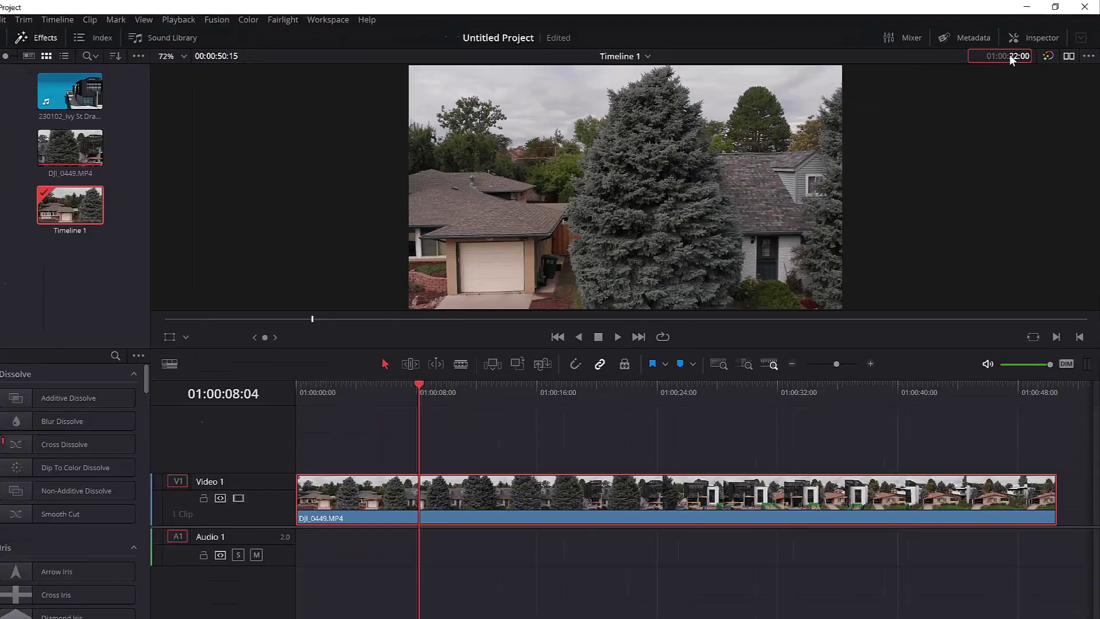
key(Return)
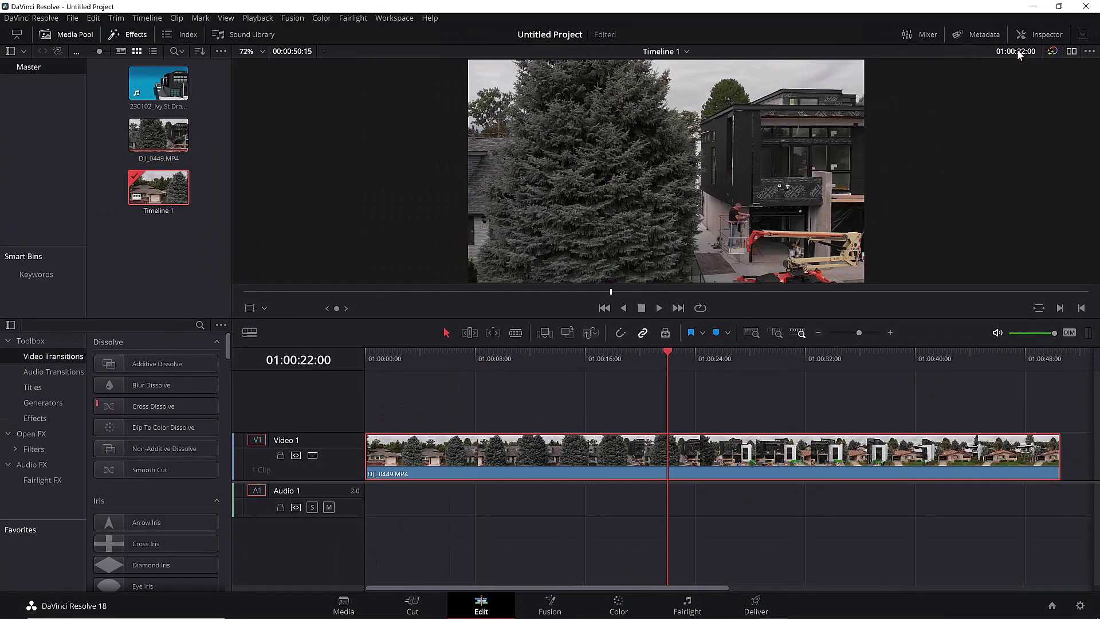
click(716, 332)
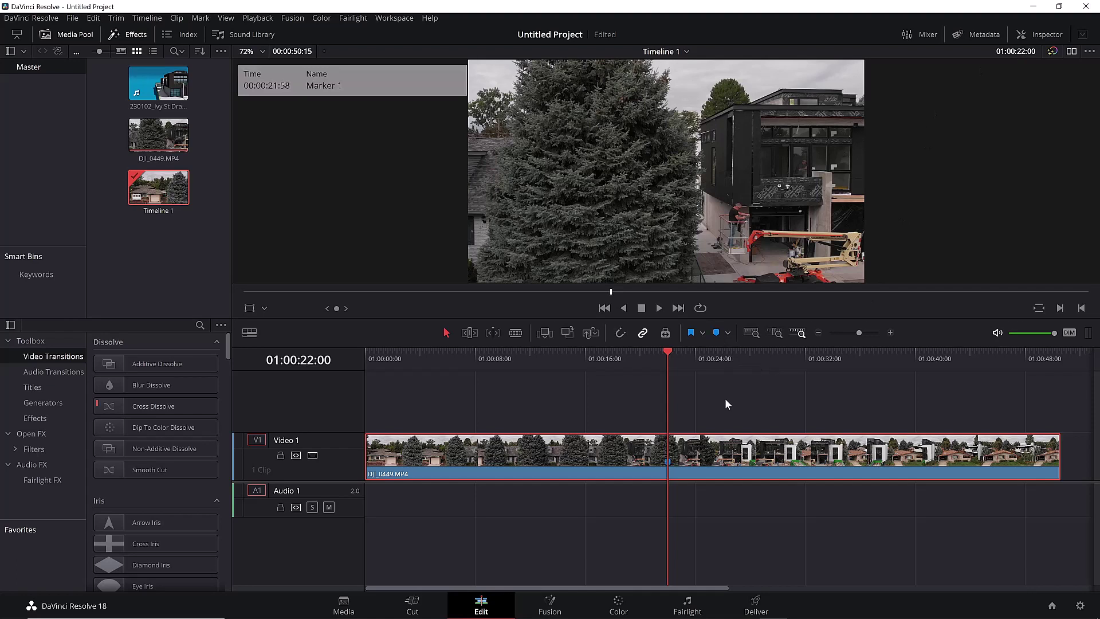
click(793, 413)
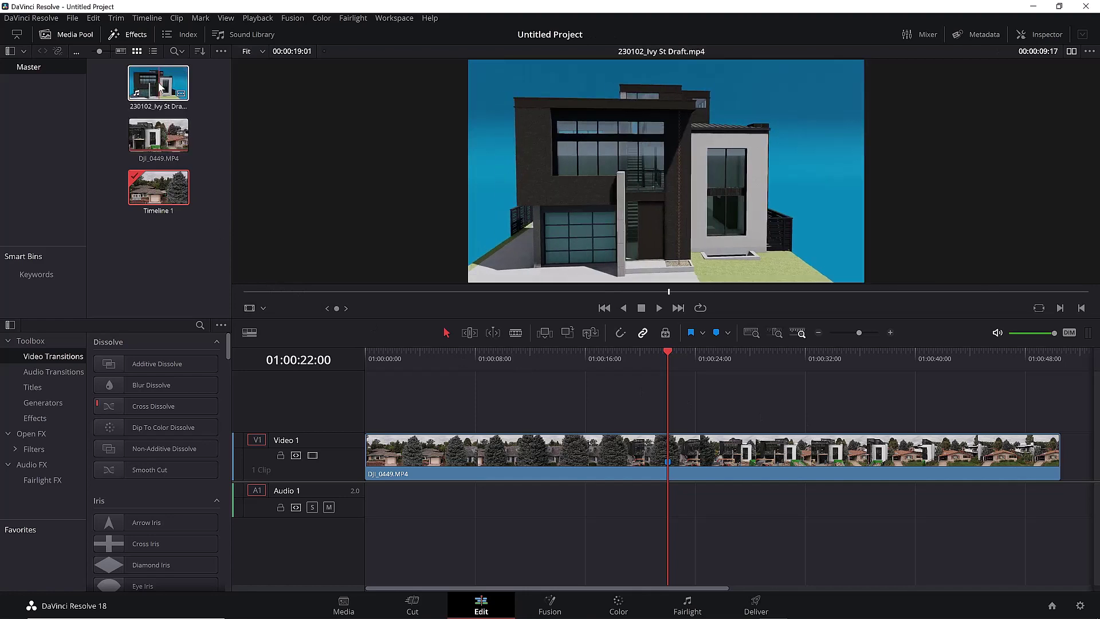
Put the 230102_Ivy St Draft render on V2 above the drone clip, snapping its start to the marker
drag(161, 86, 750, 408)
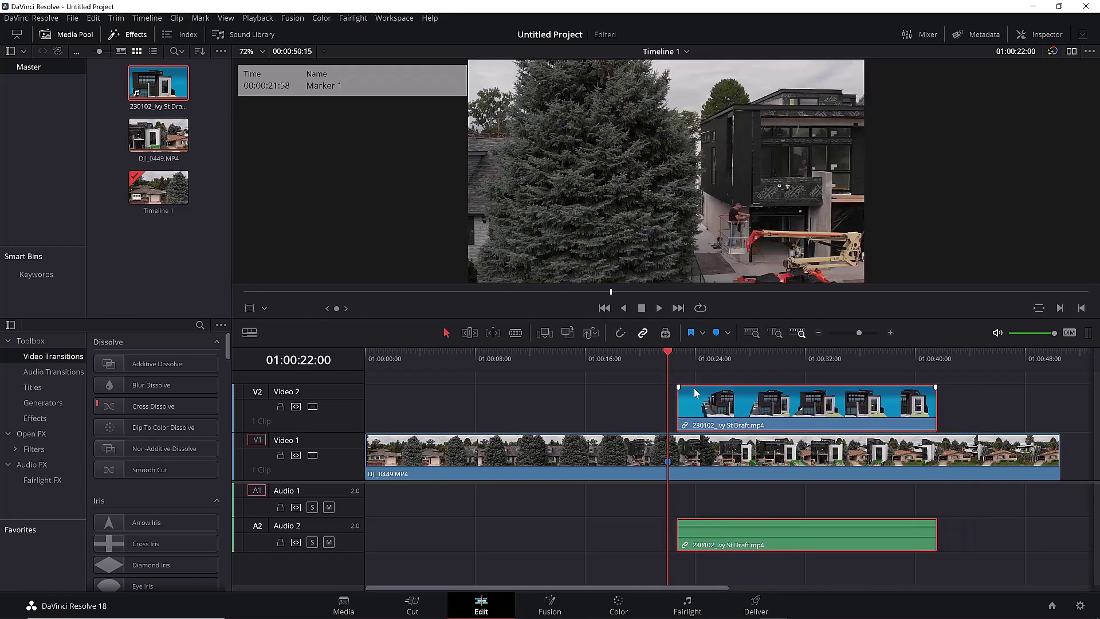
click(622, 334)
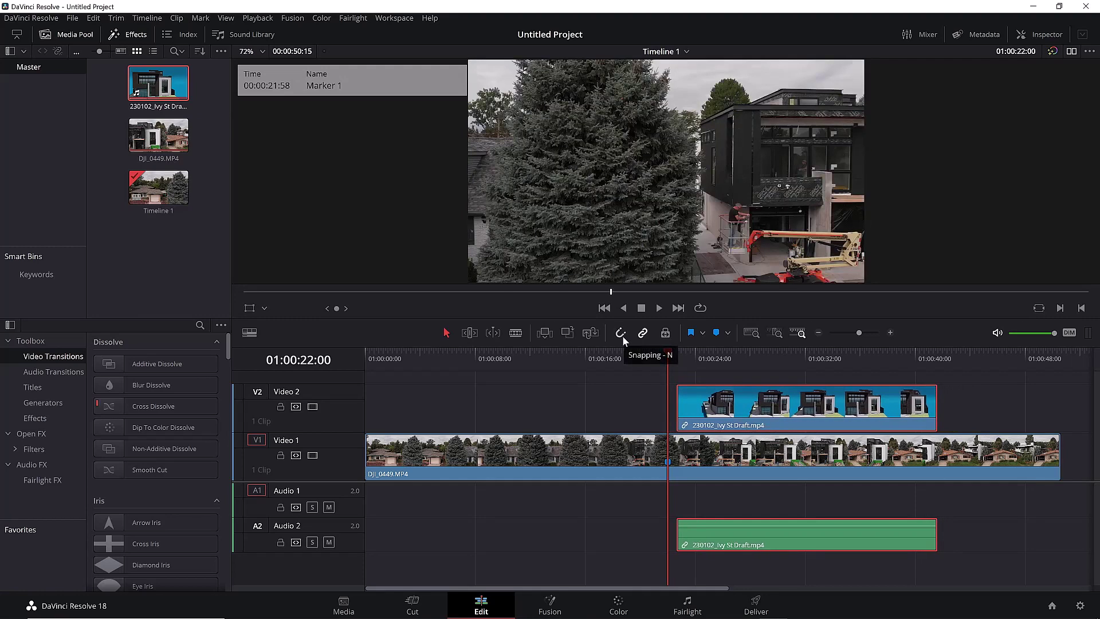
drag(728, 405, 719, 408)
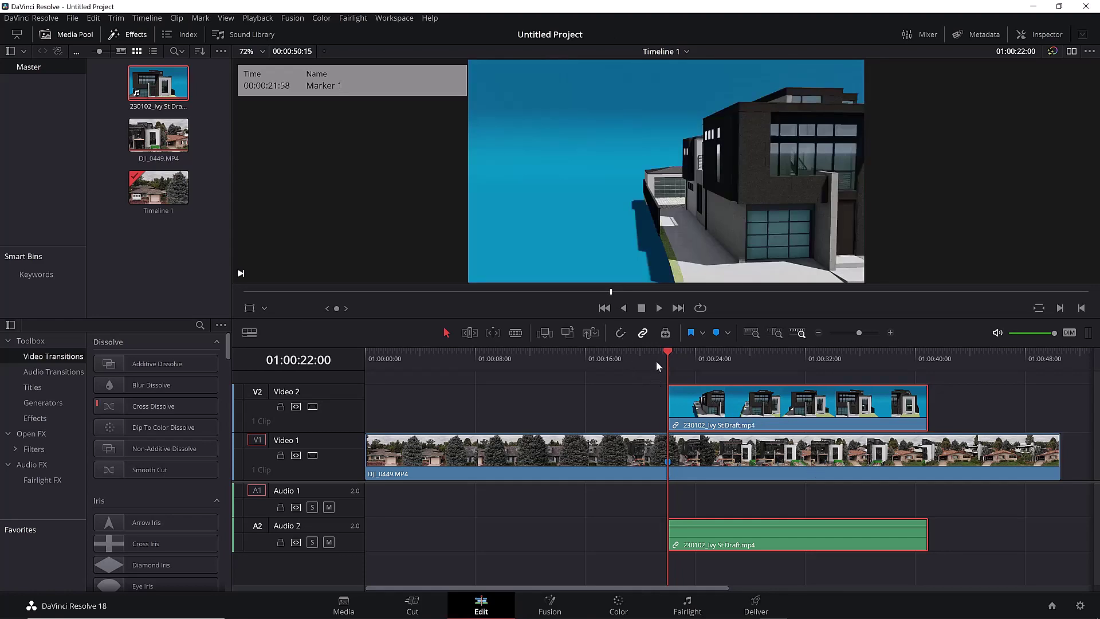
drag(644, 358, 683, 377)
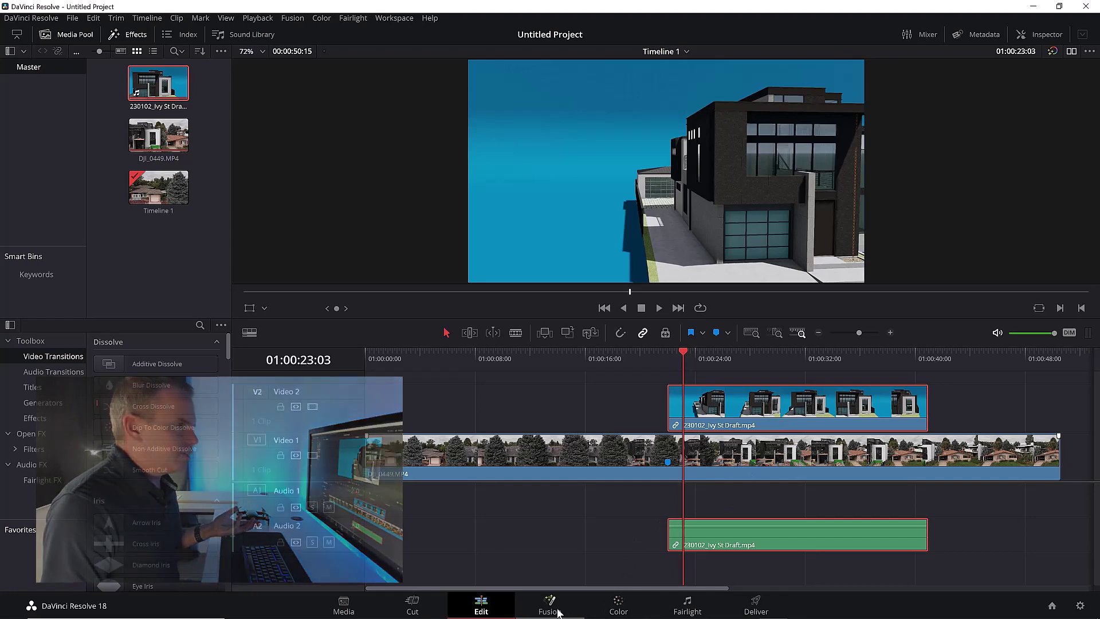
On the Color page, sample the render's blue sky with the Qualifier picker to build a key
click(618, 605)
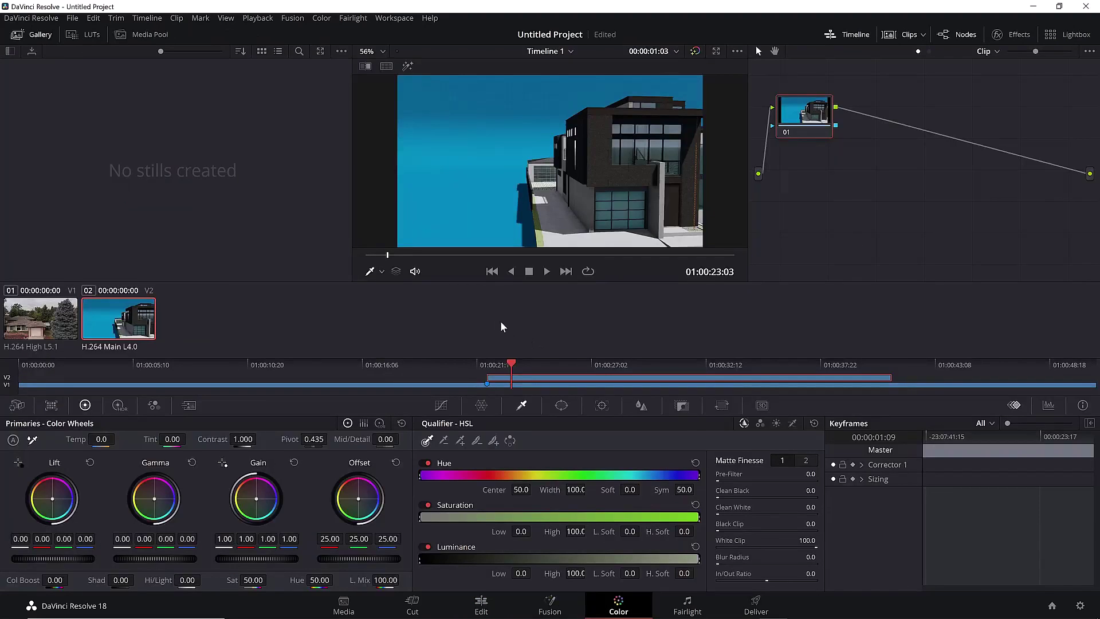
click(370, 272)
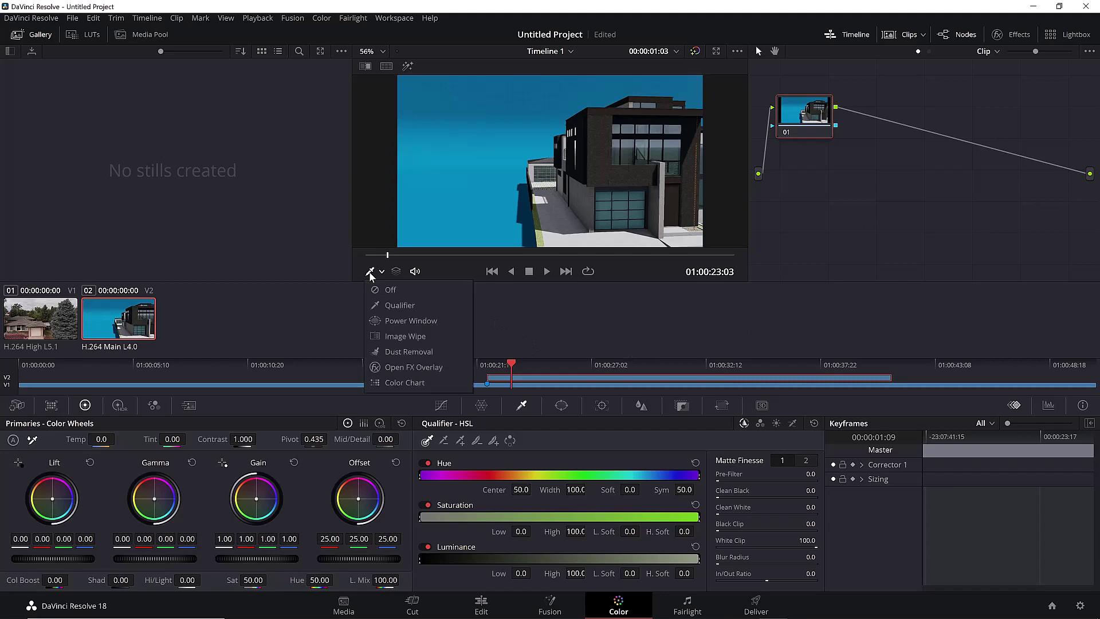
click(428, 442)
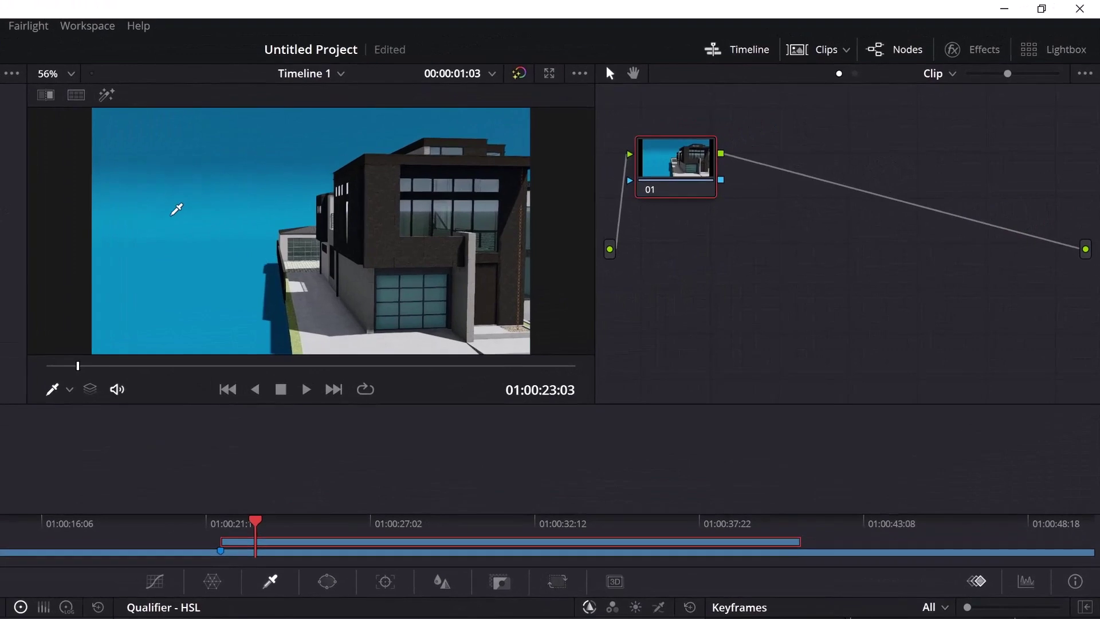
click(454, 148)
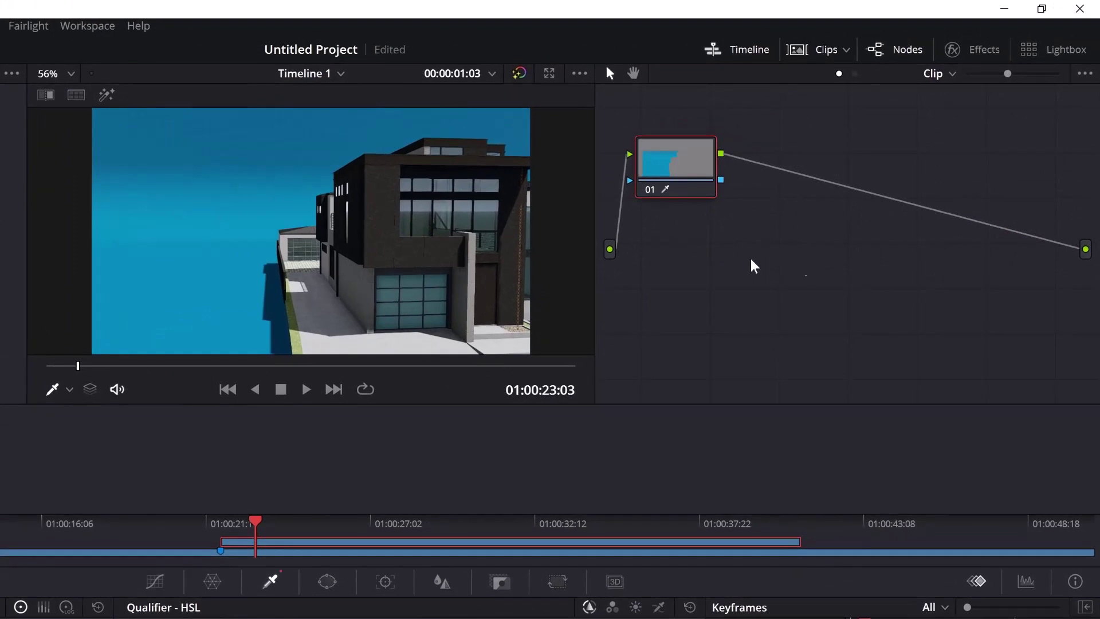
Add an Alpha Output to the node graph and connect the node's matte to it
right_click(805, 272)
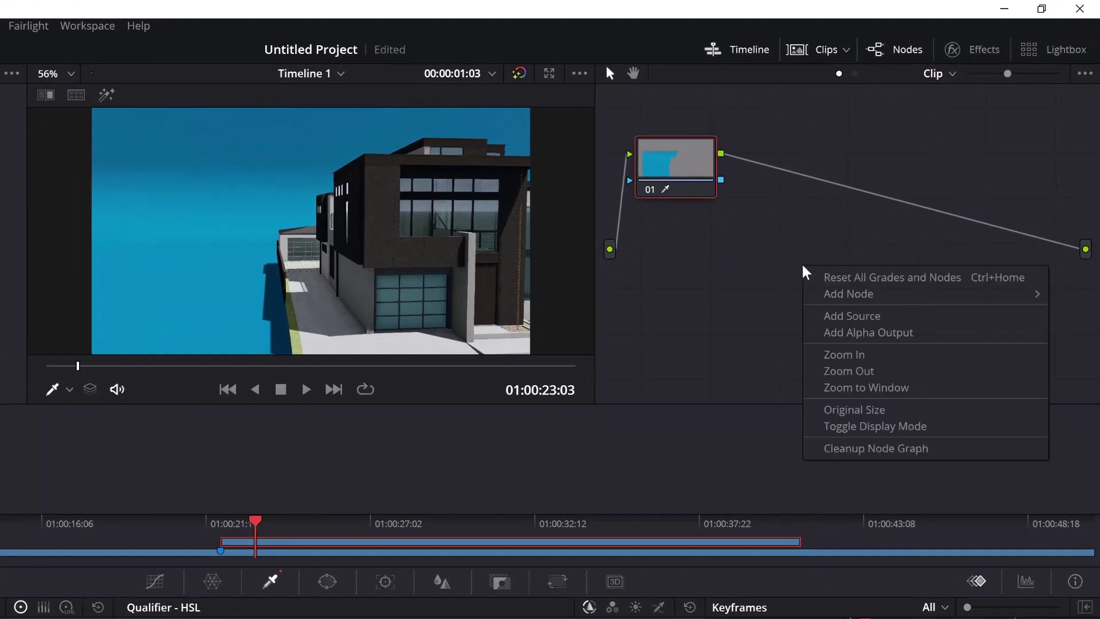
click(901, 338)
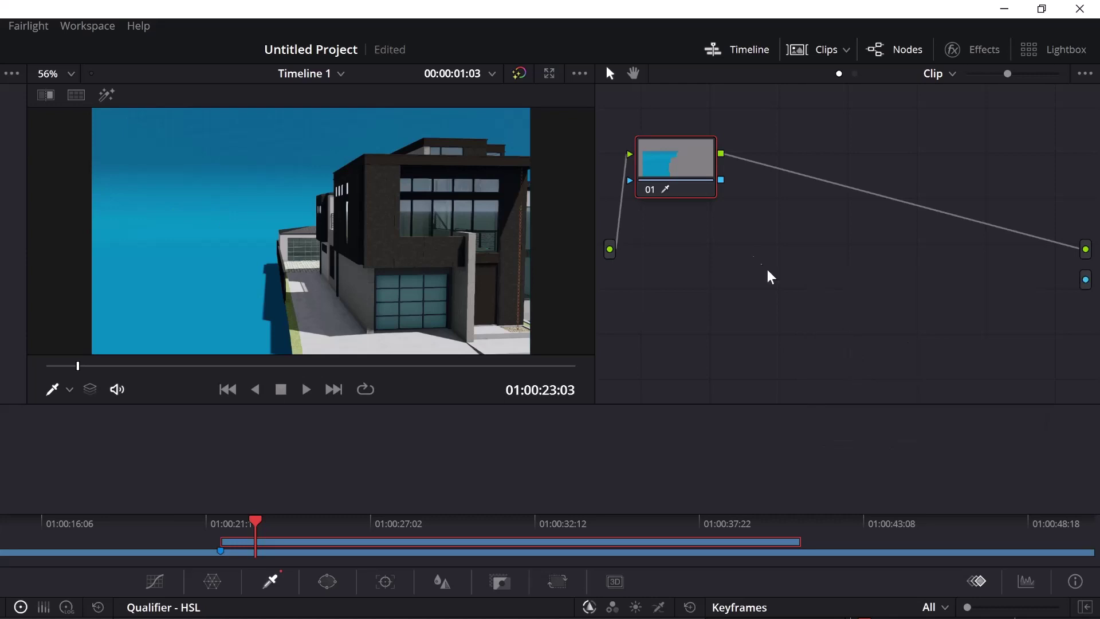
drag(720, 180, 1074, 291)
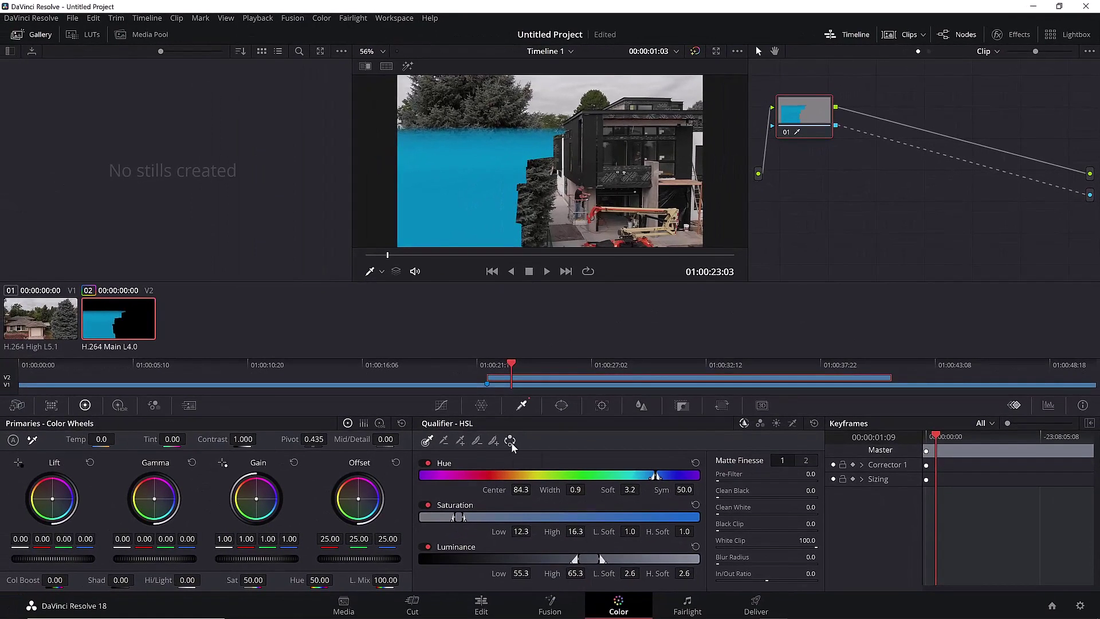
Invert the key, add more sky to it, and pull the Matte Finesse In/Out Ratio to -29.7
click(510, 442)
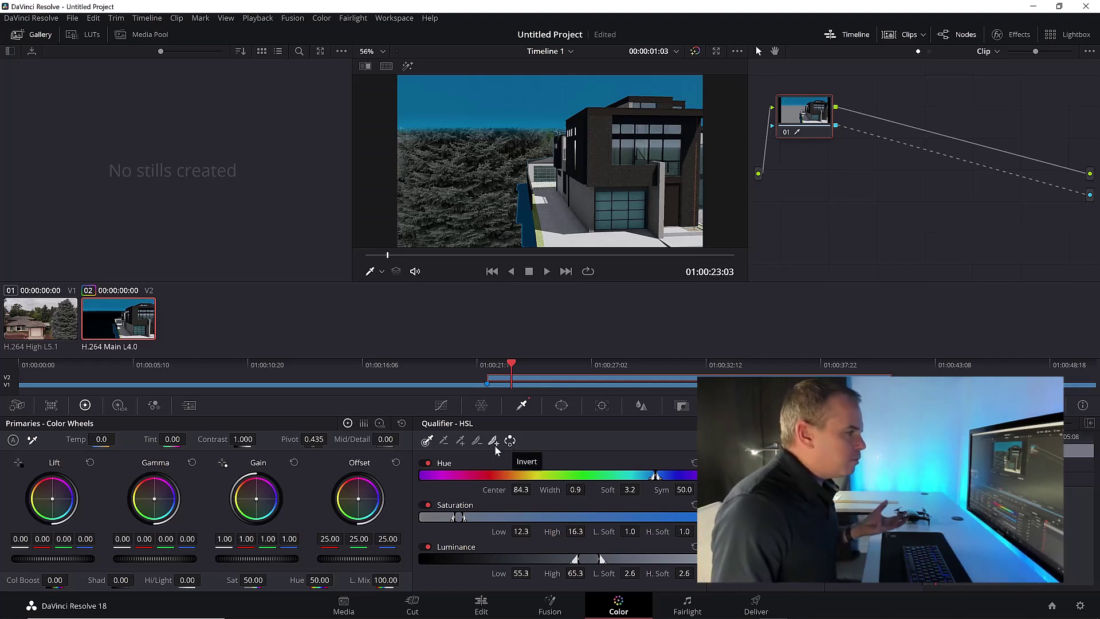
click(460, 441)
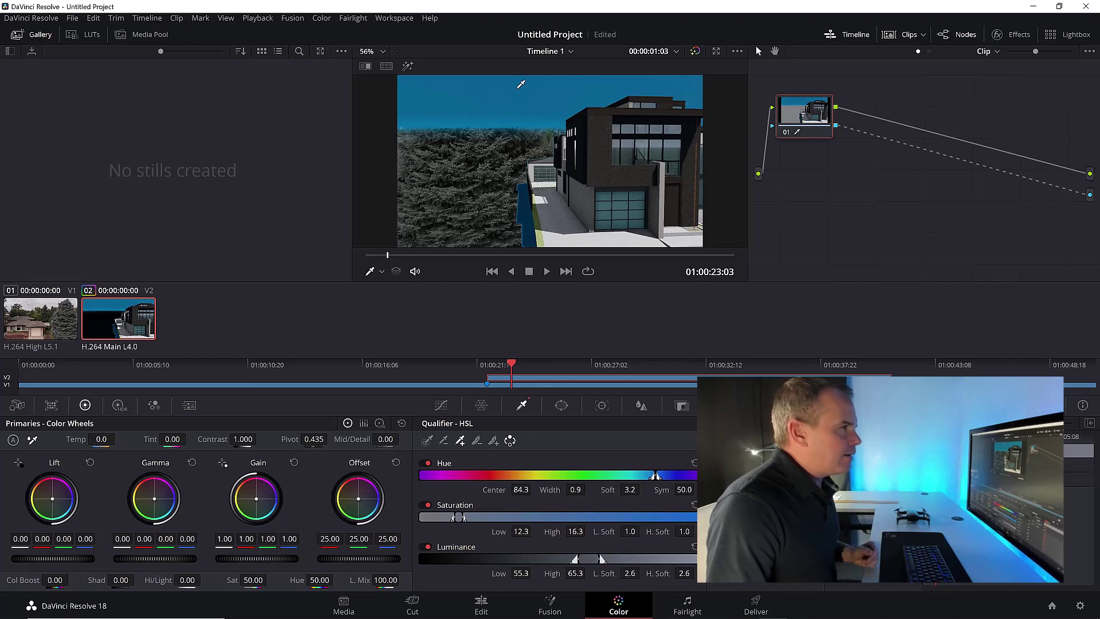
click(520, 84)
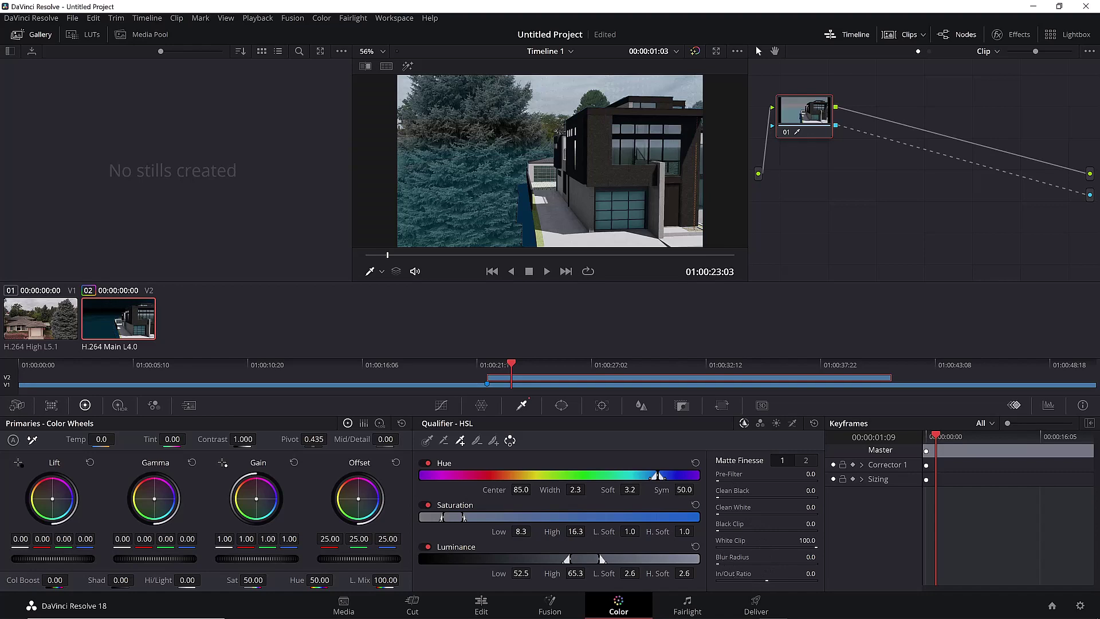
drag(767, 580, 751, 580)
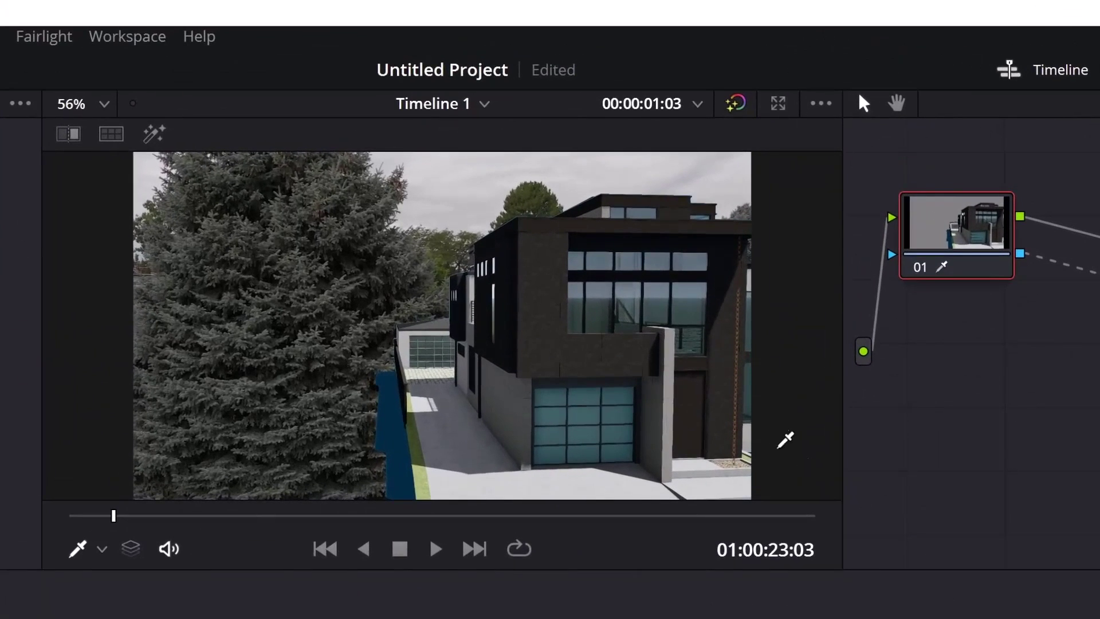
Magnify the viewer and inspect the key's fringe along the building and garage edges
scroll(449, 267, up, 6)
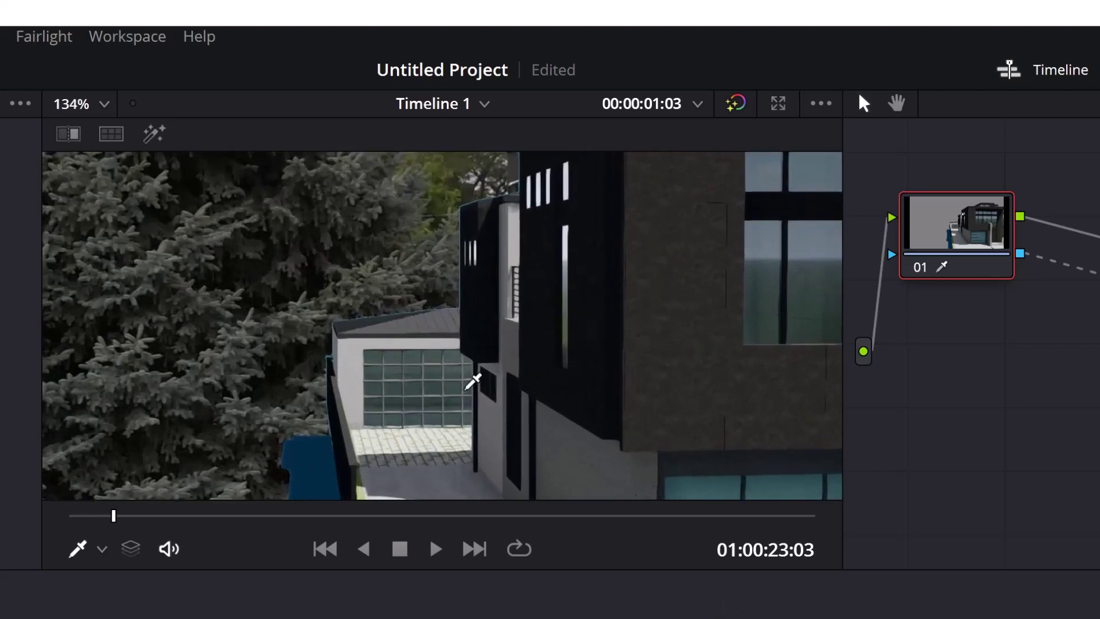
middle_drag(471, 382, 368, 252)
scroll(265, 351, up, 2)
middle_drag(265, 351, 407, 454)
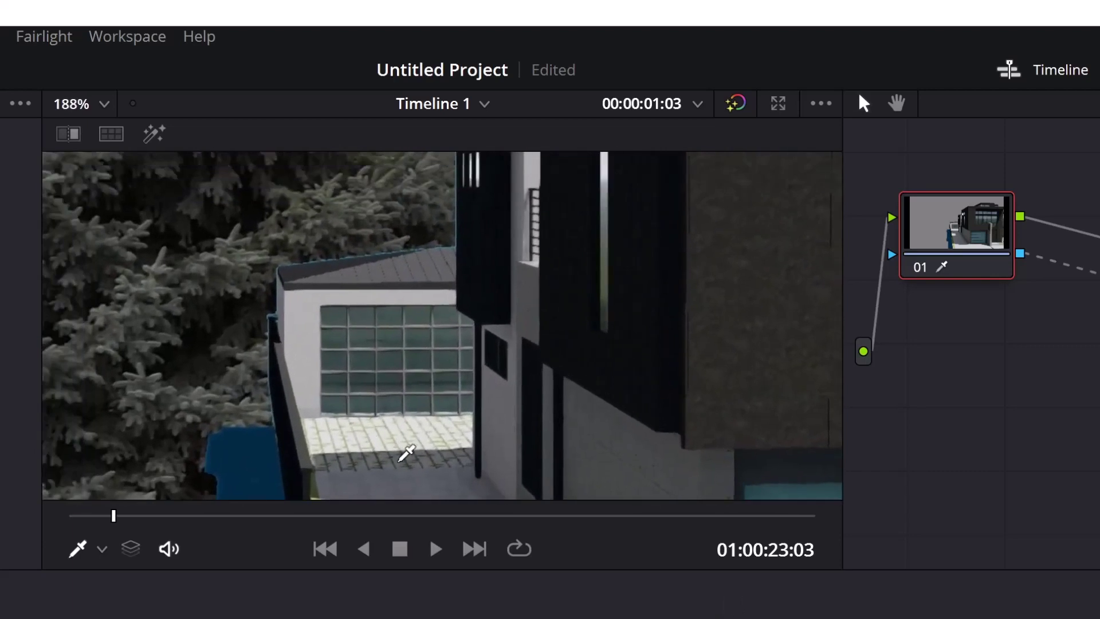
scroll(464, 220, up, 2)
middle_drag(463, 220, 518, 400)
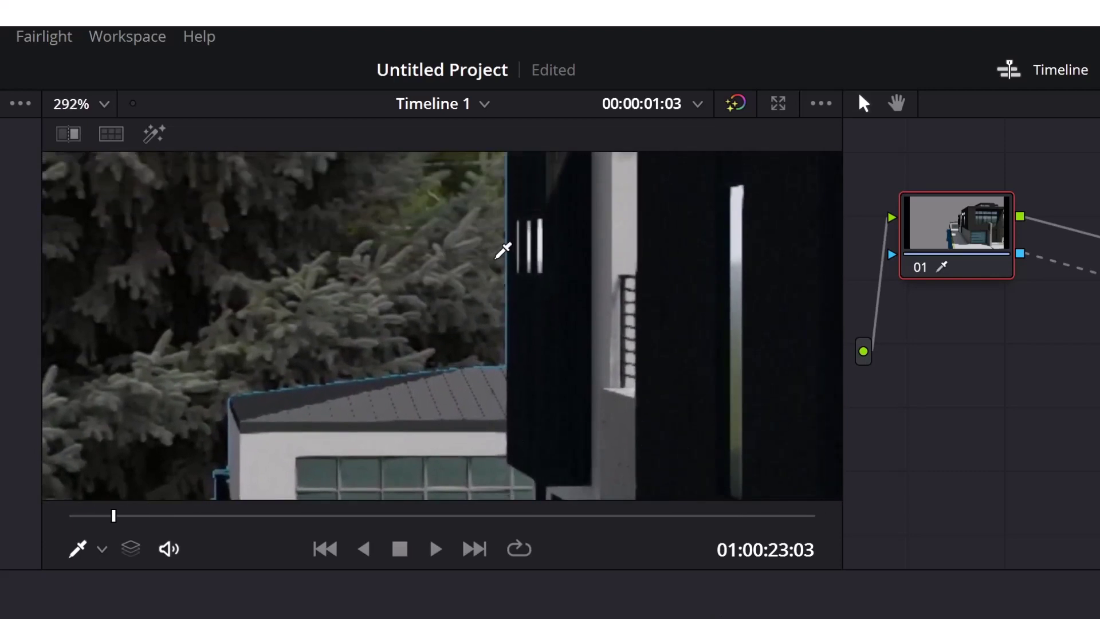
middle_drag(503, 250, 506, 332)
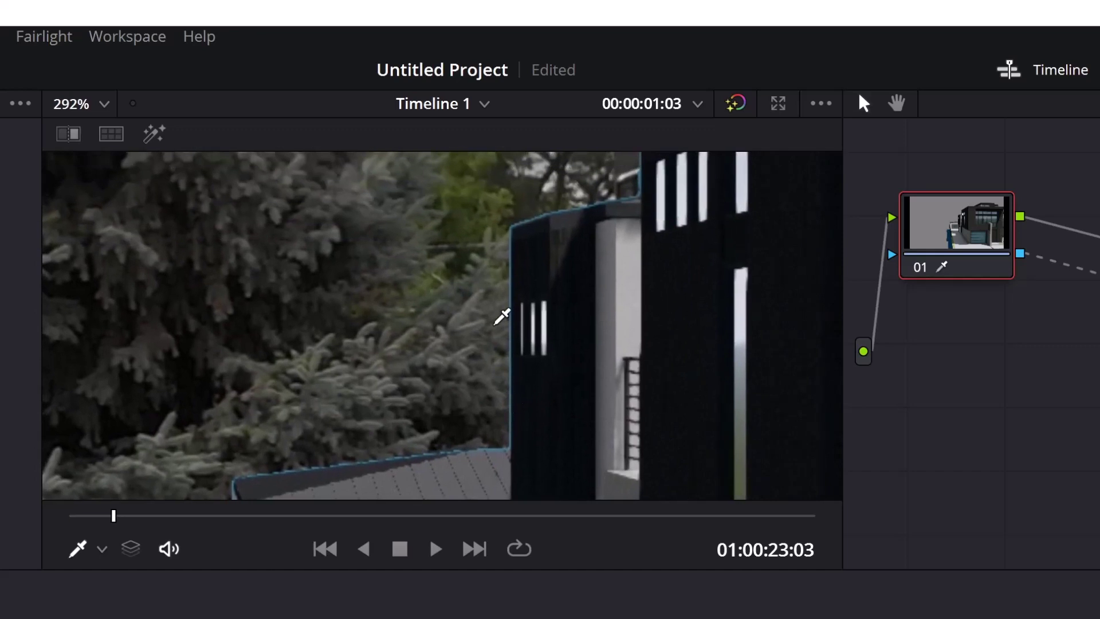
scroll(501, 316, down, 3)
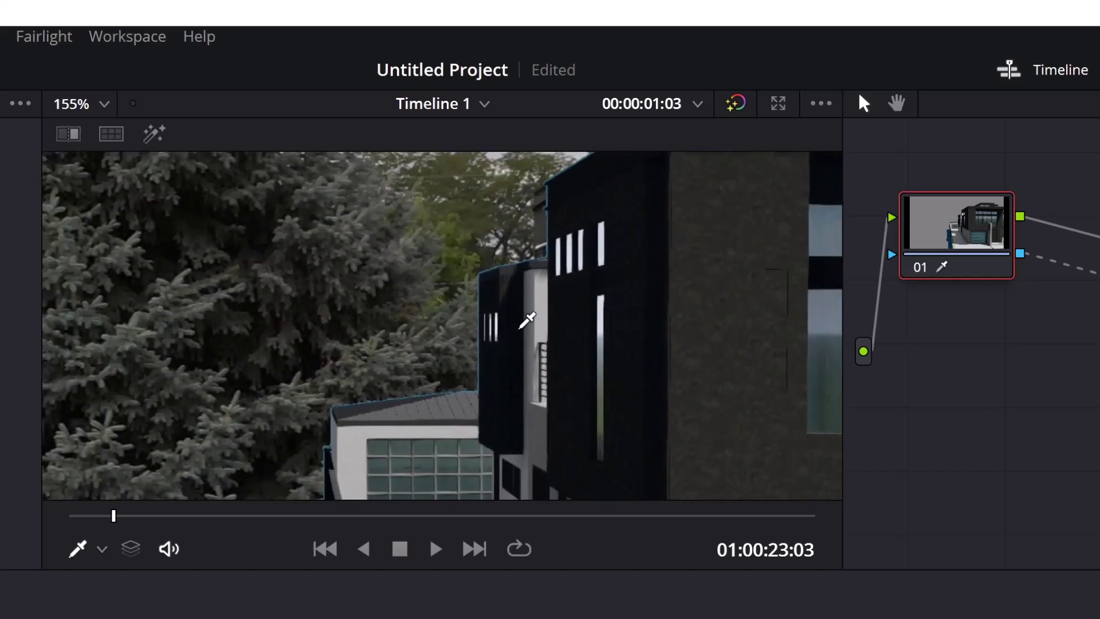
scroll(524, 319, down, 1)
scroll(526, 310, up, 2)
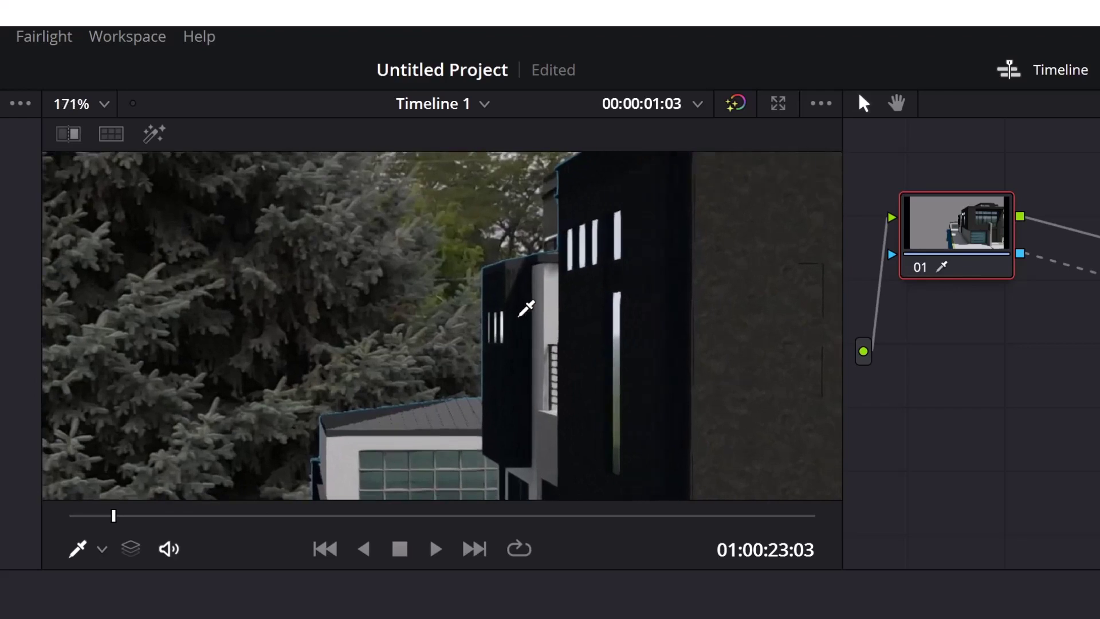
scroll(537, 244, up, 4)
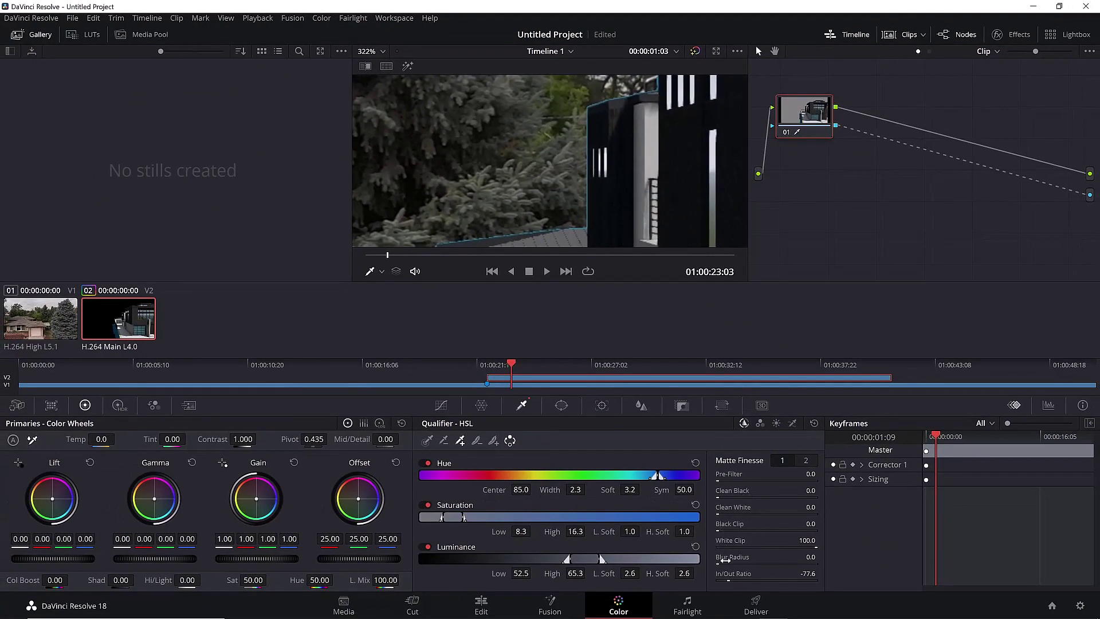
Set Matte Finesse Blur Radius to 10.5 and In/Out Ratio to -77.6
drag(808, 557, 819, 557)
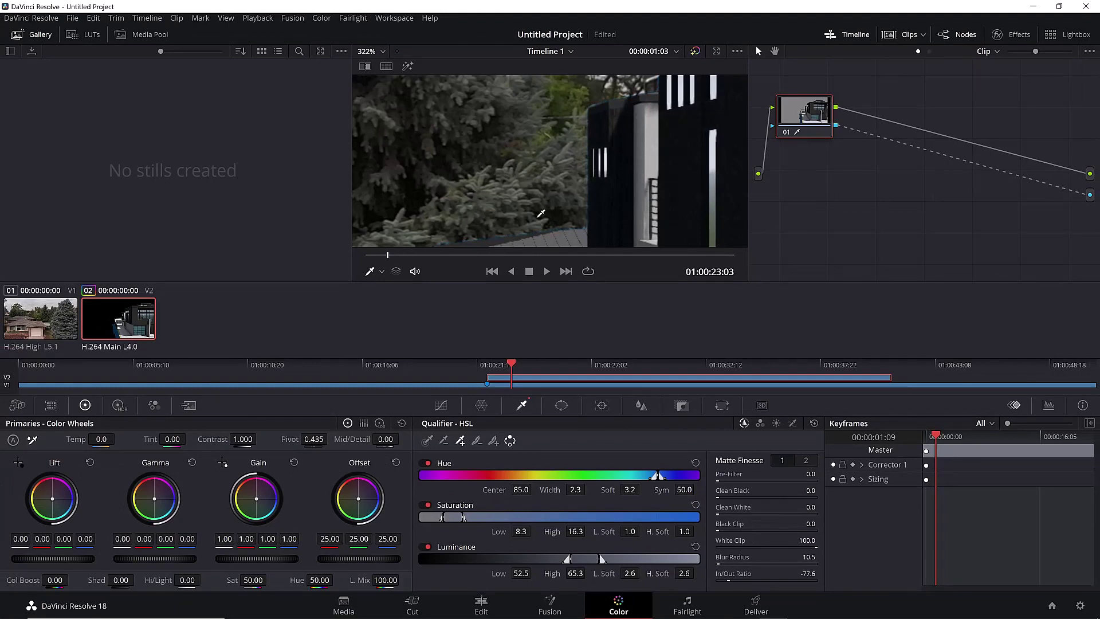
scroll(541, 212, down, 5)
scroll(558, 165, right, 5)
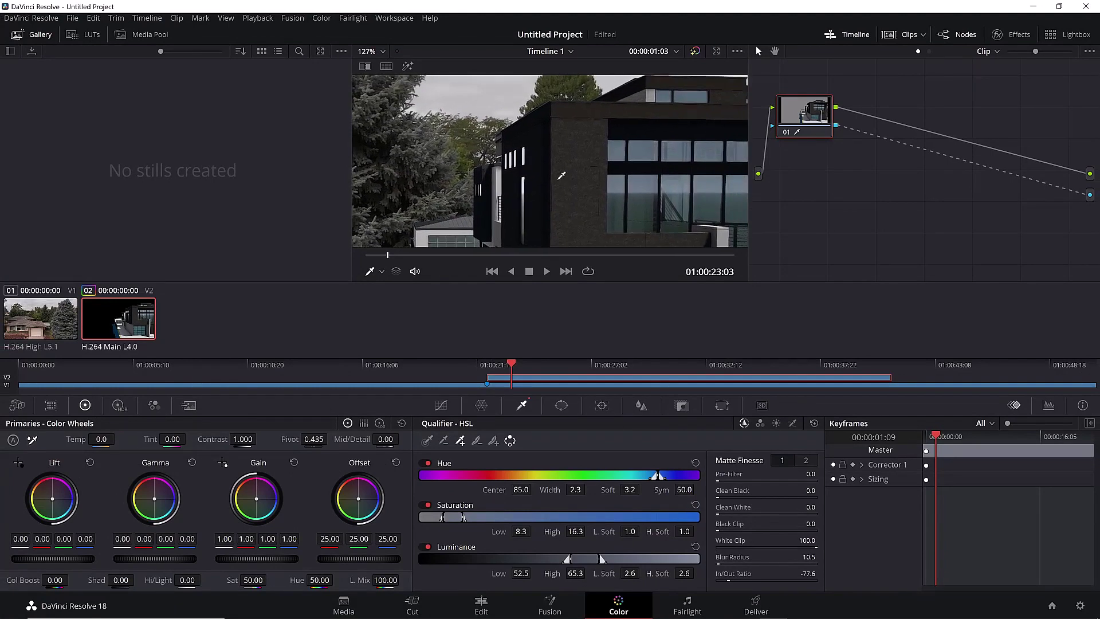
scroll(590, 153, down, 5)
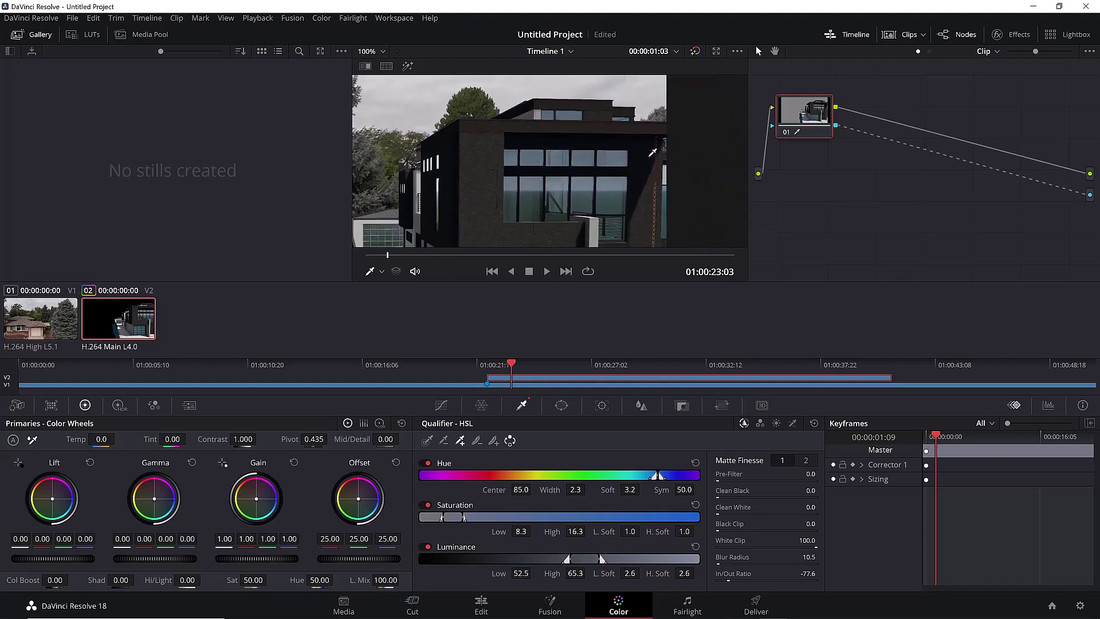
scroll(594, 148, down, 2)
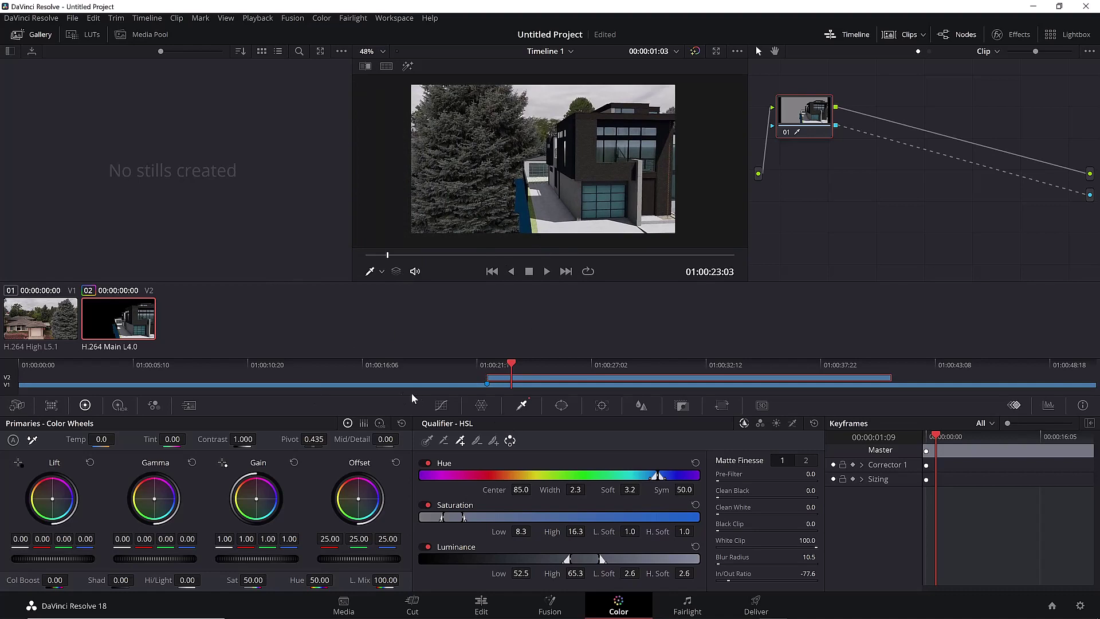
Move the Color page playhead onto drone clip 01 near 01:00:38
drag(509, 366, 826, 392)
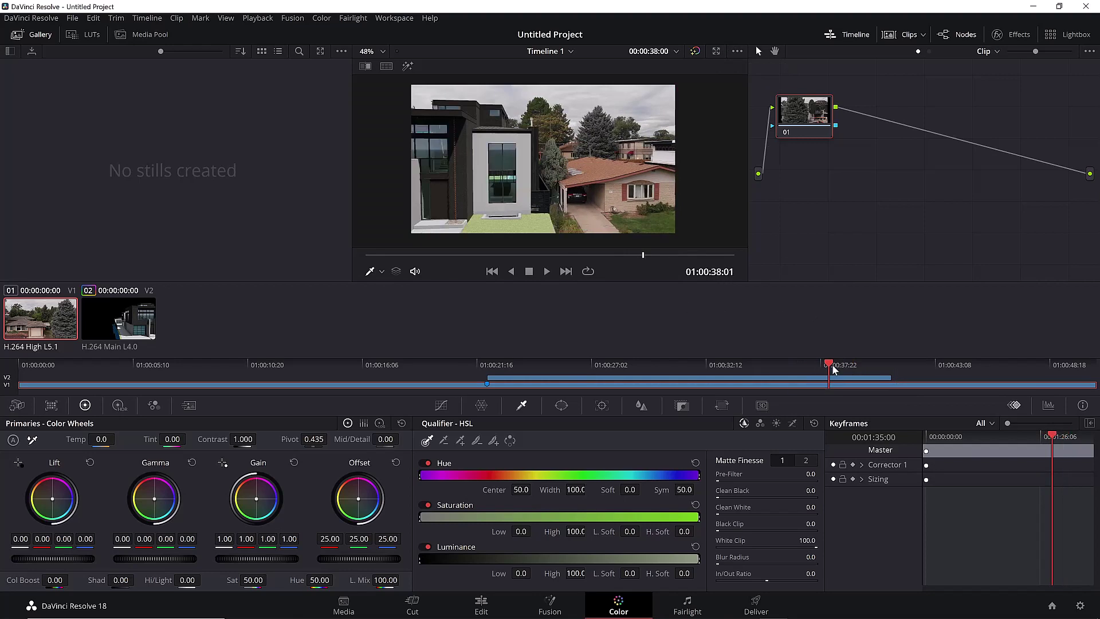
Back on the Edit page, play Timeline 1 from the start, jumping ahead to about 15 seconds
click(477, 610)
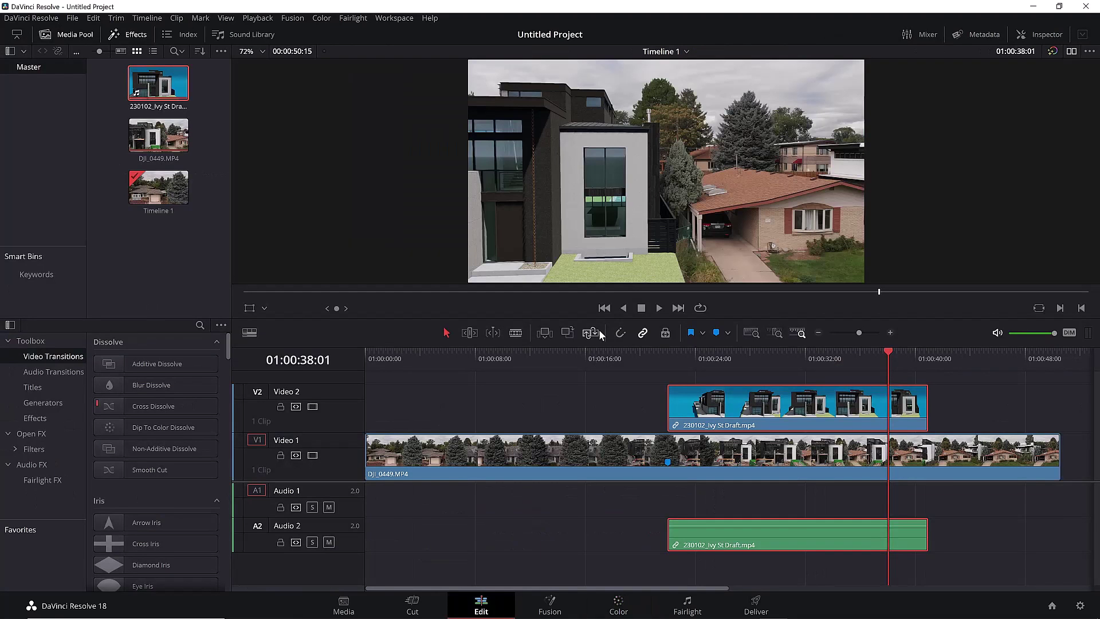
drag(583, 357, 384, 355)
key(space)
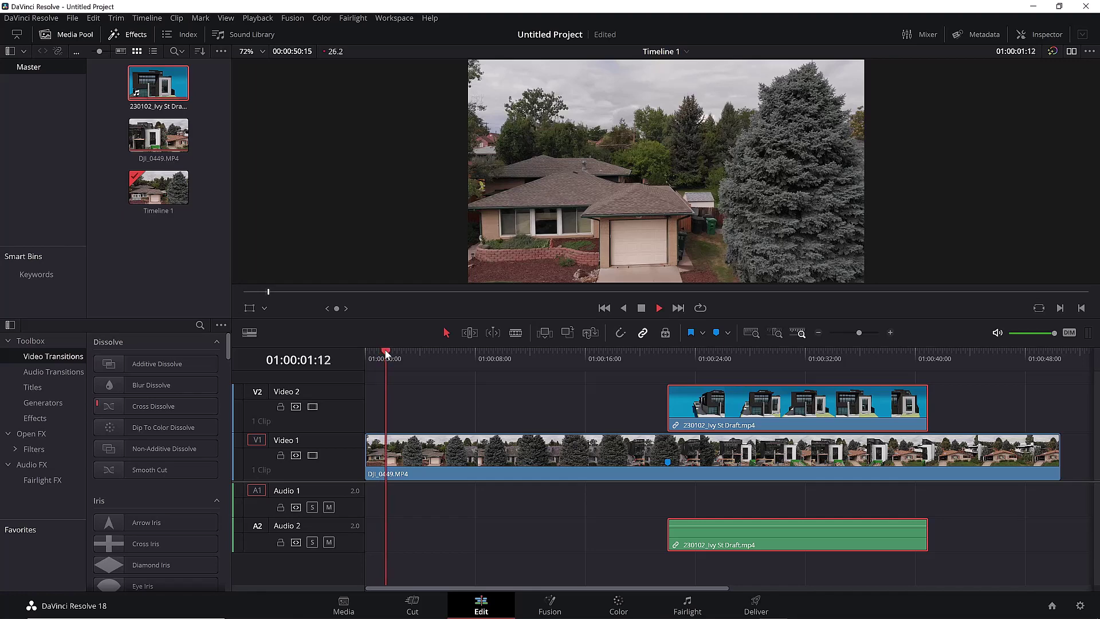
click(572, 352)
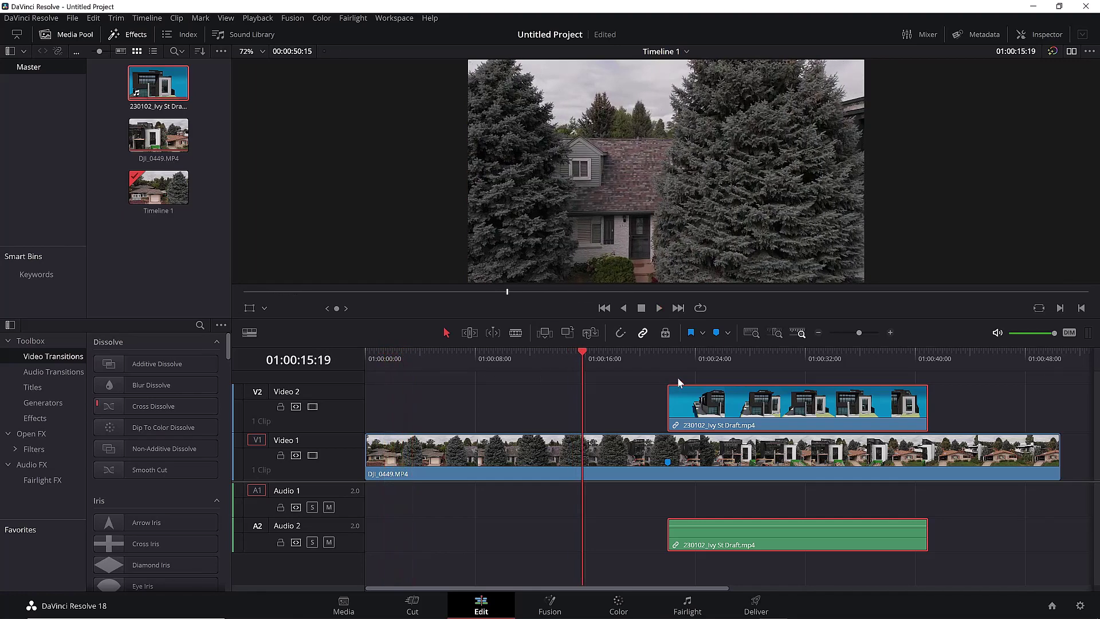
key(space)
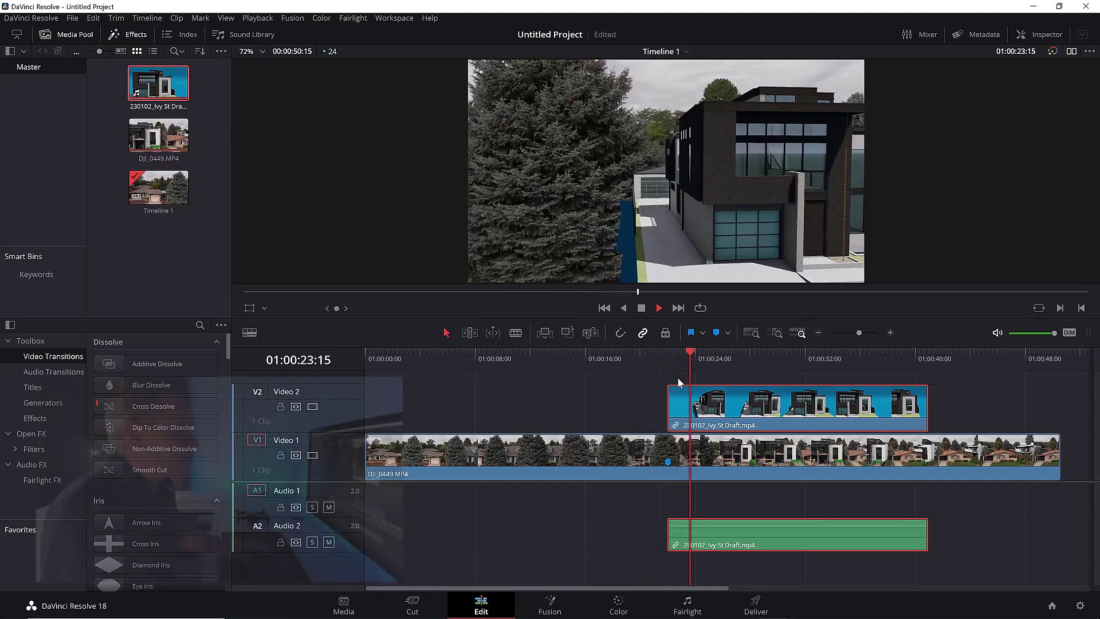
key(space)
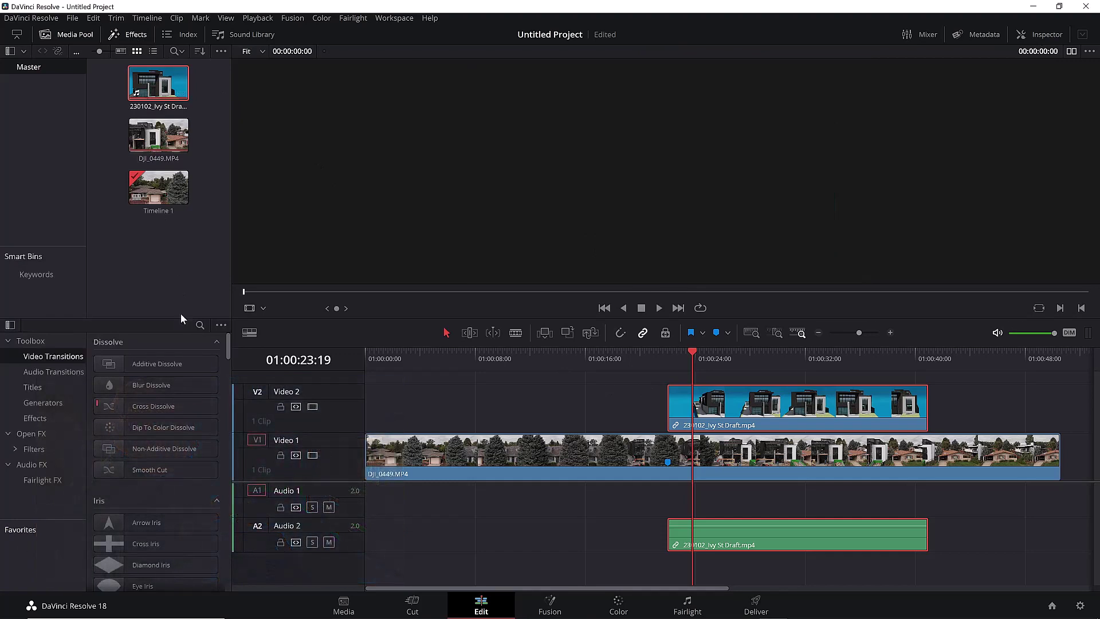
Put Additive Dissolve transitions on both the start and end of the V2 render clip
drag(201, 366, 681, 399)
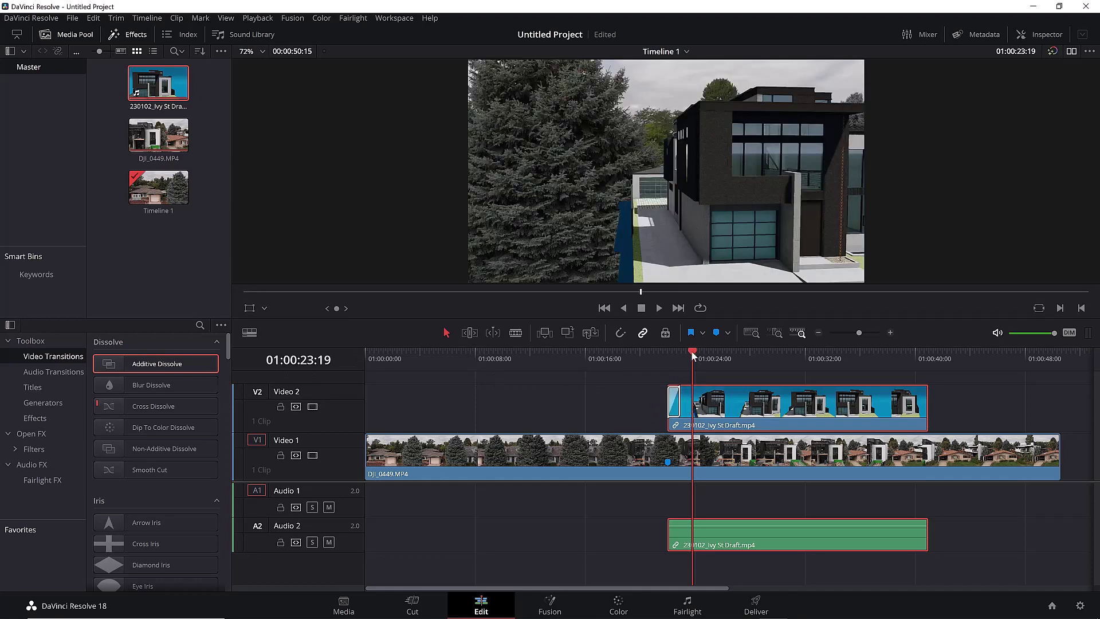
drag(693, 354, 757, 352)
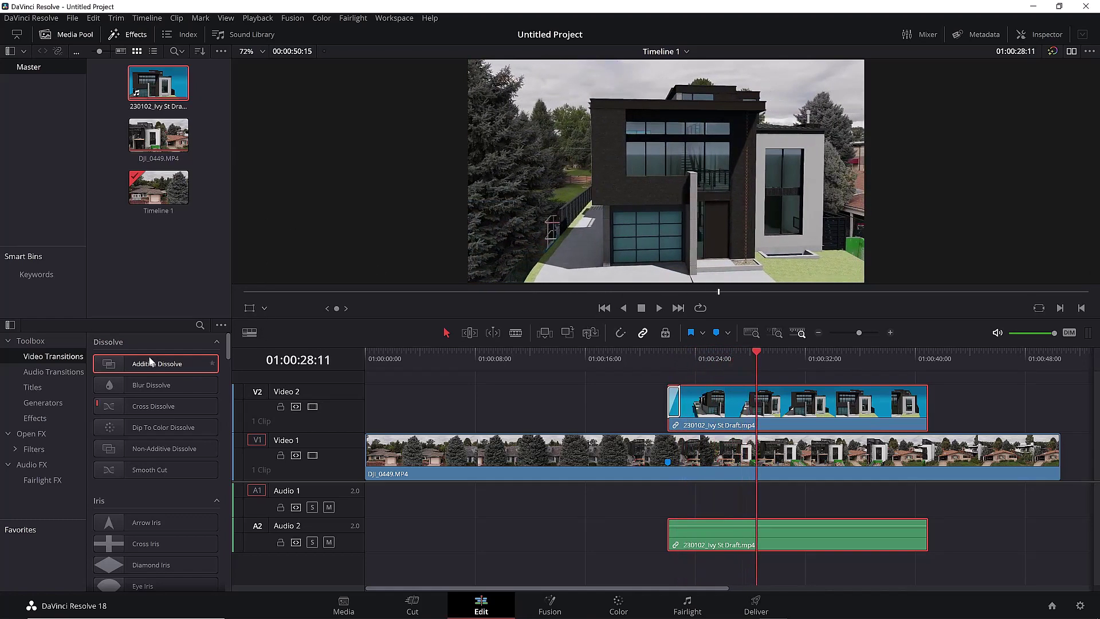
drag(150, 360, 921, 407)
drag(161, 370, 915, 409)
drag(755, 352, 693, 363)
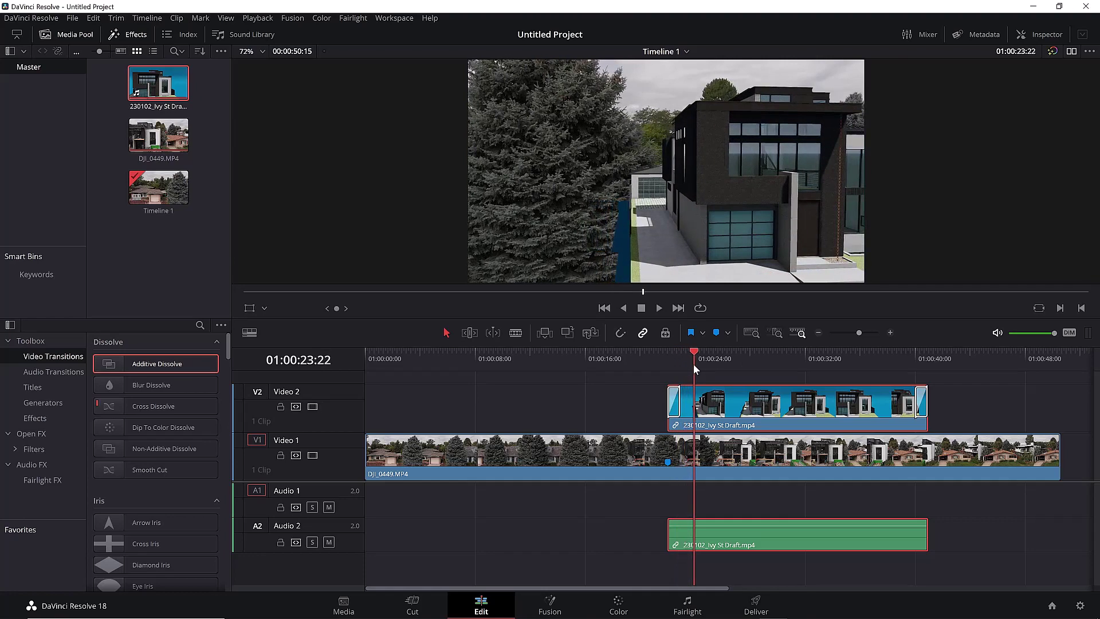
drag(693, 363, 699, 363)
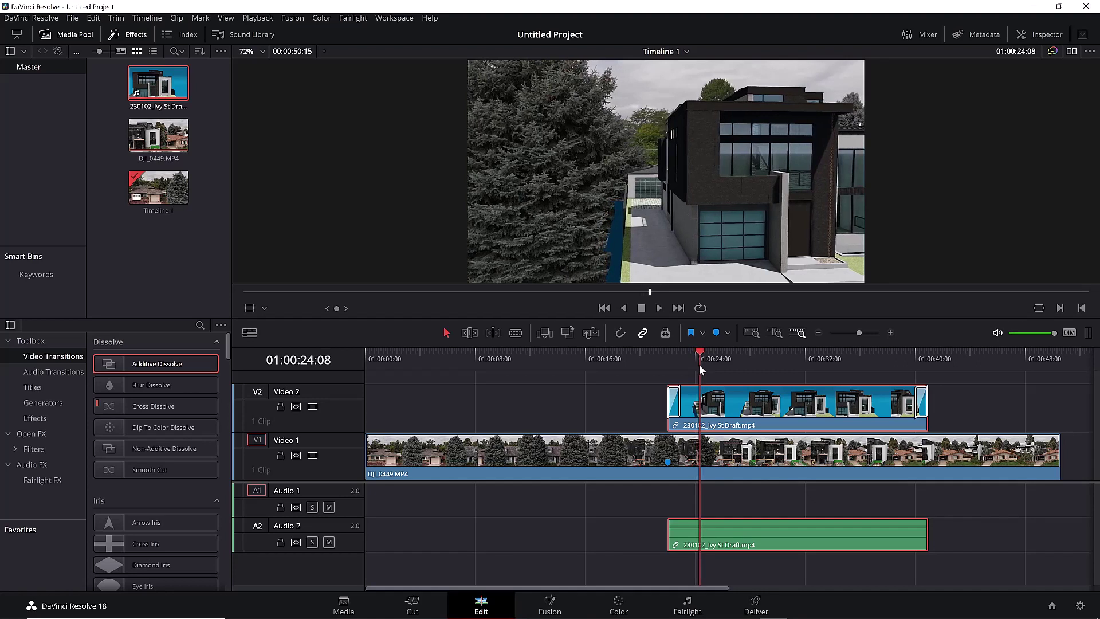
drag(699, 365, 929, 422)
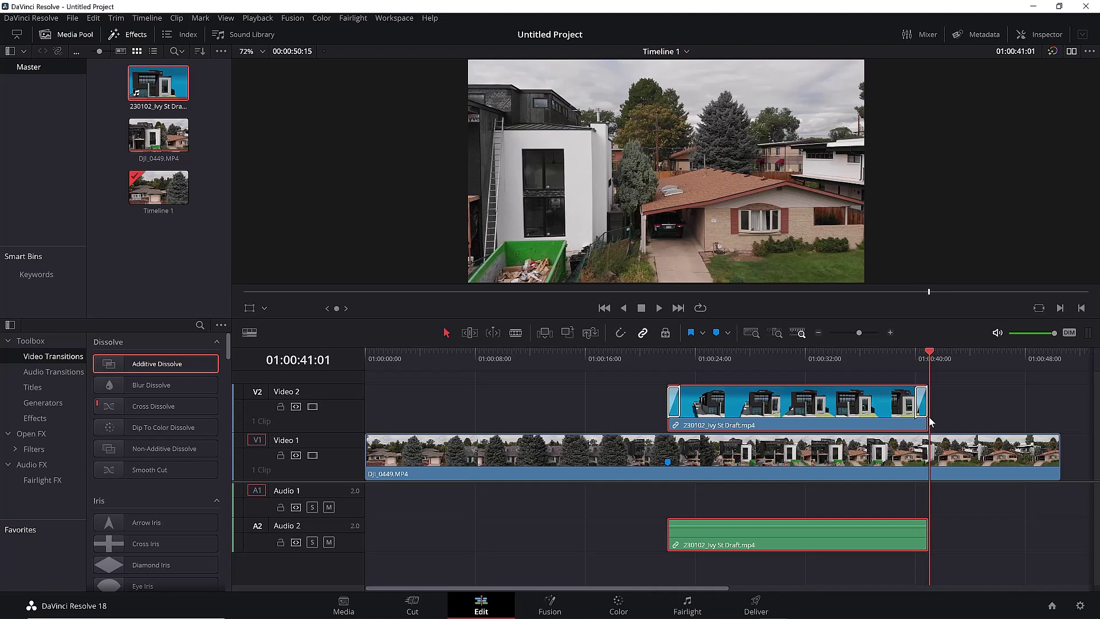
drag(929, 417, 787, 446)
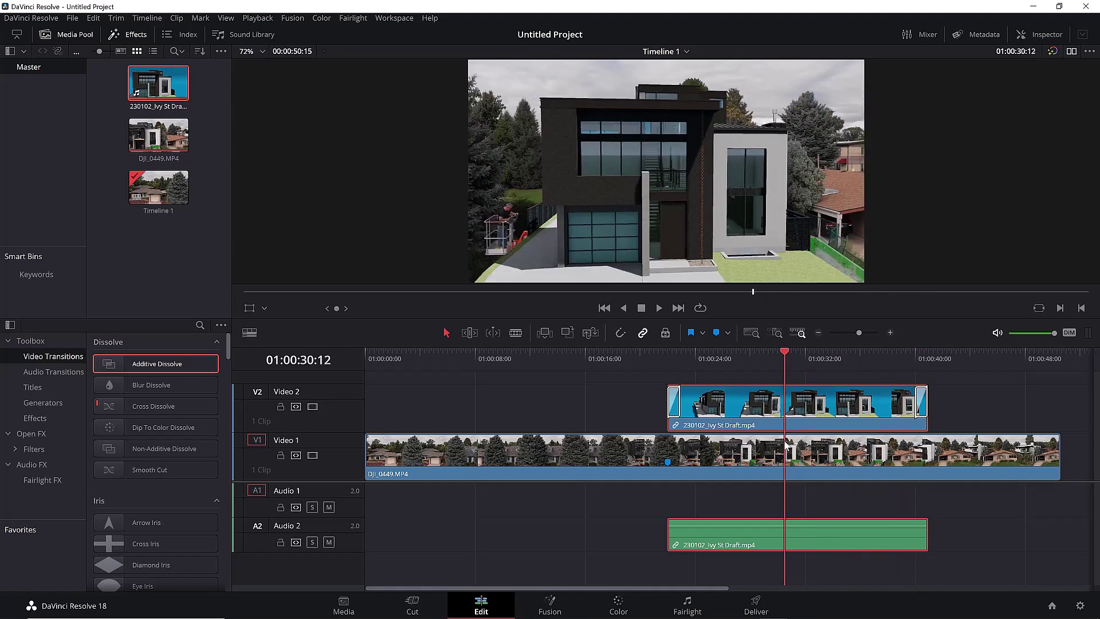